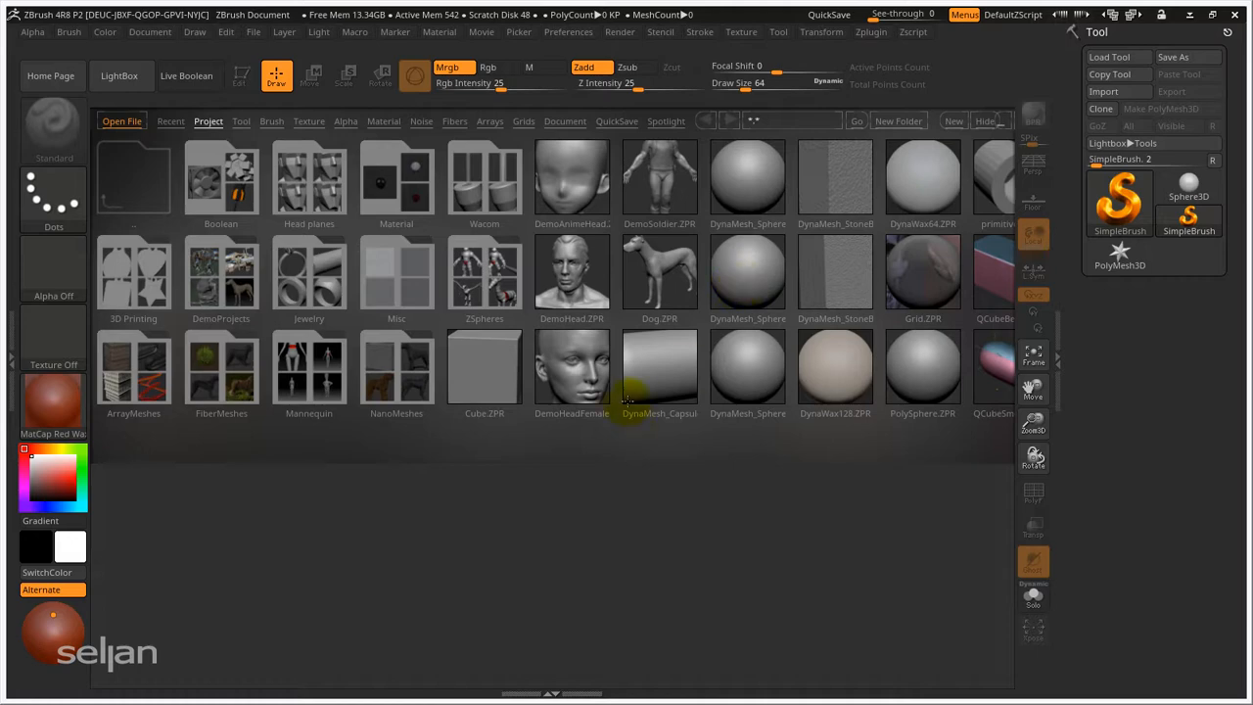
- Hide LightBox, then draw a Sphere3D primitive in the middle of the canvas and switch it to Edit mode
key(comma)
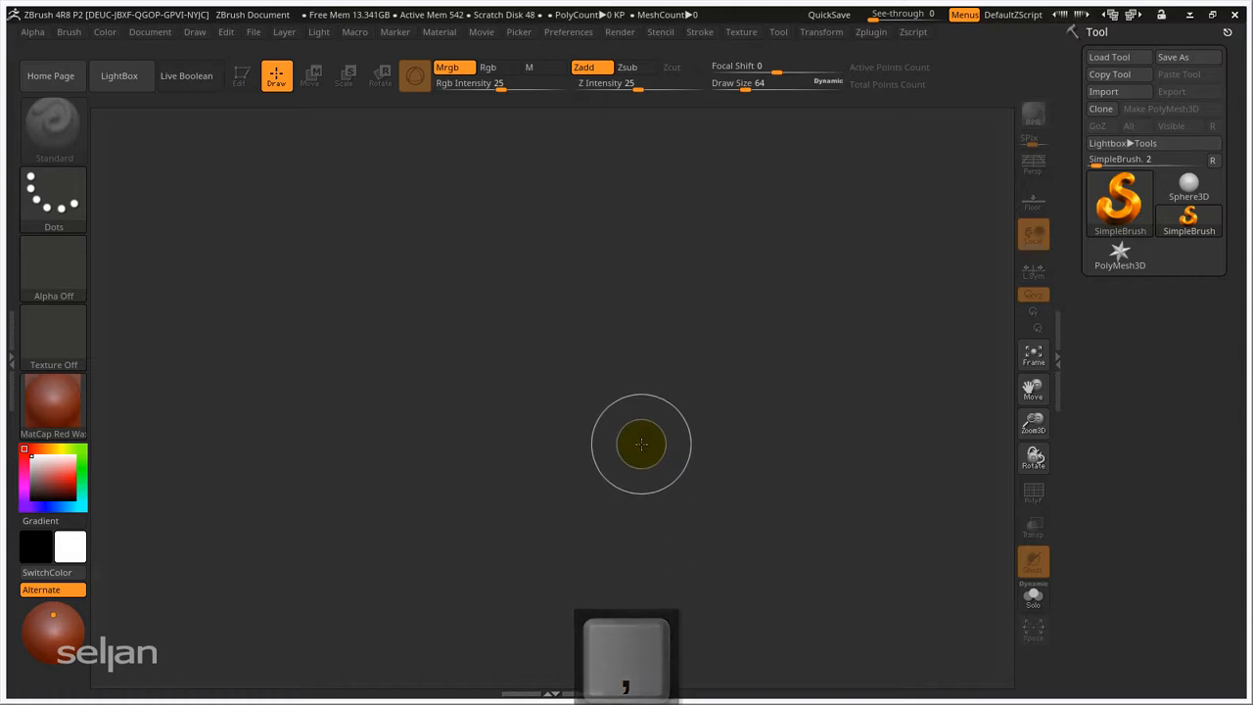
click(1188, 186)
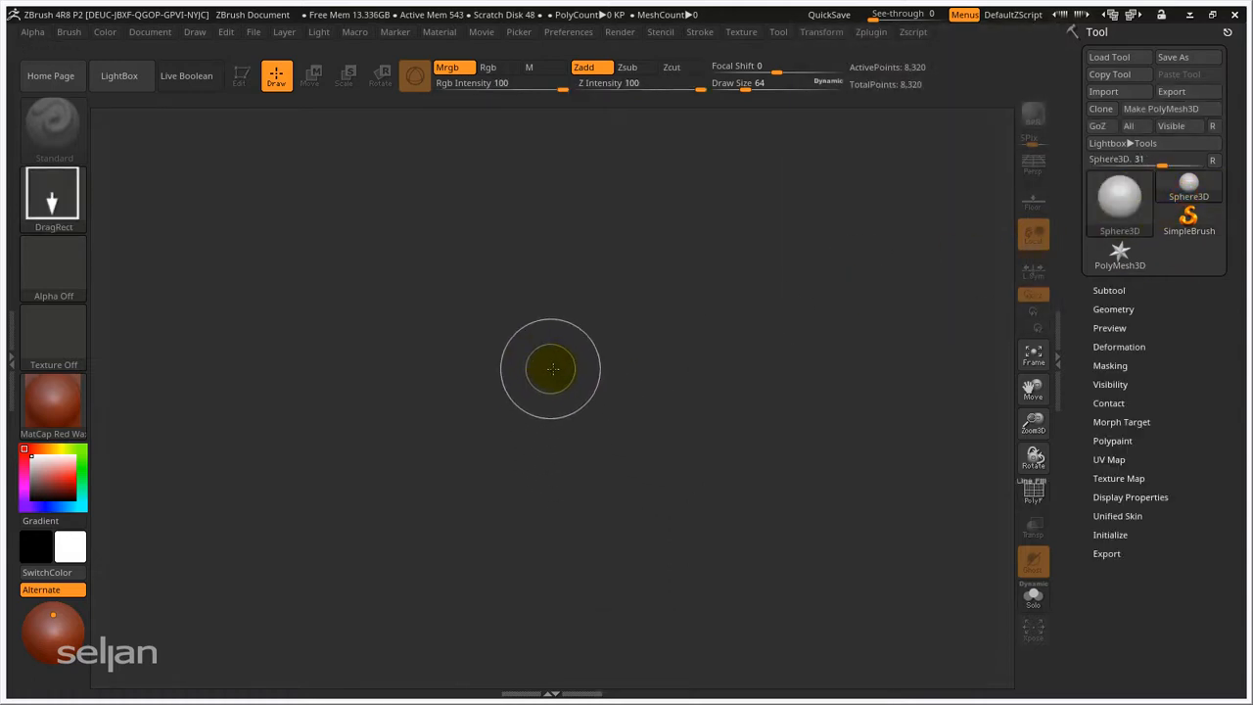
drag(553, 368, 599, 587)
key(t)
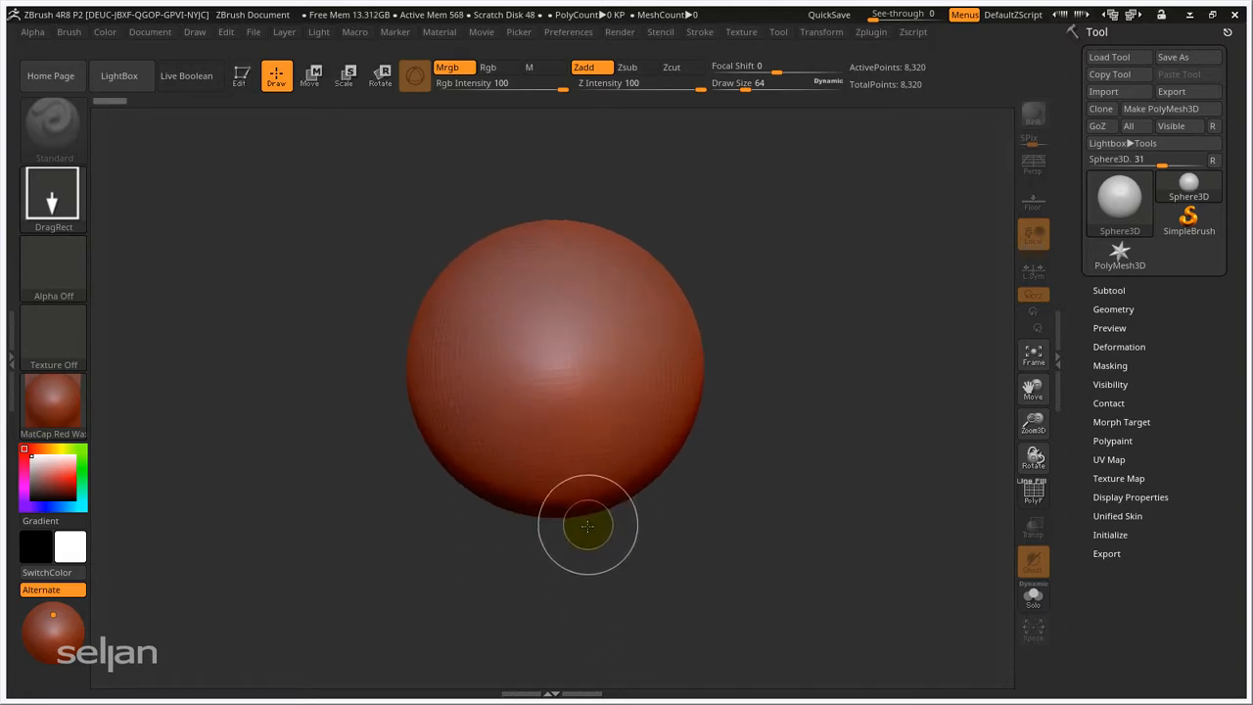
mouse_move(490, 527)
mouse_down()
mouse_move(363, 307)
mouse_move(637, 246)
mouse_move(718, 274)
mouse_move(459, 460)
mouse_move(496, 316)
mouse_move(456, 346)
mouse_move(520, 431)
mouse_move(522, 355)
mouse_up()
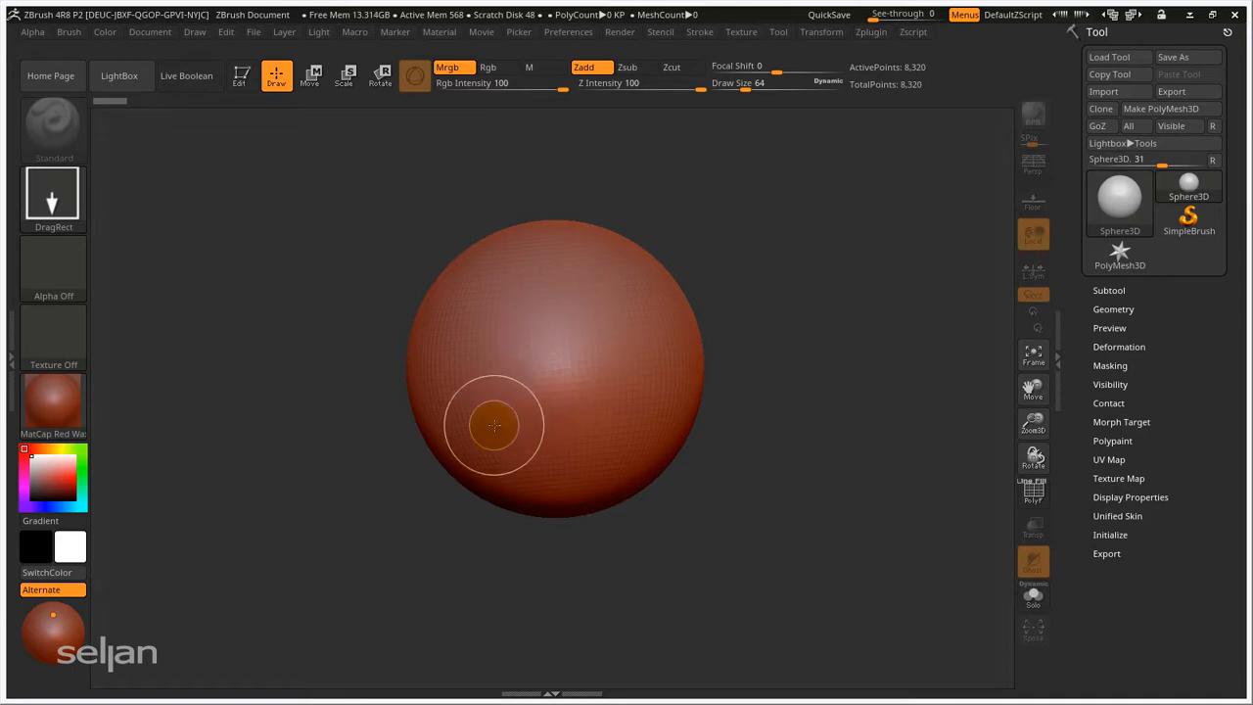
click(240, 82)
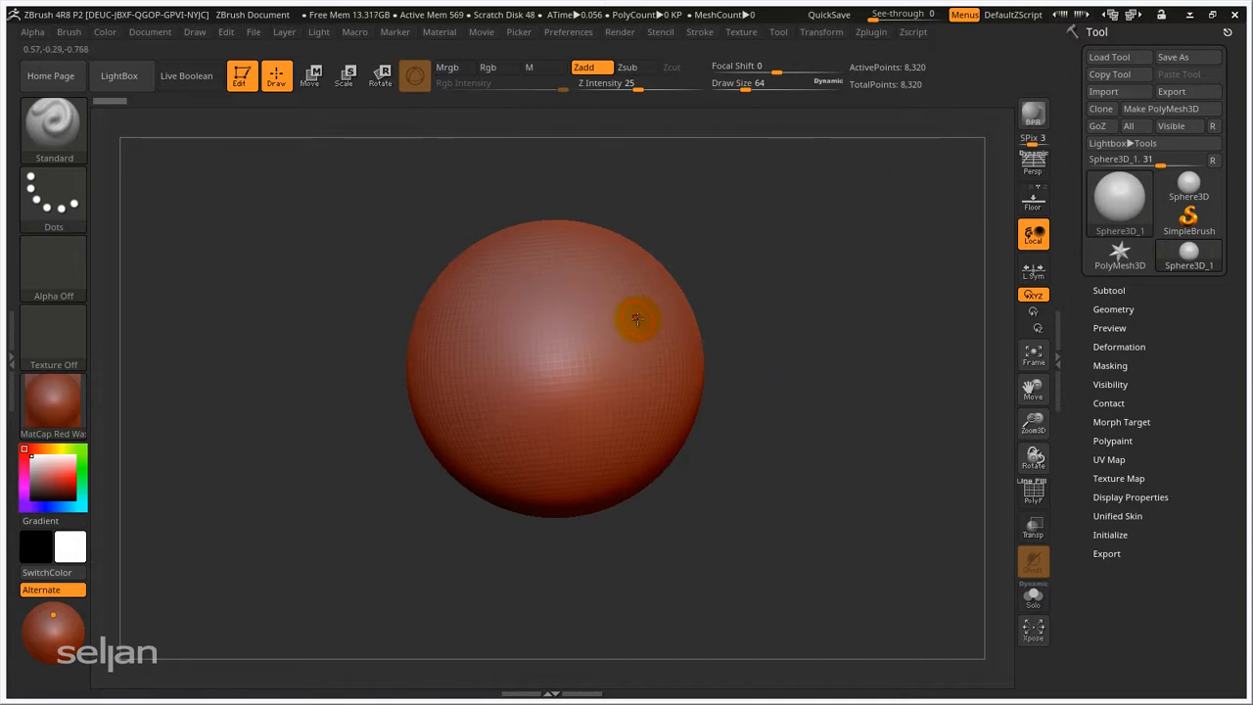
mouse_move(578, 316)
right_down()
mouse_move(578, 372)
mouse_move(581, 287)
mouse_move(573, 307)
right_up()
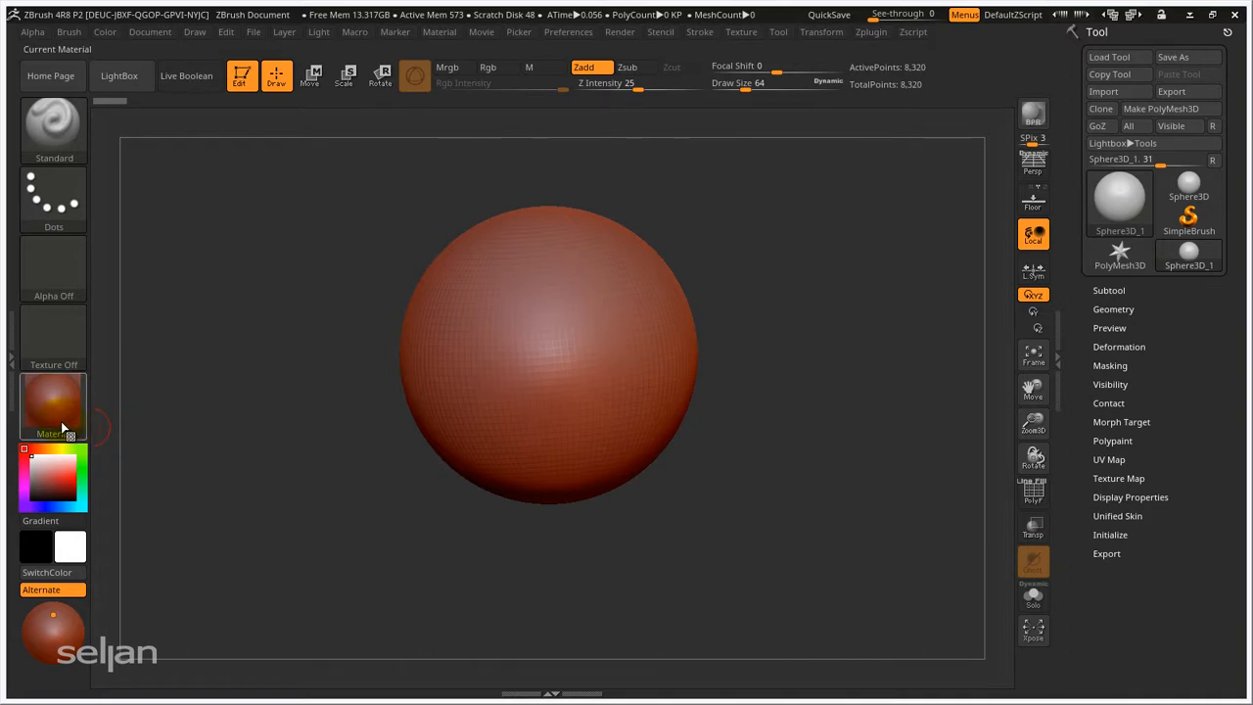
- Change the sphere's material to BasicMaterial from the standard materials
mouse_move(60, 425)
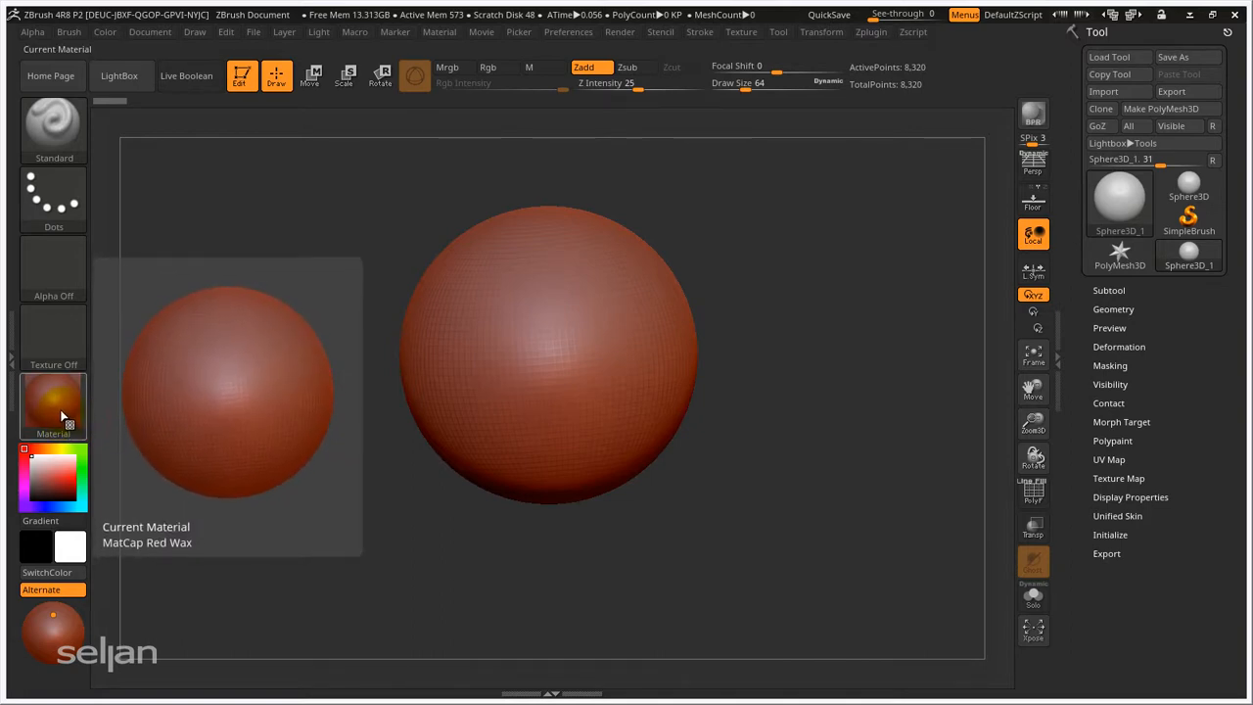
click(282, 378)
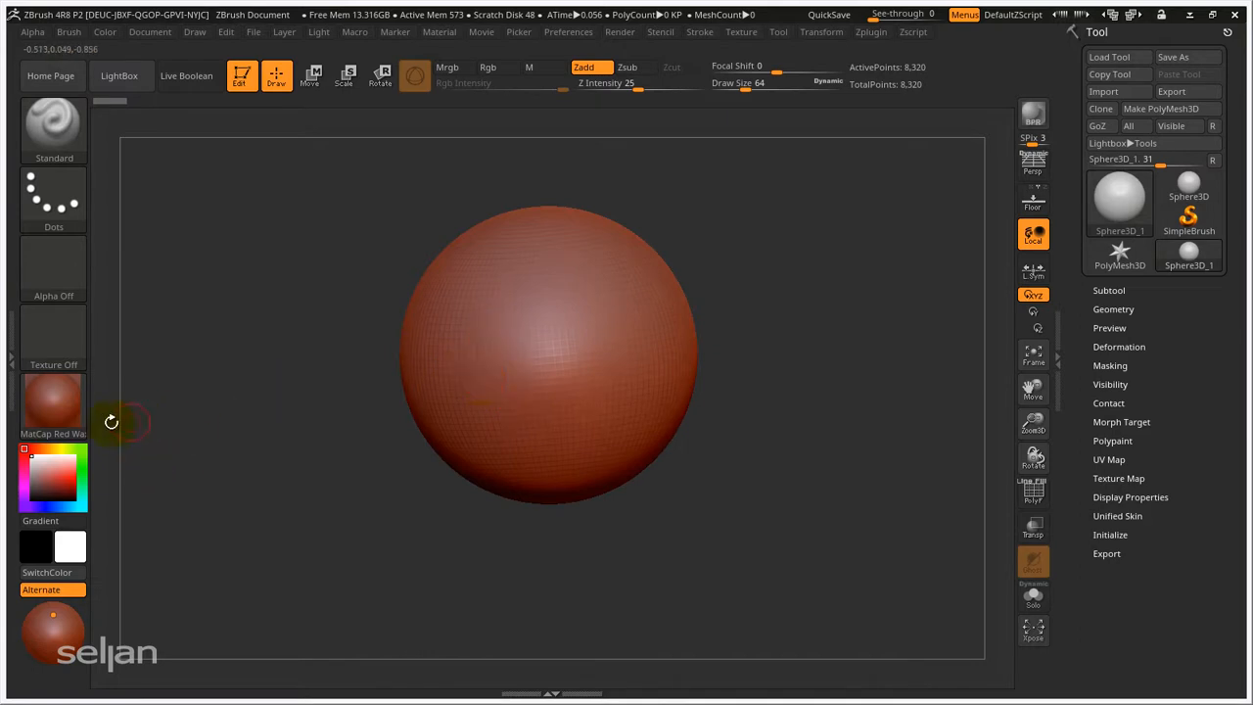
click(54, 403)
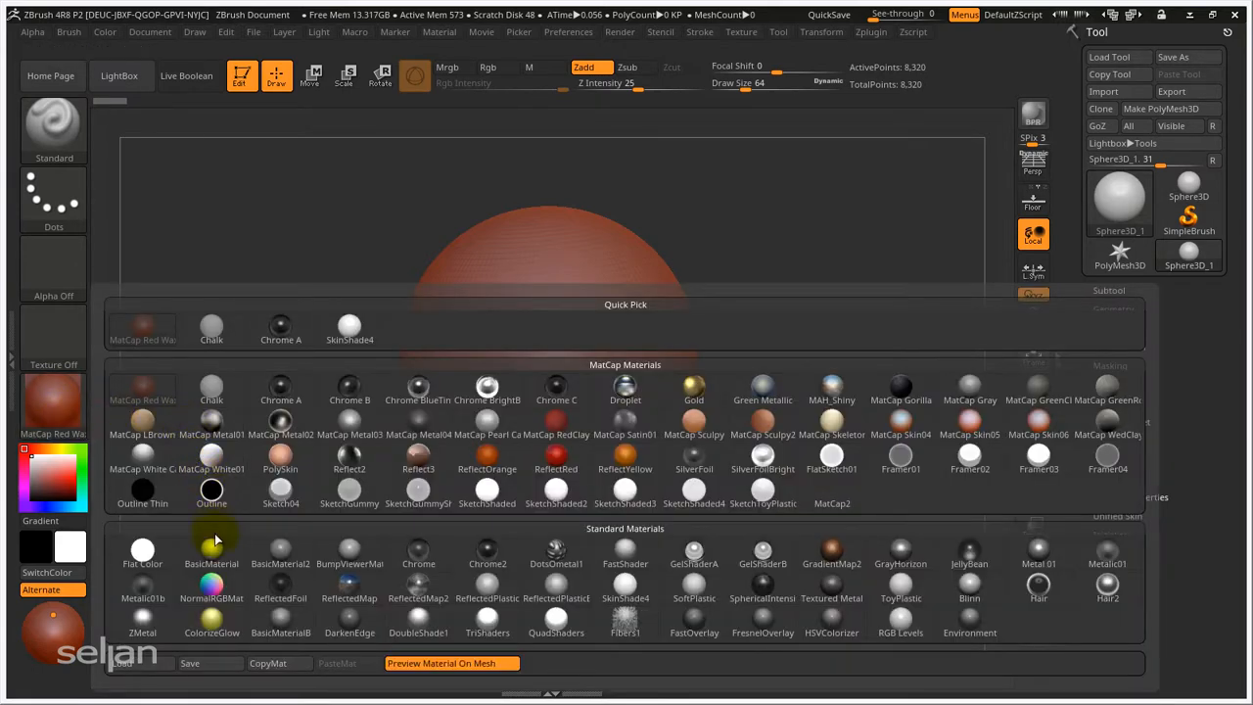
mouse_move(224, 562)
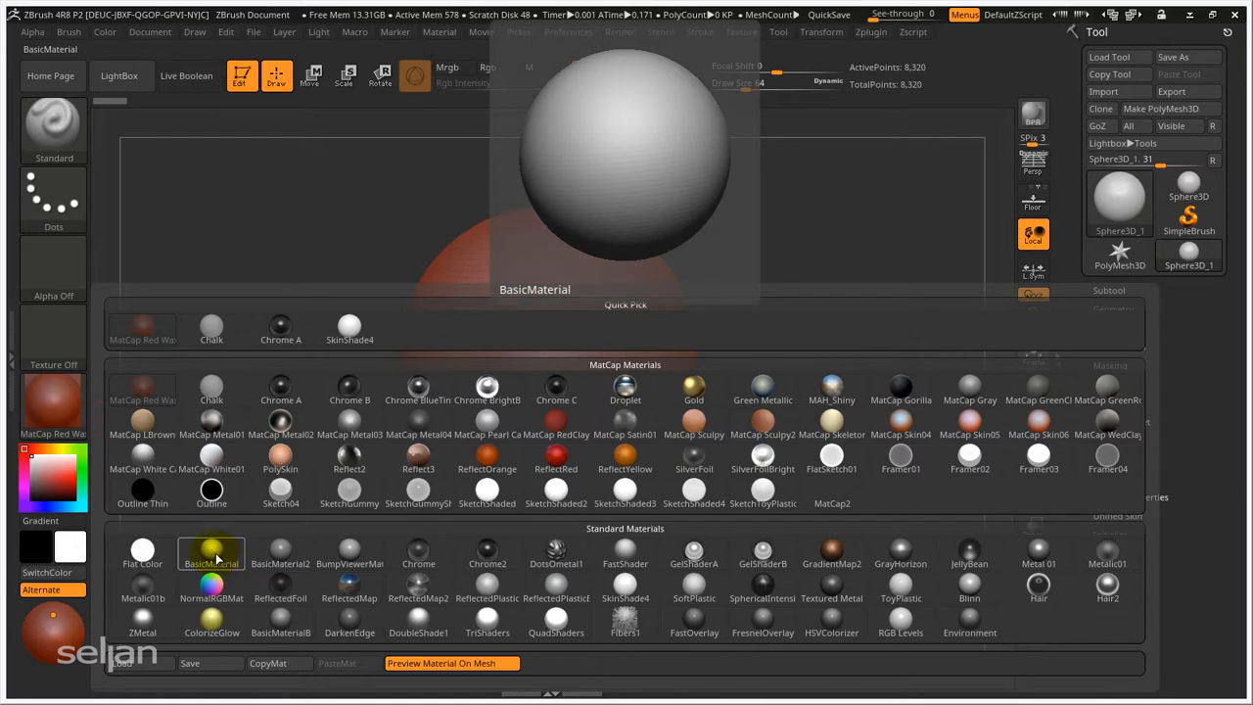
click(214, 554)
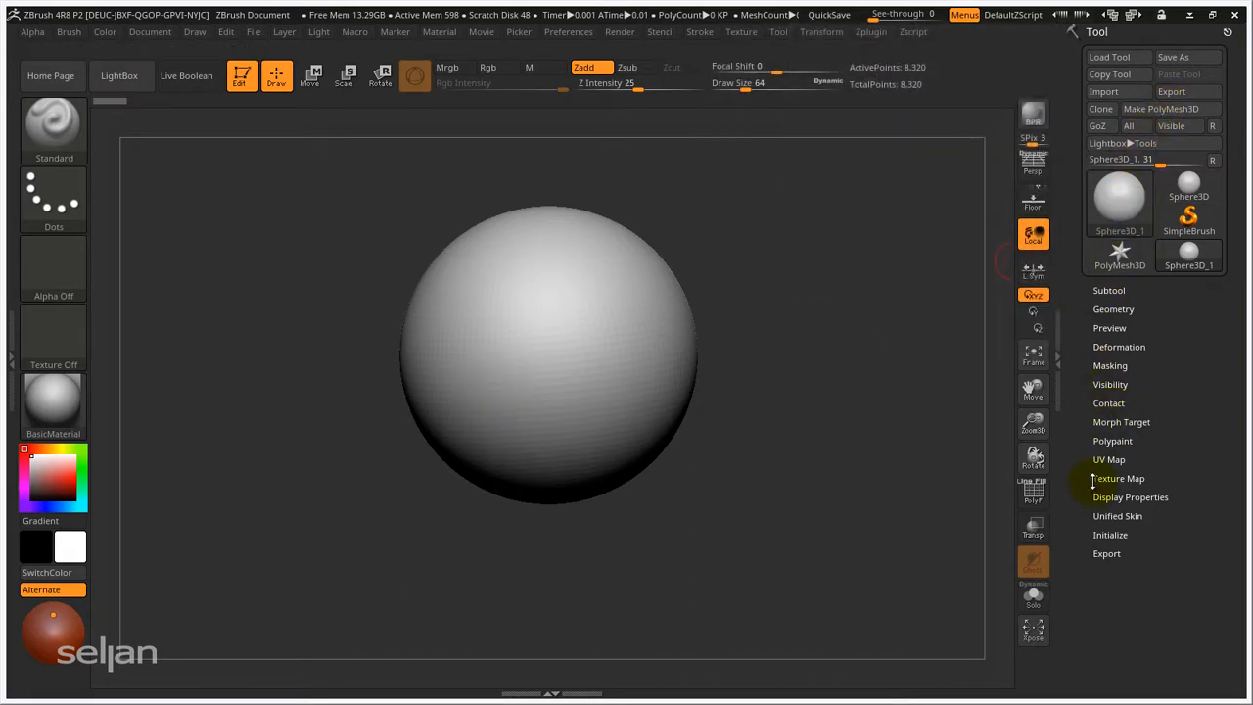
- Convert the sphere primitive to a PolyMesh3D and expand its Geometry options to show the DynaMesh settings
click(1111, 309)
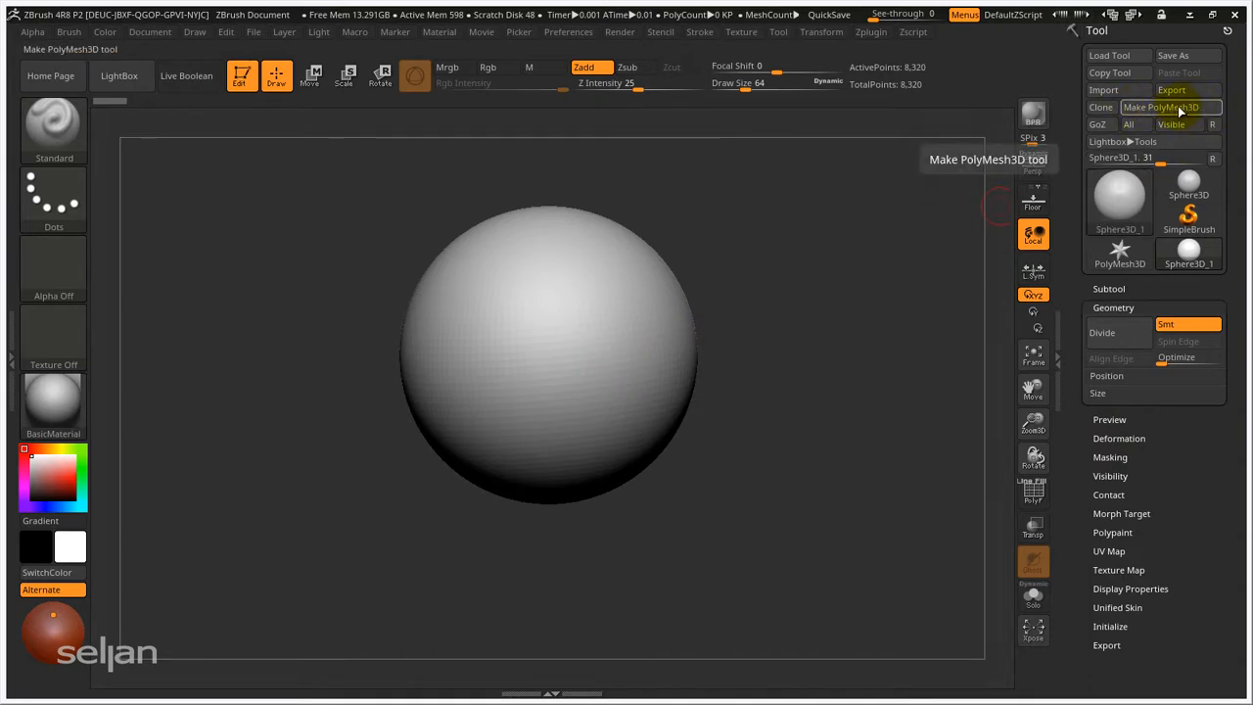
click(1098, 628)
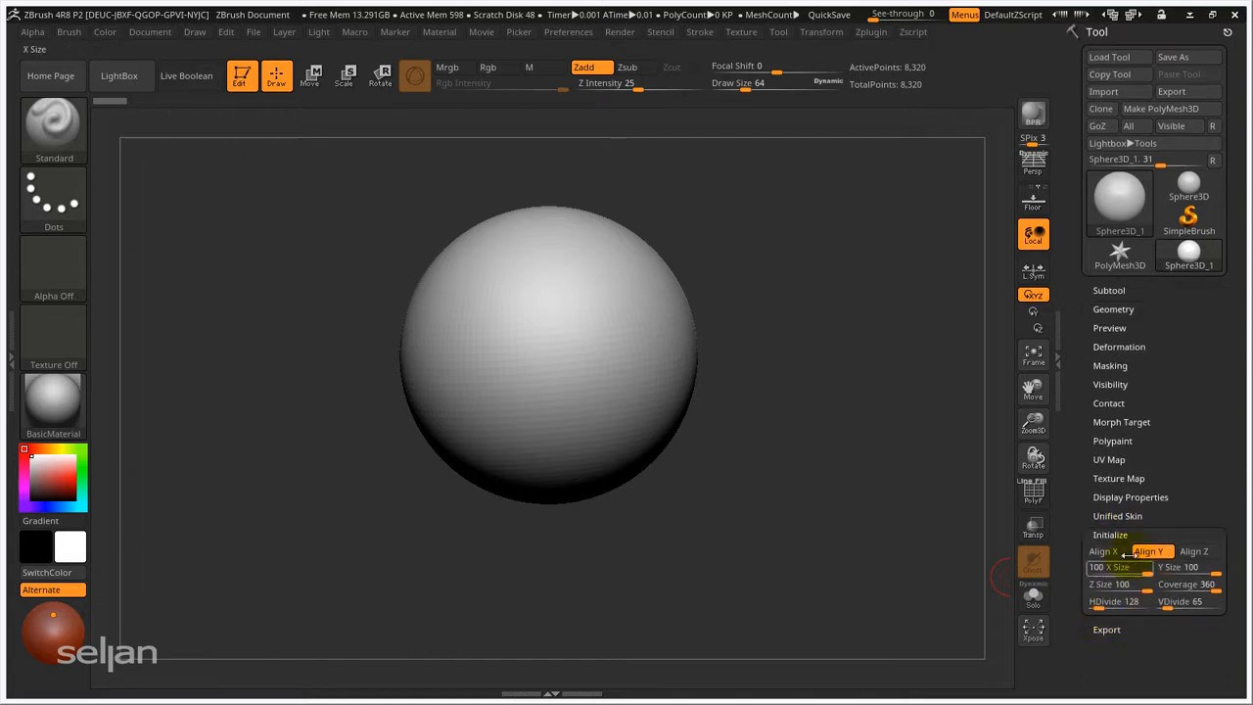
click(574, 336)
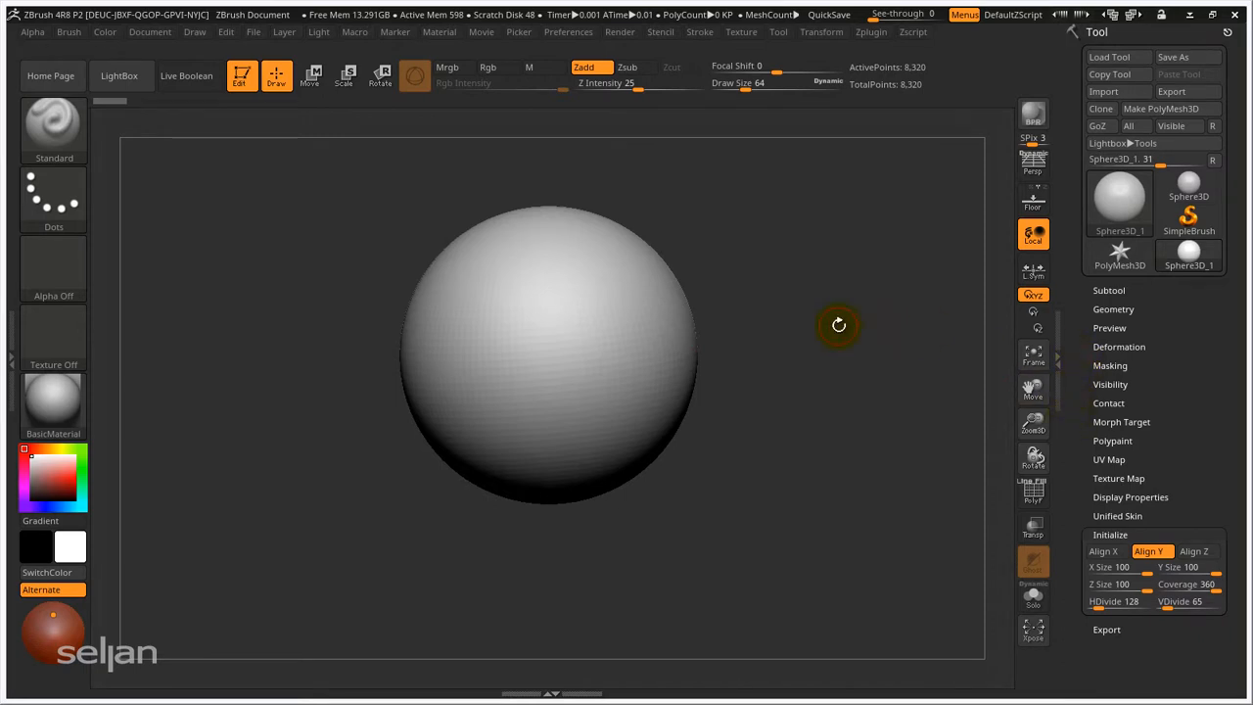
drag(839, 325, 999, 213)
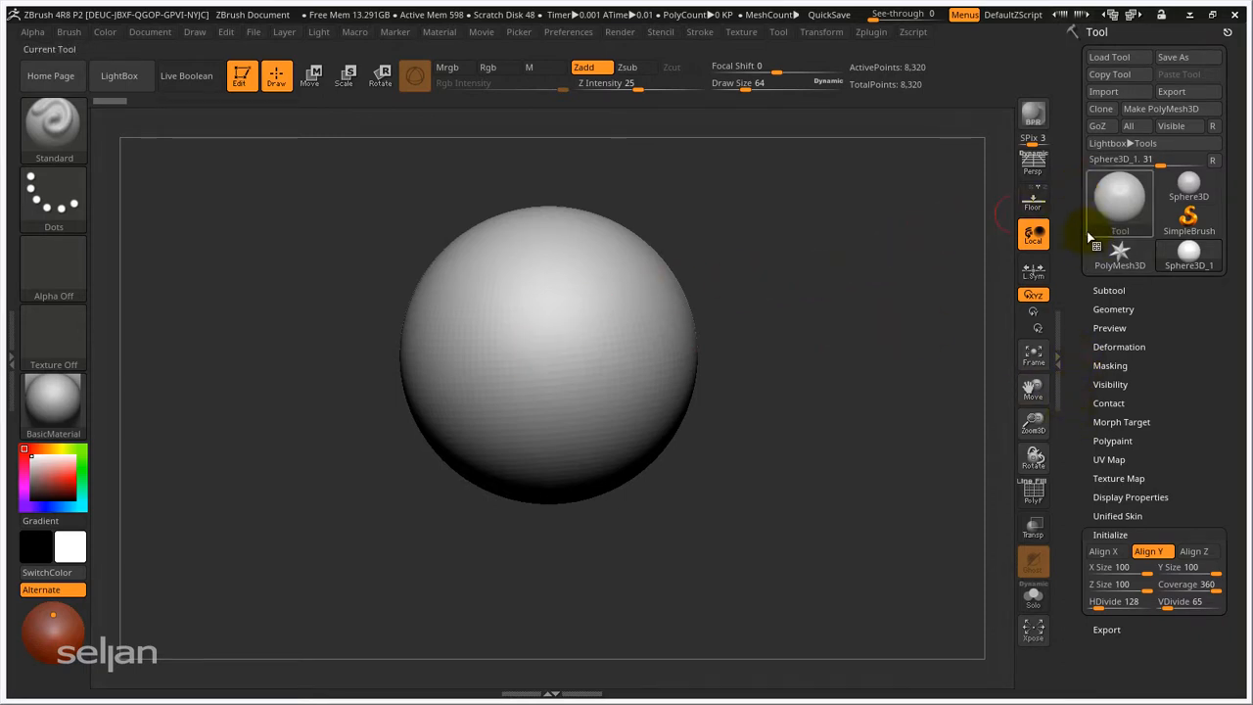
click(1169, 109)
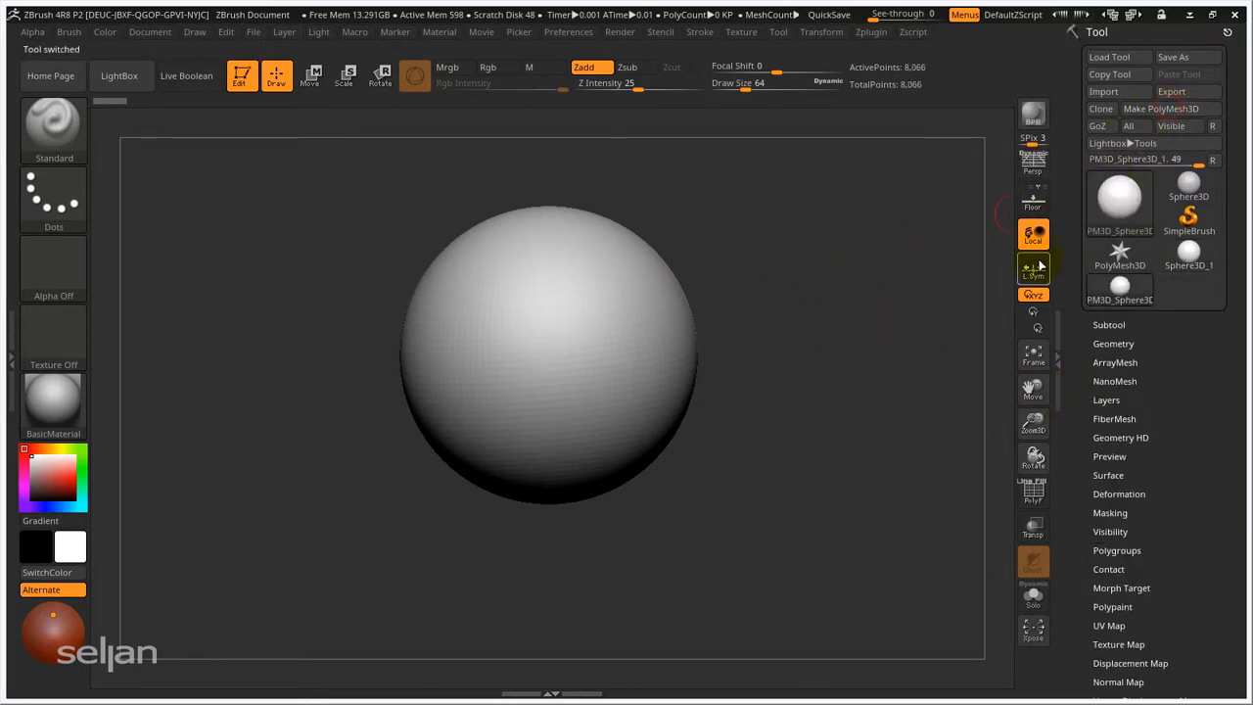
drag(699, 313, 883, 492)
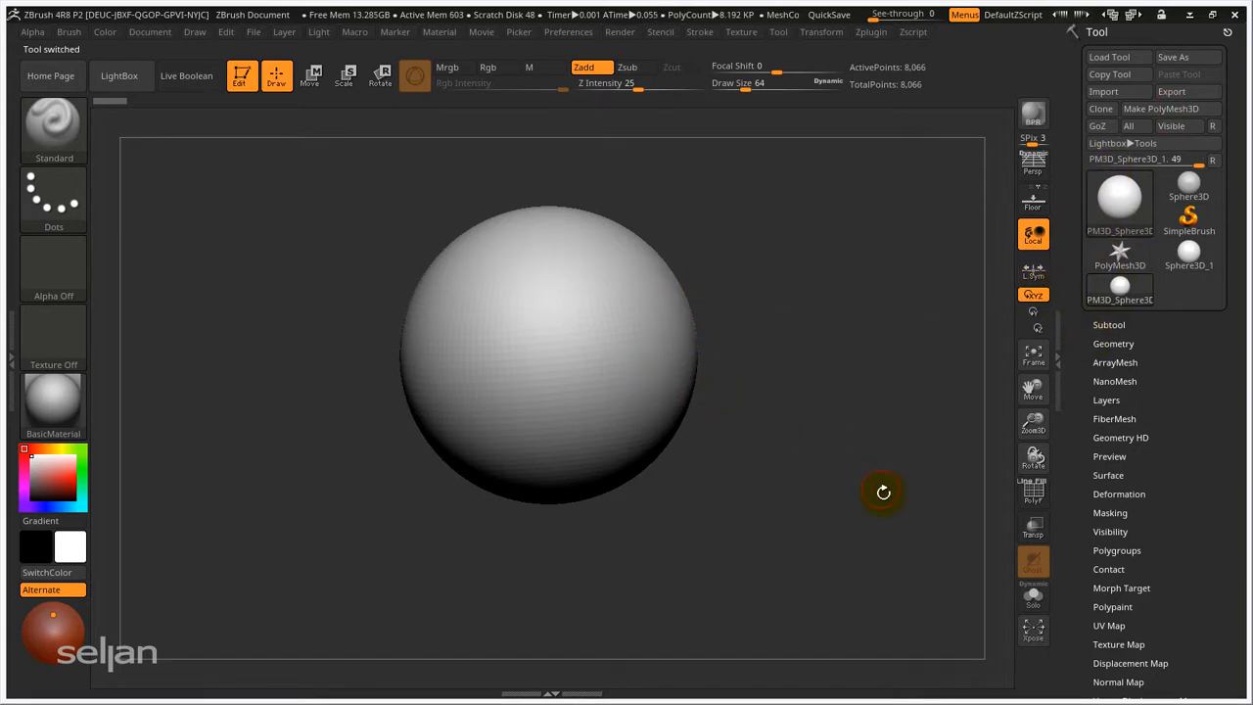
click(1116, 342)
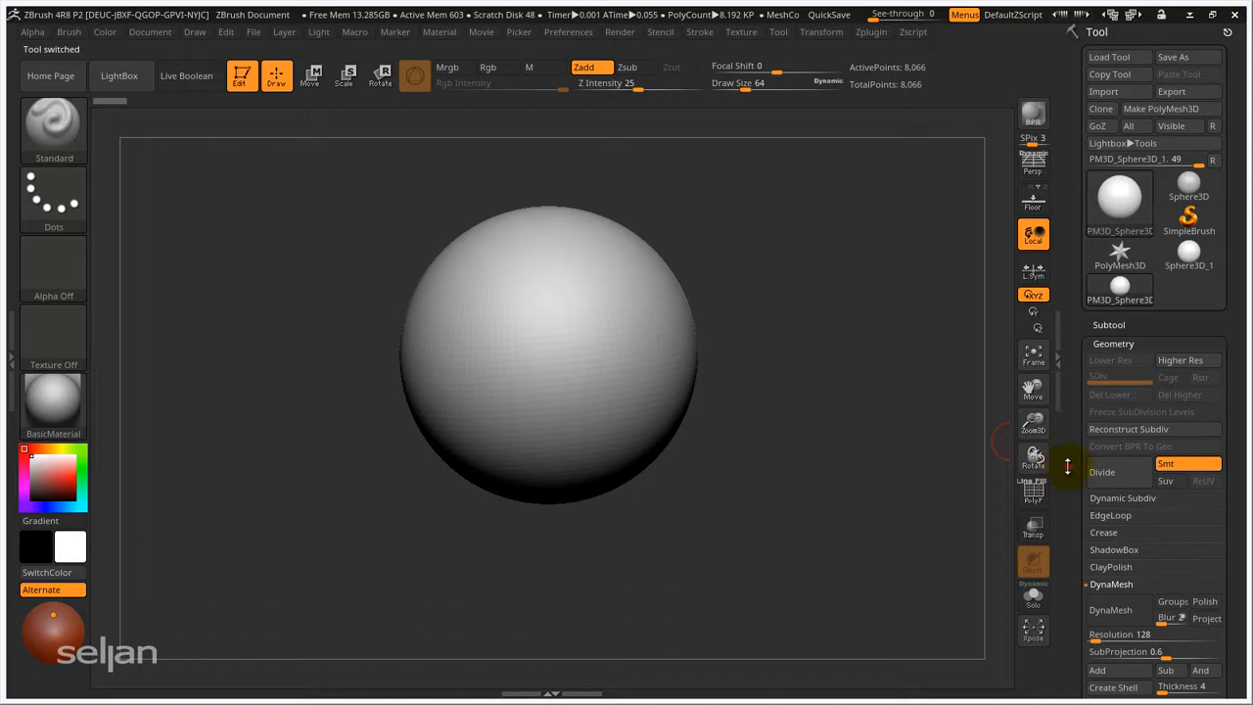
drag(1067, 466, 1087, 369)
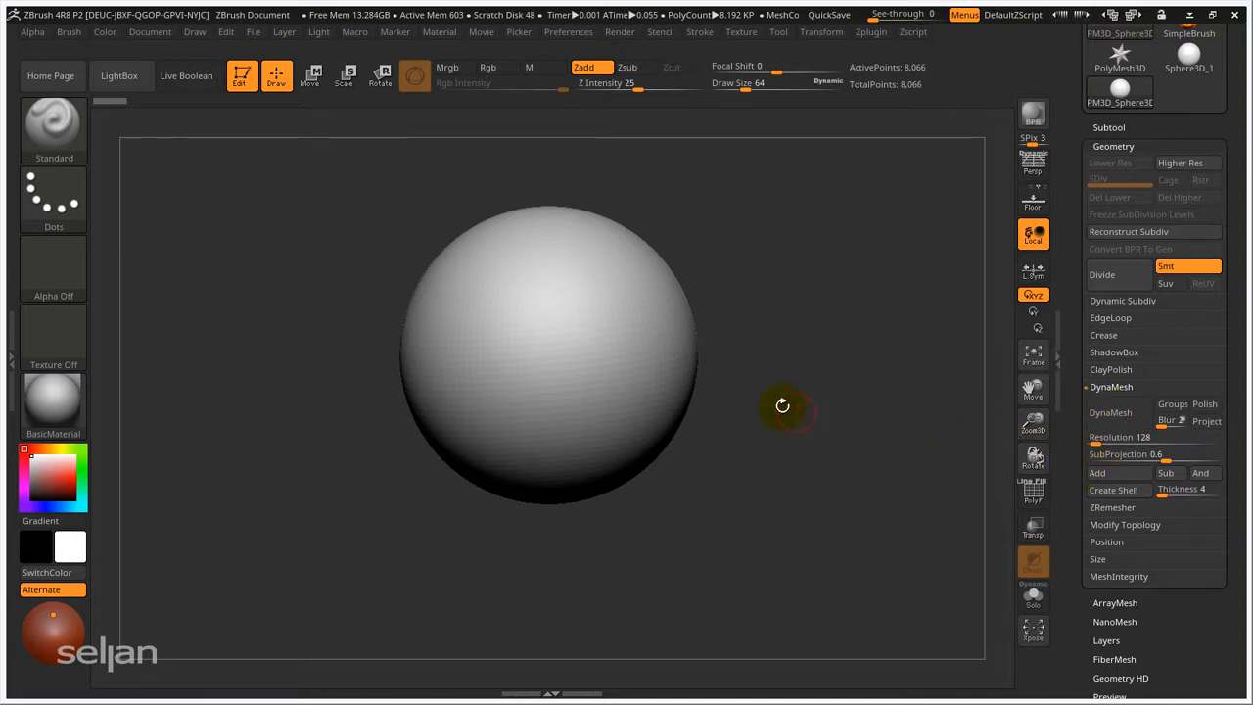
- Display the PolyFrame wireframe on the sphere and examine how the polygons converge at its upper pole
mouse_move(741, 383)
ctrl+right_down()
mouse_move(808, 444)
mouse_move(794, 400)
ctrl+right_up()
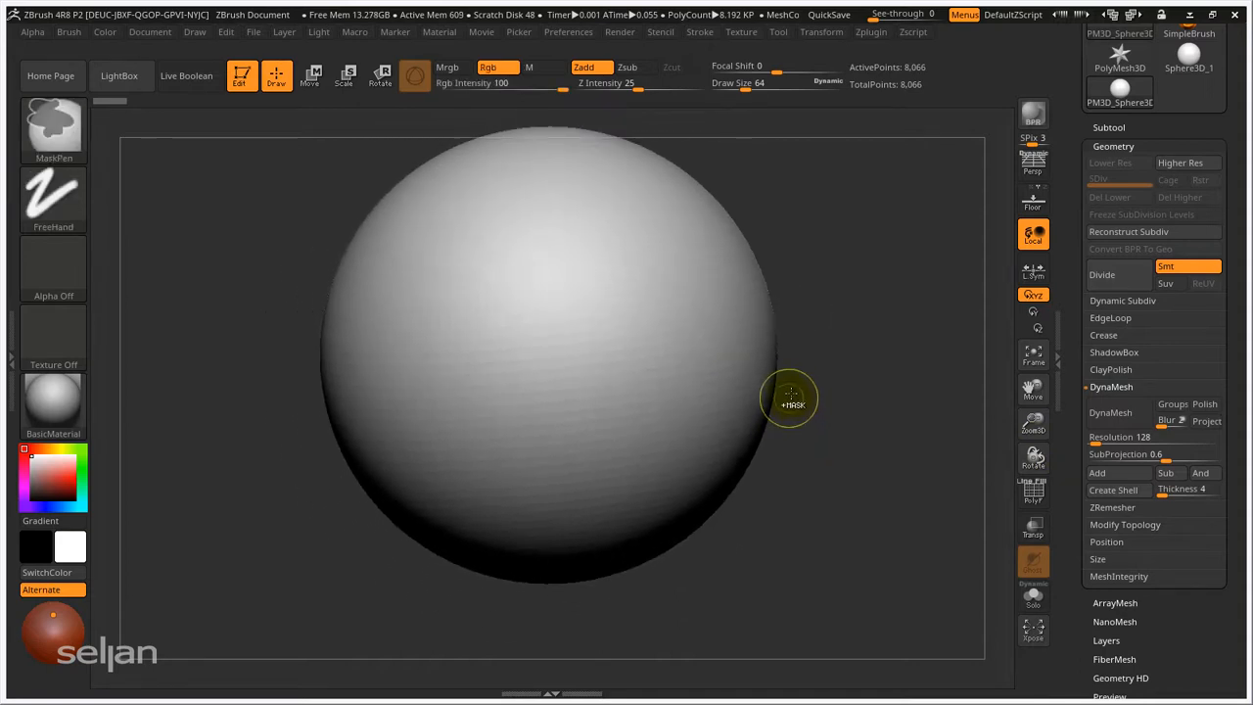
key(shift+f)
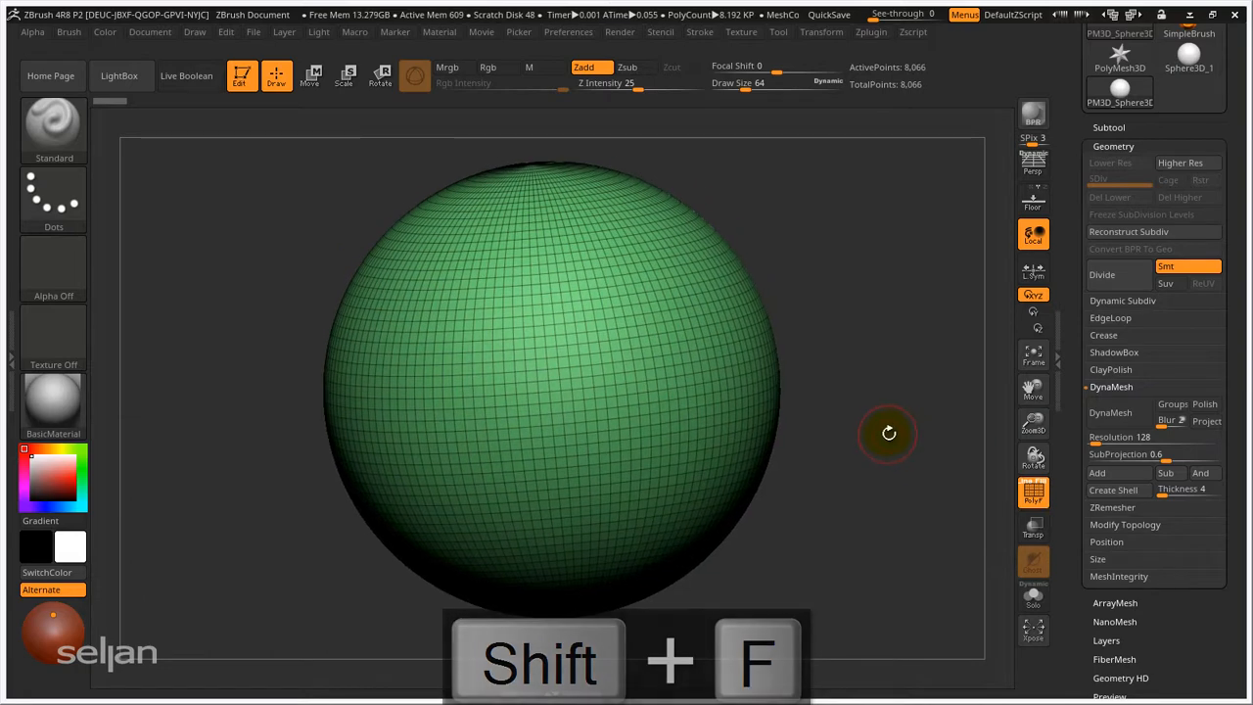
key(shift+f)
key(shift+f)
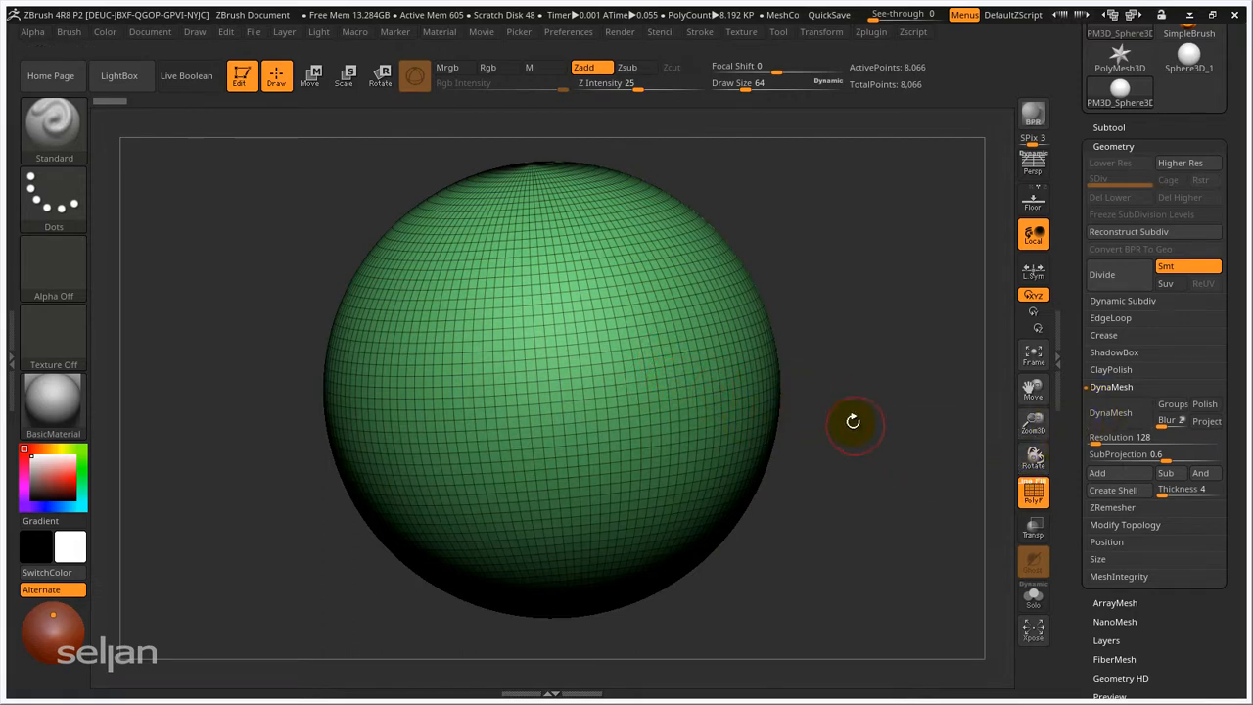
drag(829, 323, 817, 378)
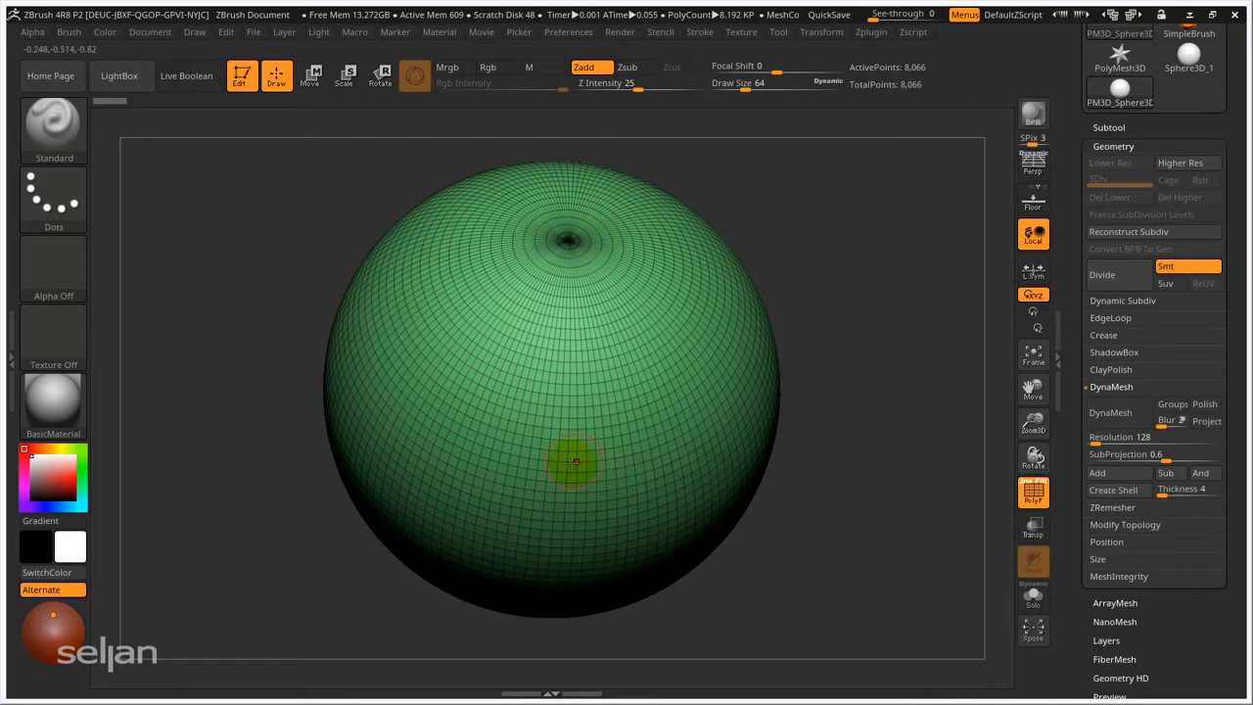
mouse_move(574, 463)
ctrl+right_down()
mouse_move(621, 504)
mouse_move(589, 474)
mouse_move(579, 345)
mouse_move(574, 427)
ctrl+right_up()
ctrl+right_drag(583, 277, 630, 400)
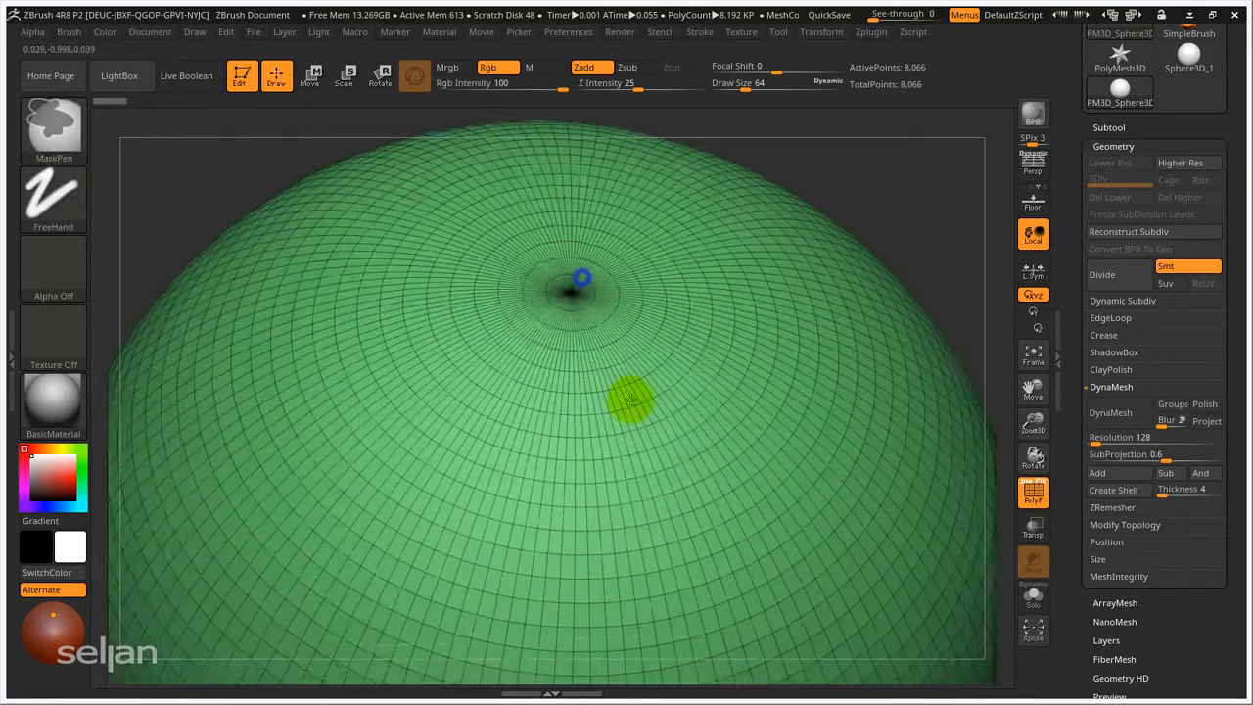
mouse_move(593, 313)
ctrl+right_down()
mouse_move(613, 434)
mouse_move(586, 414)
mouse_move(615, 451)
mouse_move(581, 333)
ctrl+right_up()
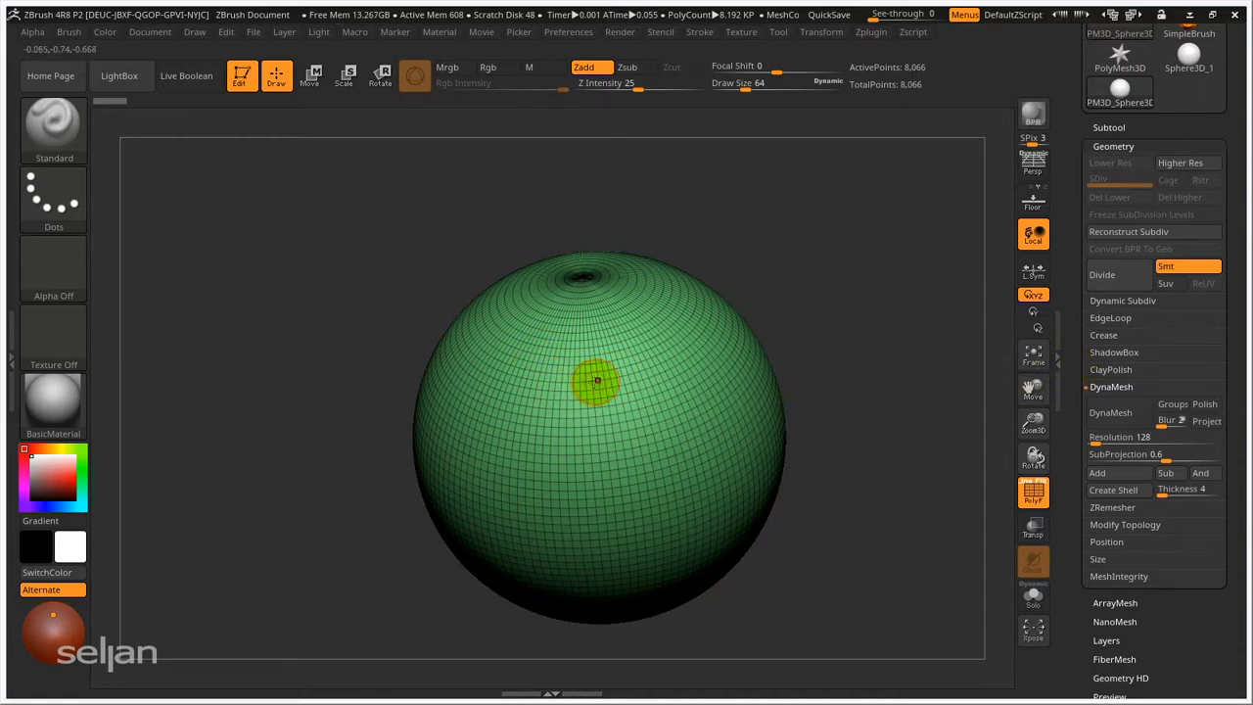
- Select the Move Topological brush for reshaping the sphere
key(b)
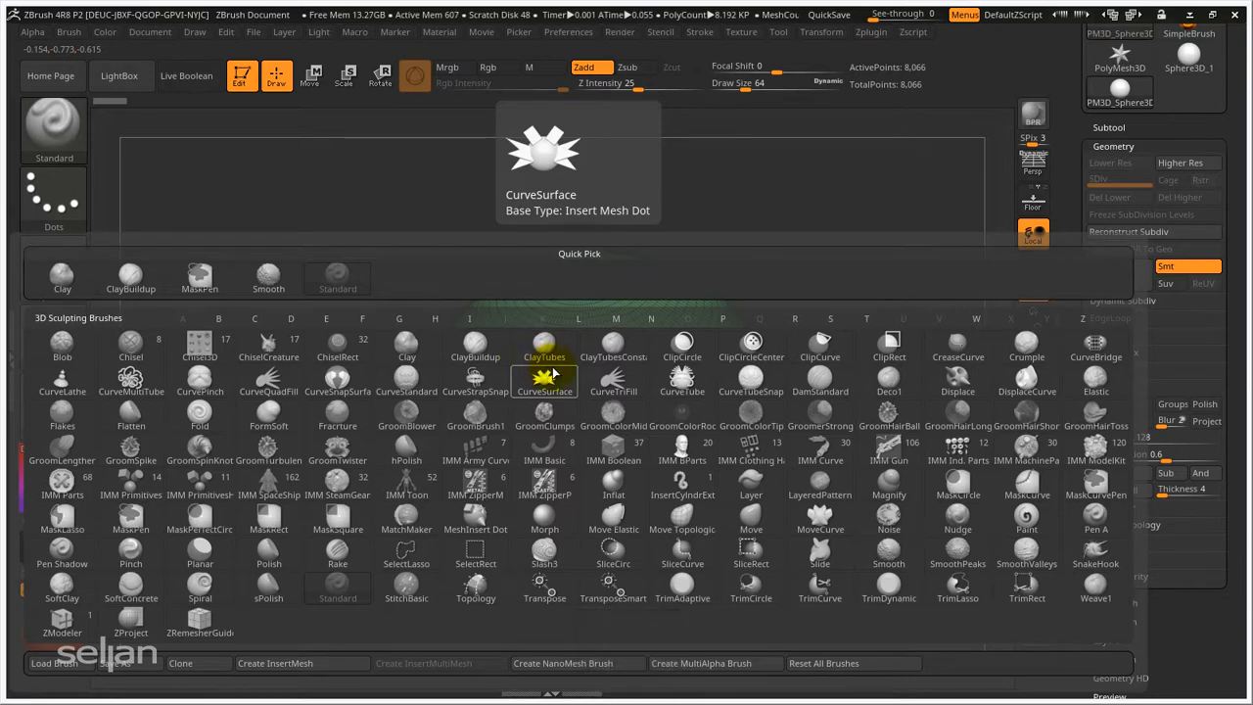
key(m)
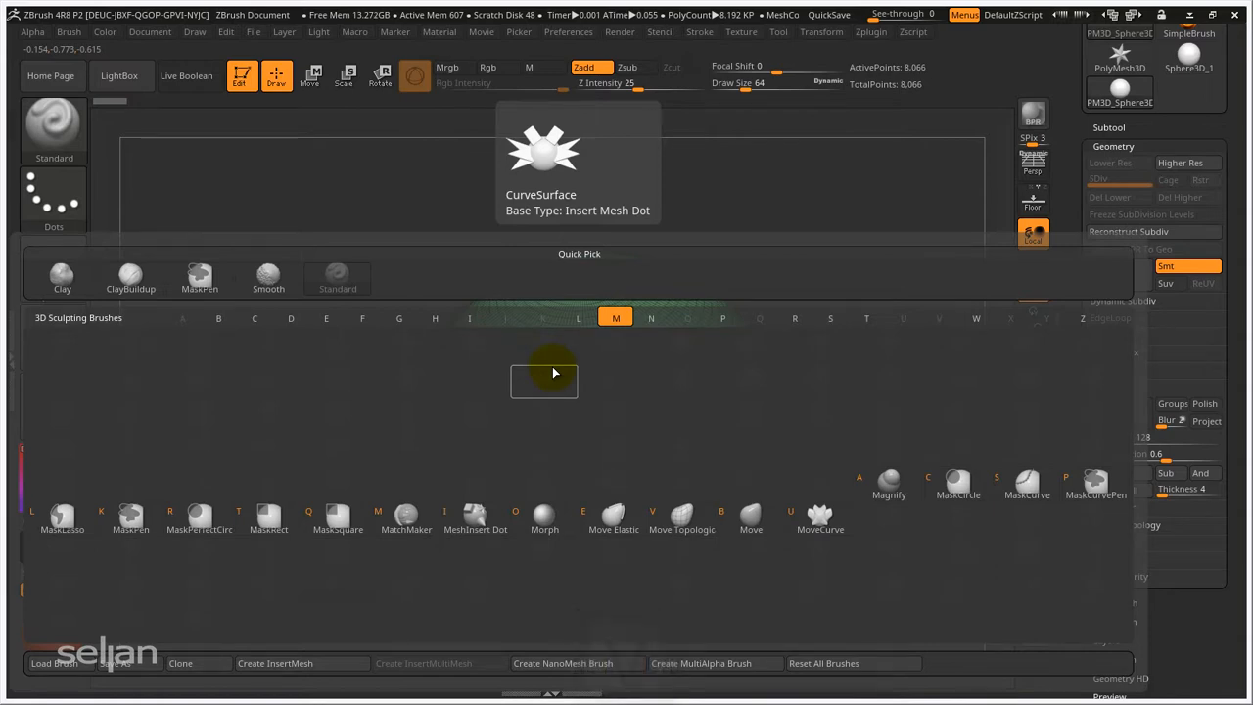
key(v)
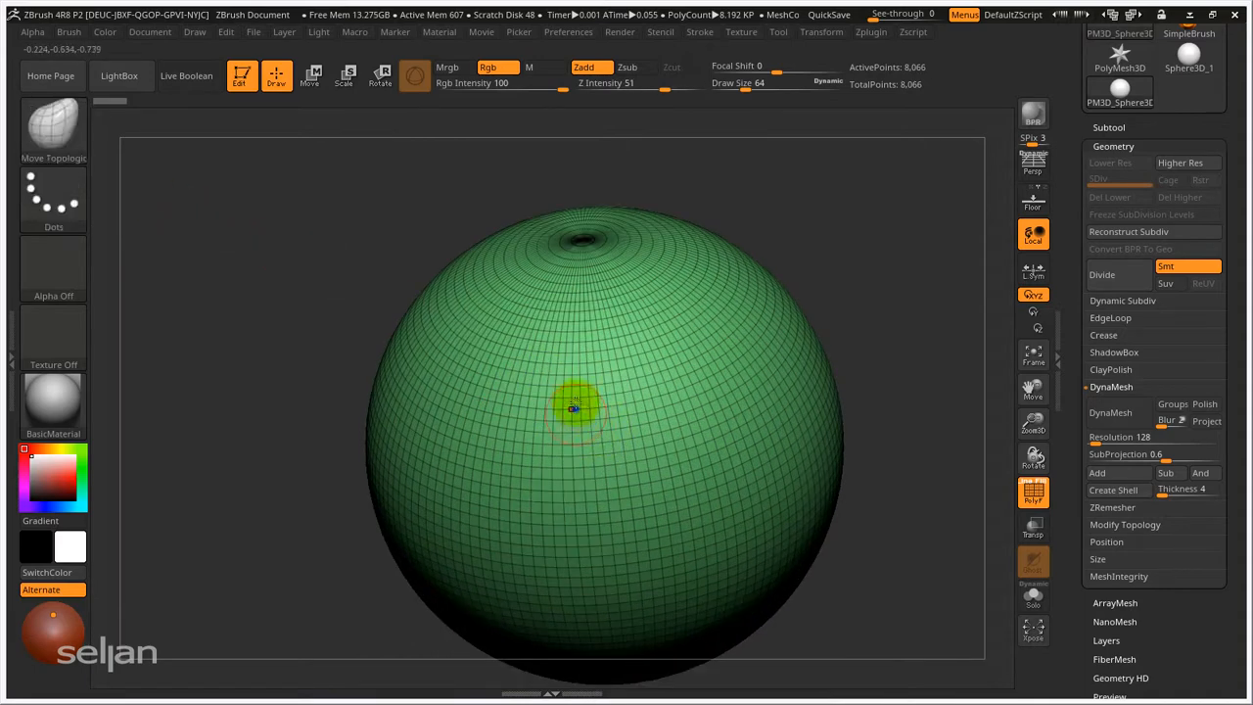
alt+right_drag(574, 405, 549, 361)
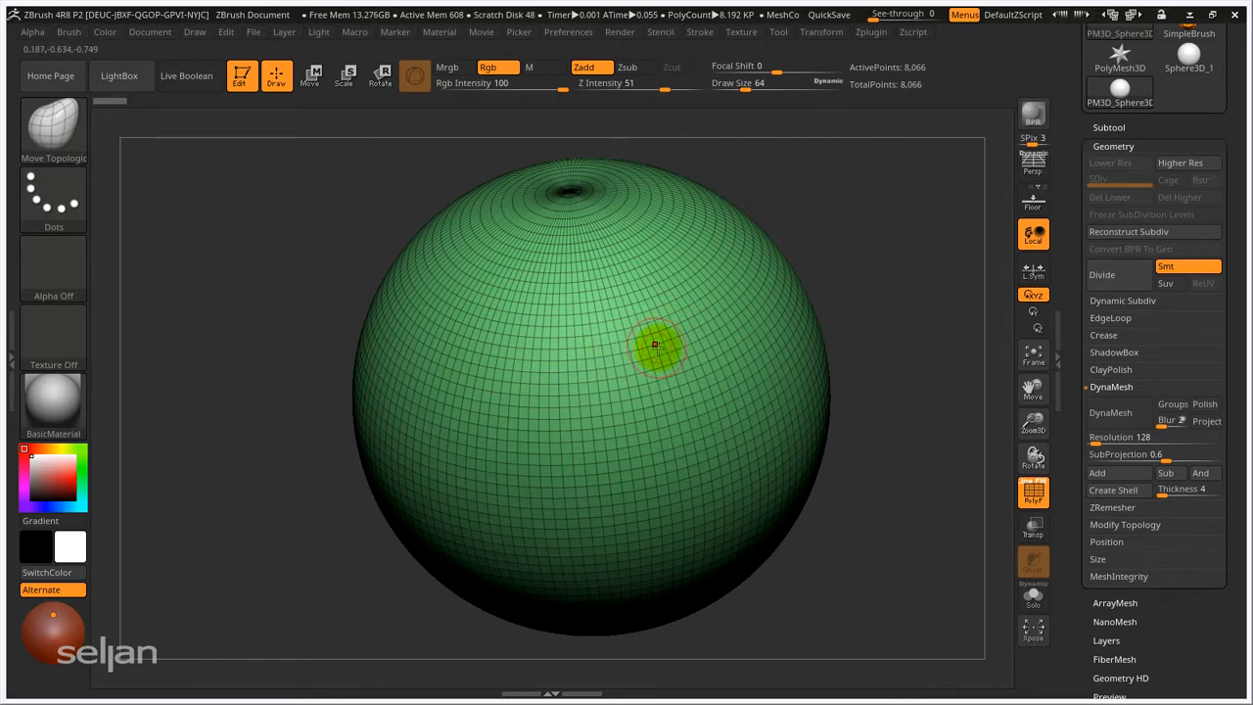
- Set the Move Topological brush's Draw Size to 175
key(space)
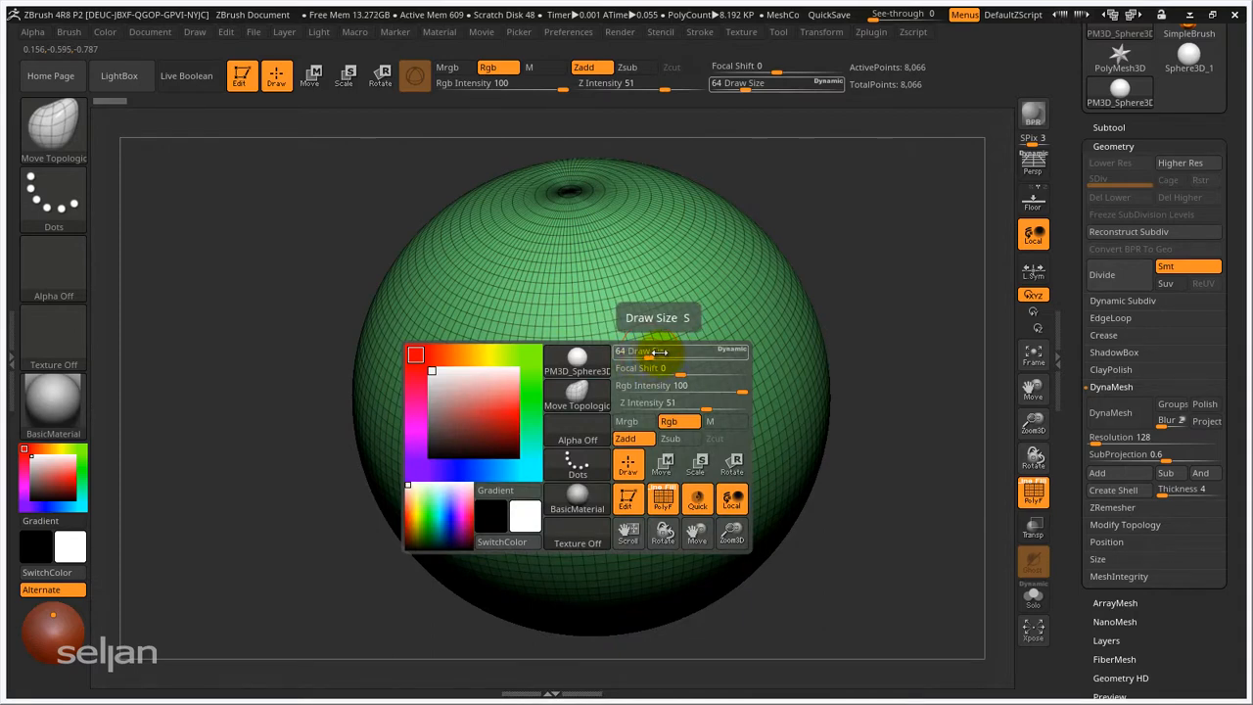
key(space)
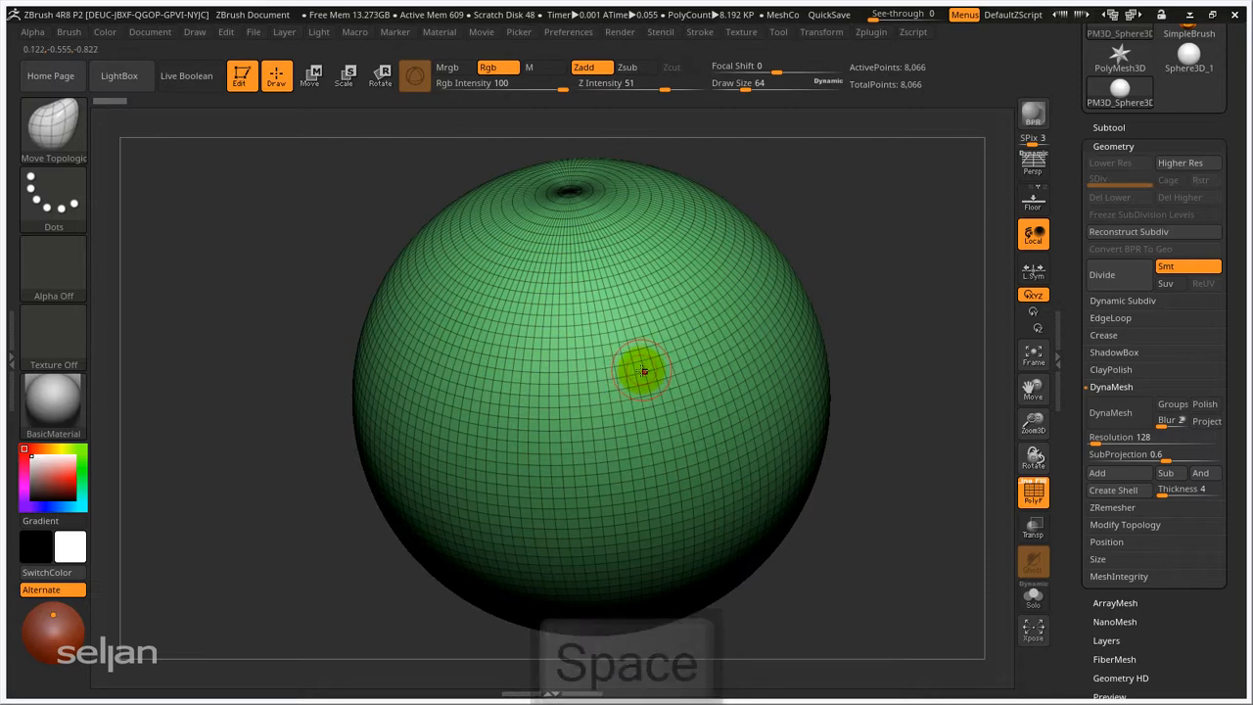
key(s)
mouse_move(643, 370)
mouse_down()
mouse_move(676, 373)
mouse_move(634, 403)
mouse_move(680, 399)
mouse_up()
key(s)
key(s)
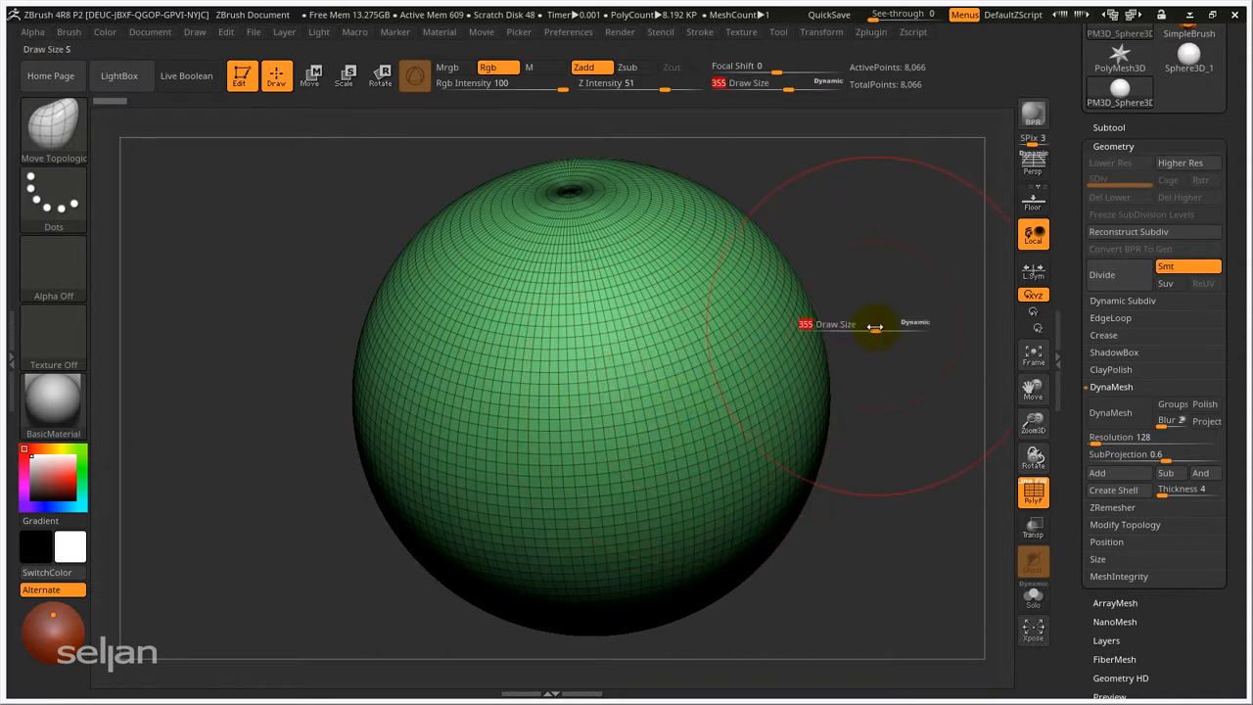
mouse_move(874, 327)
mouse_down()
mouse_move(839, 335)
mouse_move(898, 324)
mouse_move(871, 333)
mouse_up()
key(s)
key(s)
key(s)
key(s)
drag(593, 346, 637, 345)
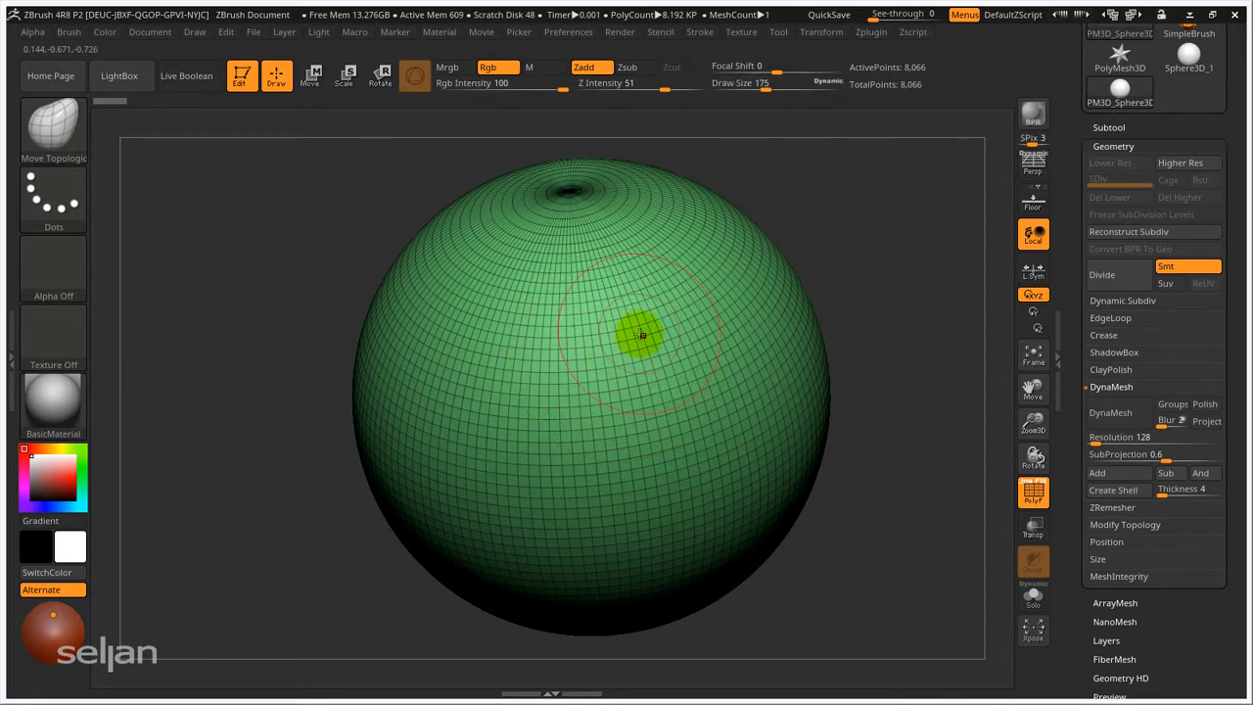
- Pull two pointed horns outward from opposite upper sides of the sphere with the Move Topological brush
mouse_move(417, 273)
mouse_down()
mouse_move(202, 264)
mouse_move(190, 242)
mouse_up()
mouse_move(344, 274)
mouse_down()
mouse_move(201, 240)
mouse_move(261, 264)
mouse_move(242, 262)
mouse_up()
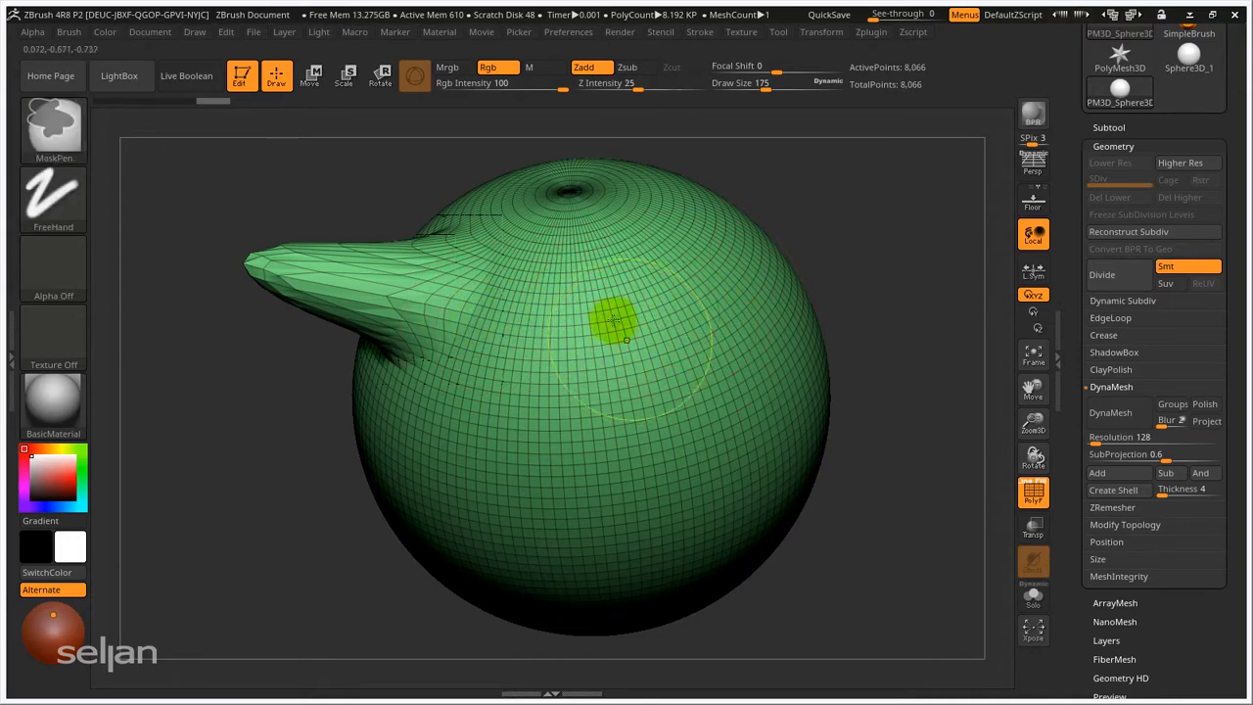
ctrl+right_drag(621, 325, 631, 292)
drag(692, 249, 873, 153)
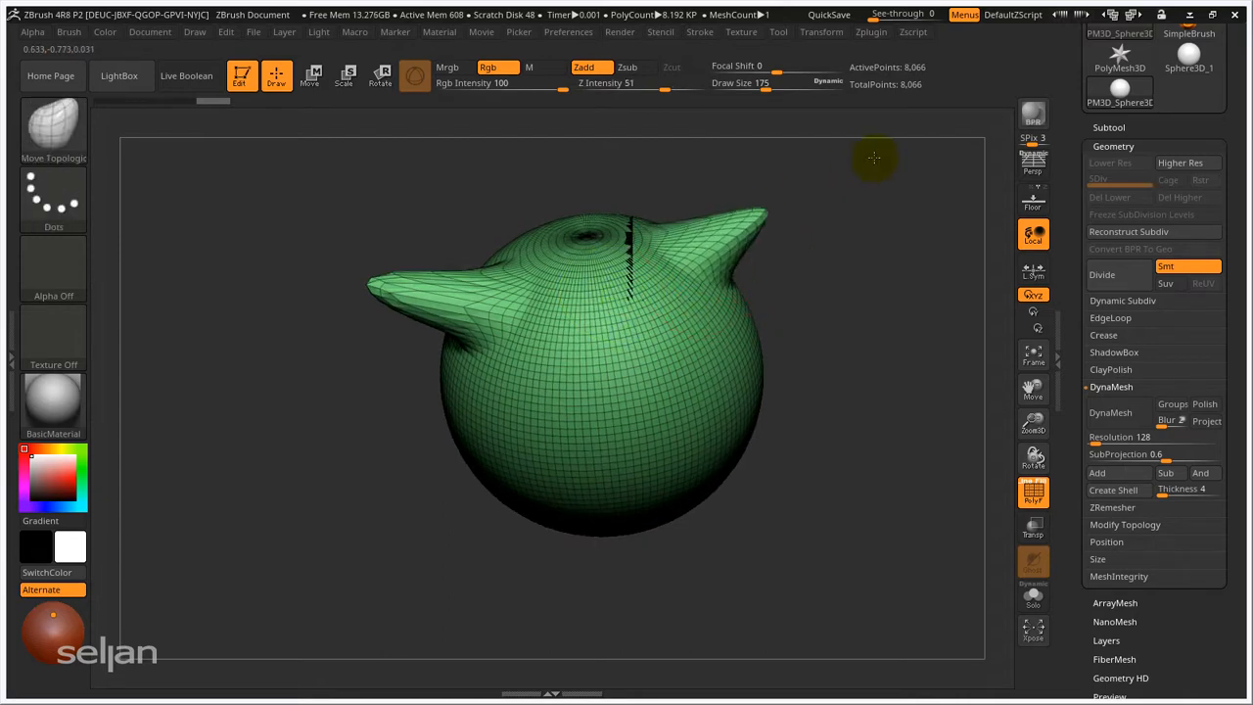
- Set the Draw Size to 378 and pull the sphere's underside downward into a neck-like extension with the Move Topological brush
mouse_move(806, 280)
mouse_down()
mouse_move(725, 280)
mouse_move(662, 313)
mouse_up()
alt+right_drag(662, 313, 696, 218)
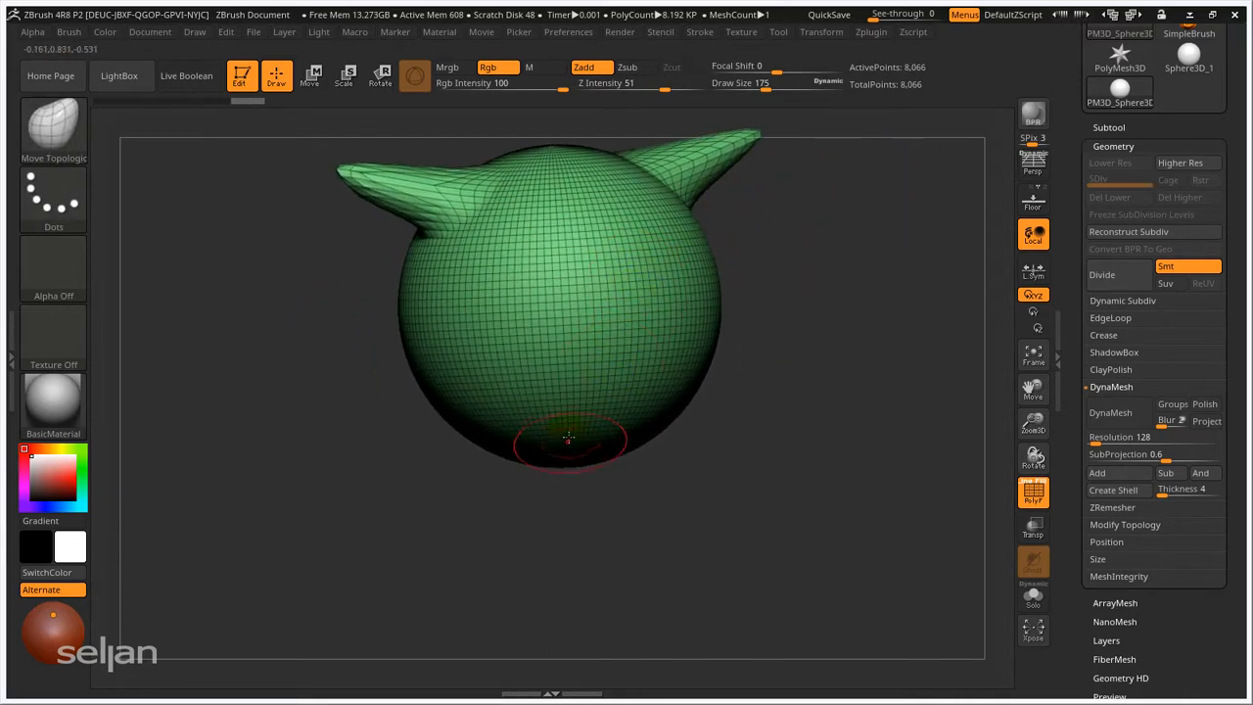
key(s)
mouse_move(571, 412)
mouse_down()
mouse_move(595, 412)
mouse_move(559, 654)
mouse_up()
mouse_move(641, 448)
right_down()
mouse_move(633, 433)
mouse_move(579, 601)
mouse_move(689, 469)
mouse_move(678, 489)
right_up()
drag(532, 453, 503, 495)
right_drag(504, 496, 626, 495)
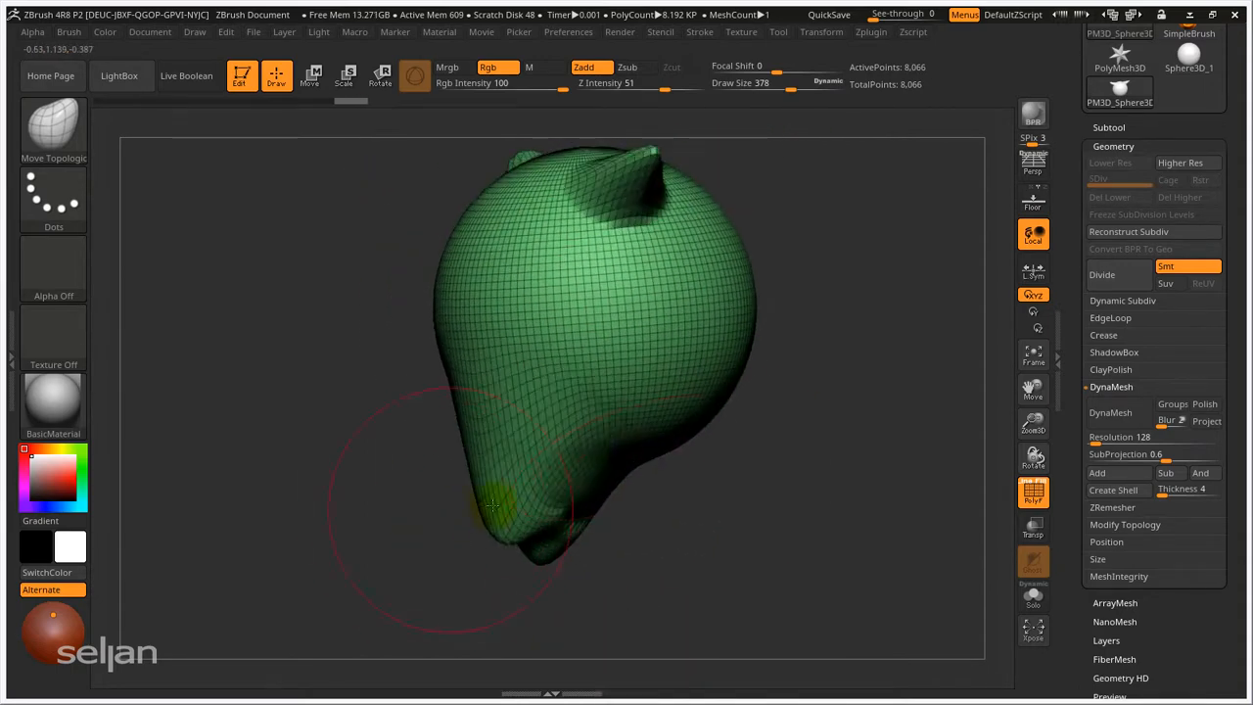
drag(573, 437, 648, 487)
mouse_move(657, 481)
right_down()
mouse_move(735, 473)
mouse_move(675, 450)
mouse_move(686, 432)
mouse_move(675, 504)
right_up()
- Set the Draw Size to 86, pull polygons out from the left horn's underside near its base, and push a small dent beside it
alt+right_drag(579, 353, 673, 475)
alt+right_drag(495, 363, 604, 431)
mouse_move(487, 351)
right_down()
mouse_move(512, 409)
mouse_move(538, 408)
mouse_move(501, 372)
right_up()
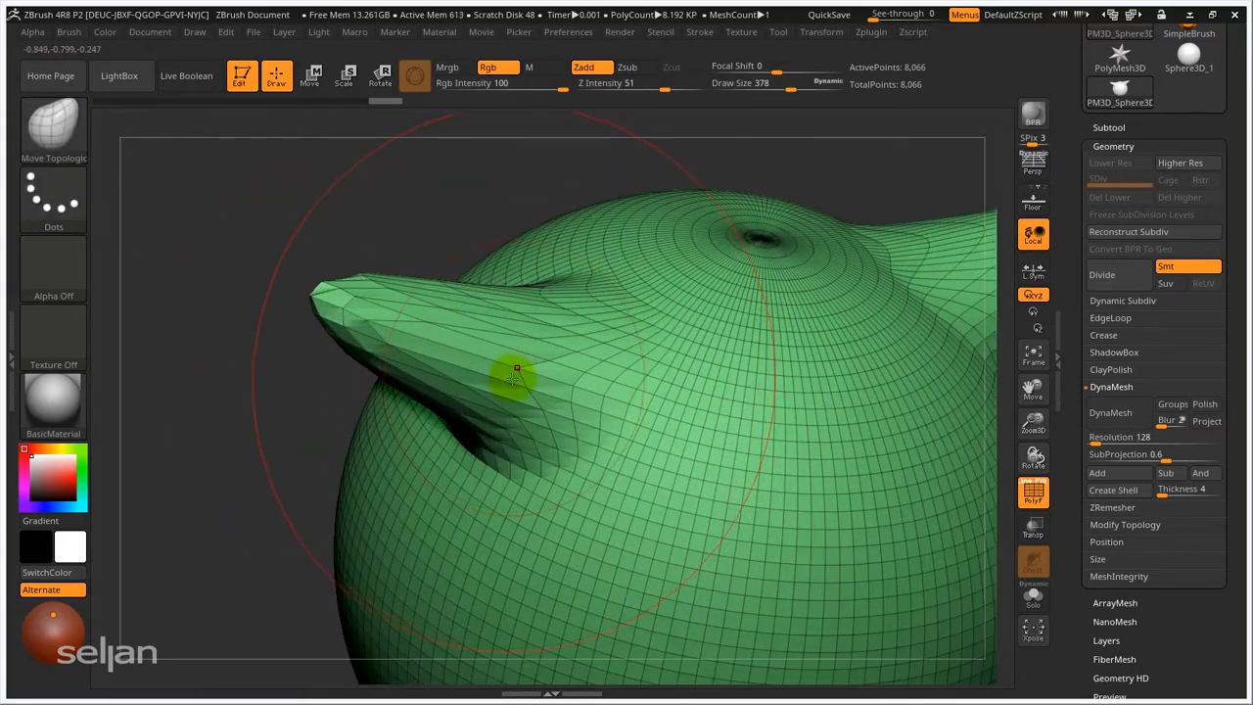
key(s)
drag(516, 377, 476, 373)
right_drag(476, 373, 477, 362)
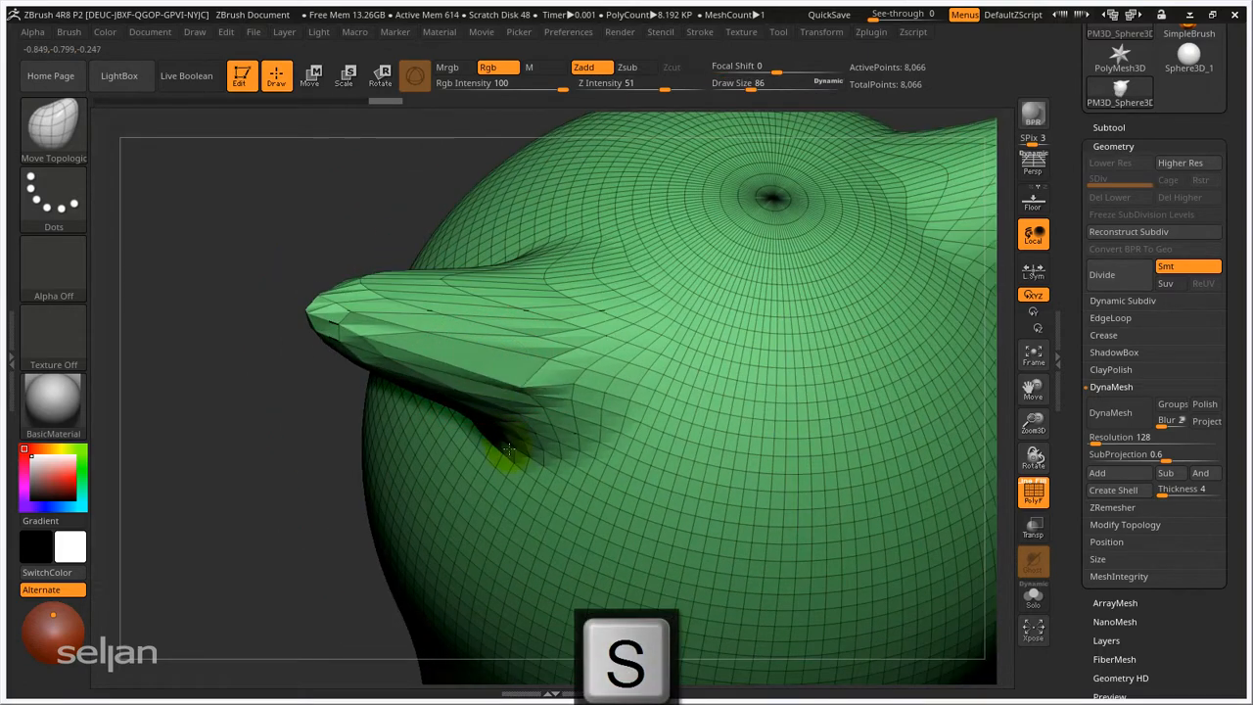
right_drag(524, 425, 497, 423)
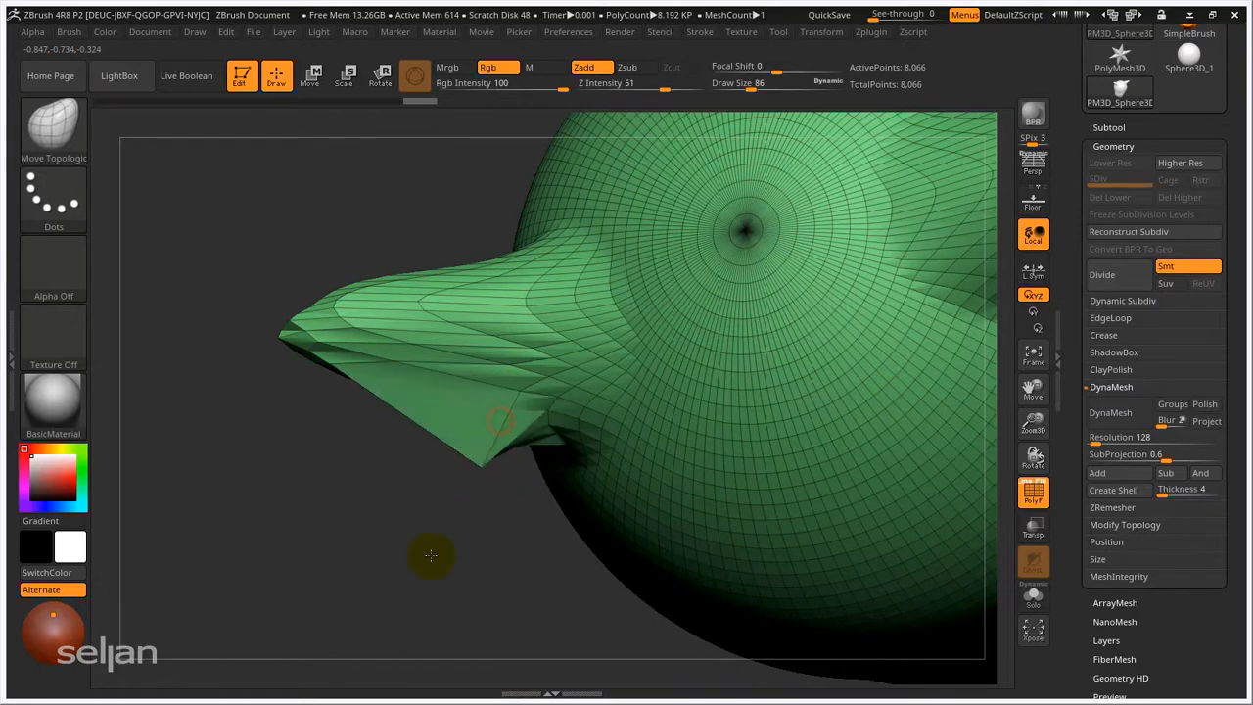
drag(694, 425, 653, 464)
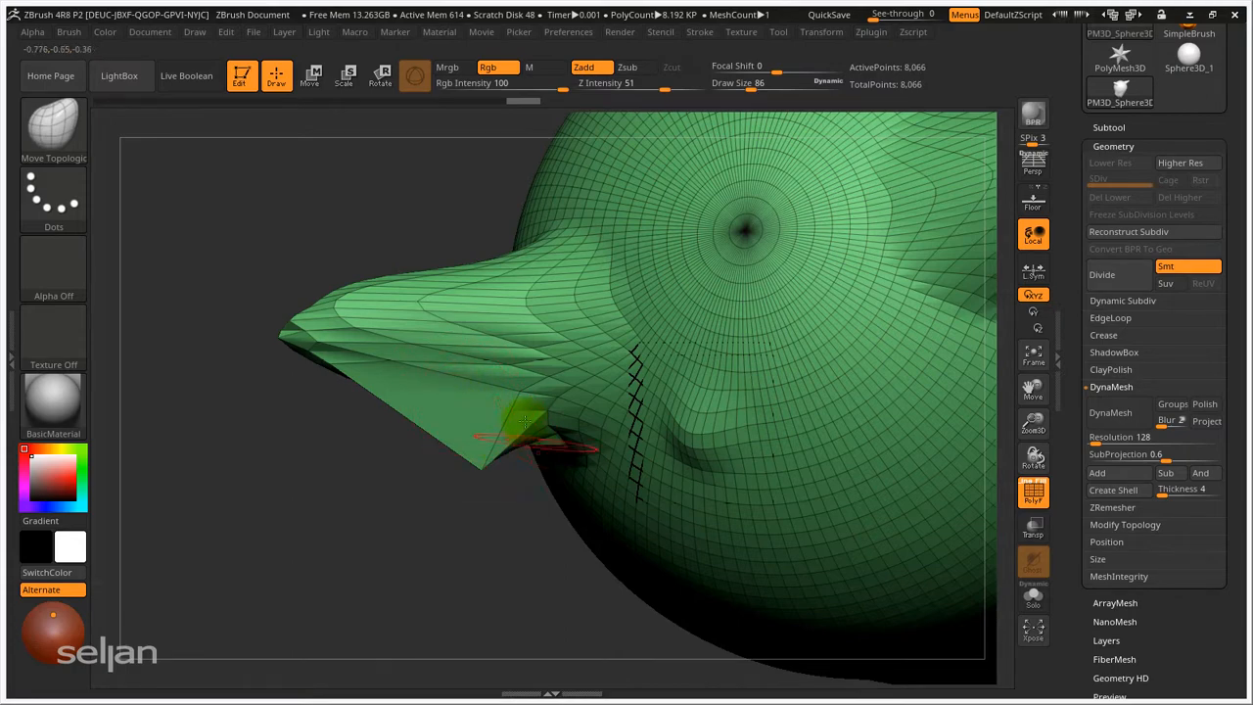
- Convert the stretched model to a DynaMesh at resolution 128
mouse_move(533, 427)
right_down()
mouse_move(593, 366)
mouse_move(467, 358)
mouse_move(511, 438)
mouse_move(498, 425)
right_up()
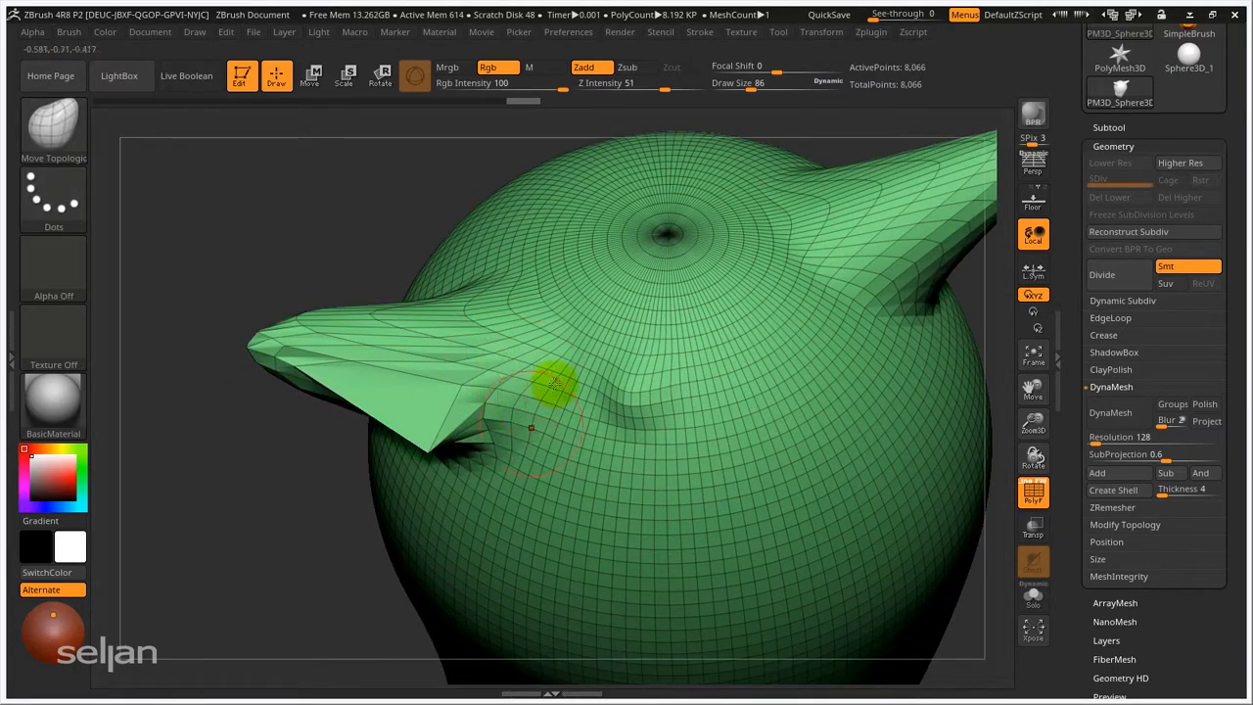
mouse_move(551, 381)
right_down()
mouse_move(555, 355)
mouse_move(637, 372)
mouse_move(545, 363)
right_up()
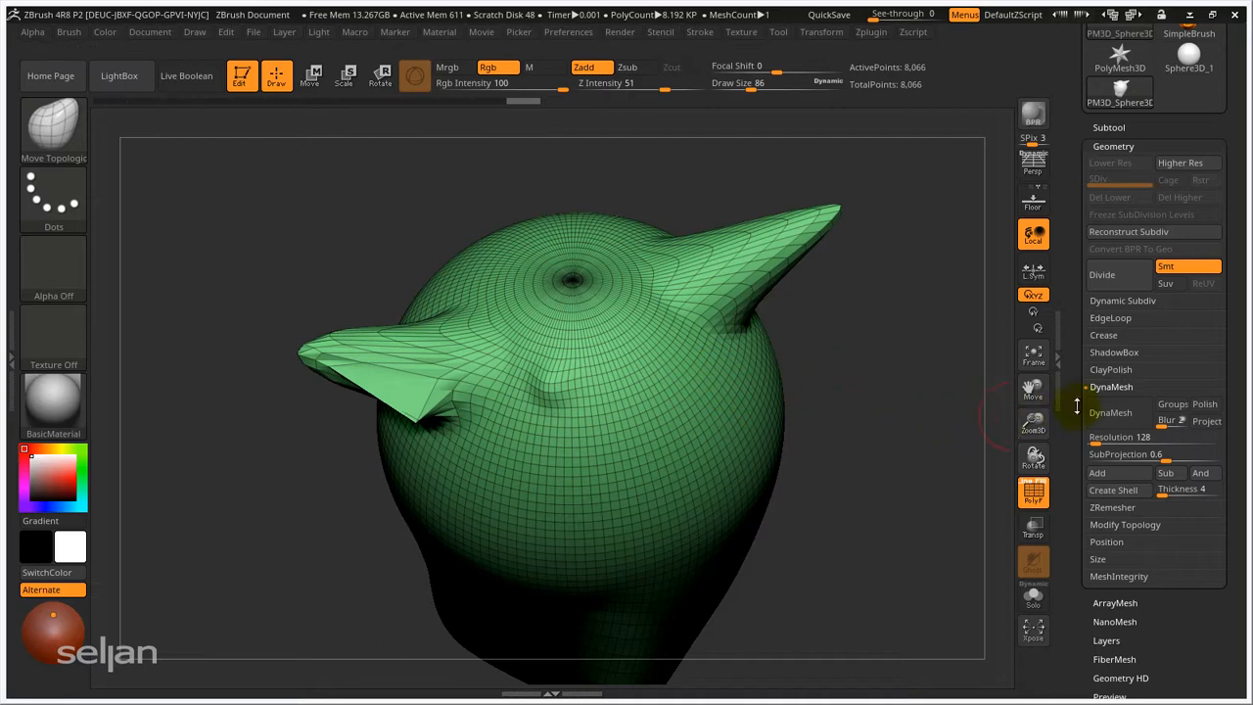
right_drag(784, 427, 519, 409)
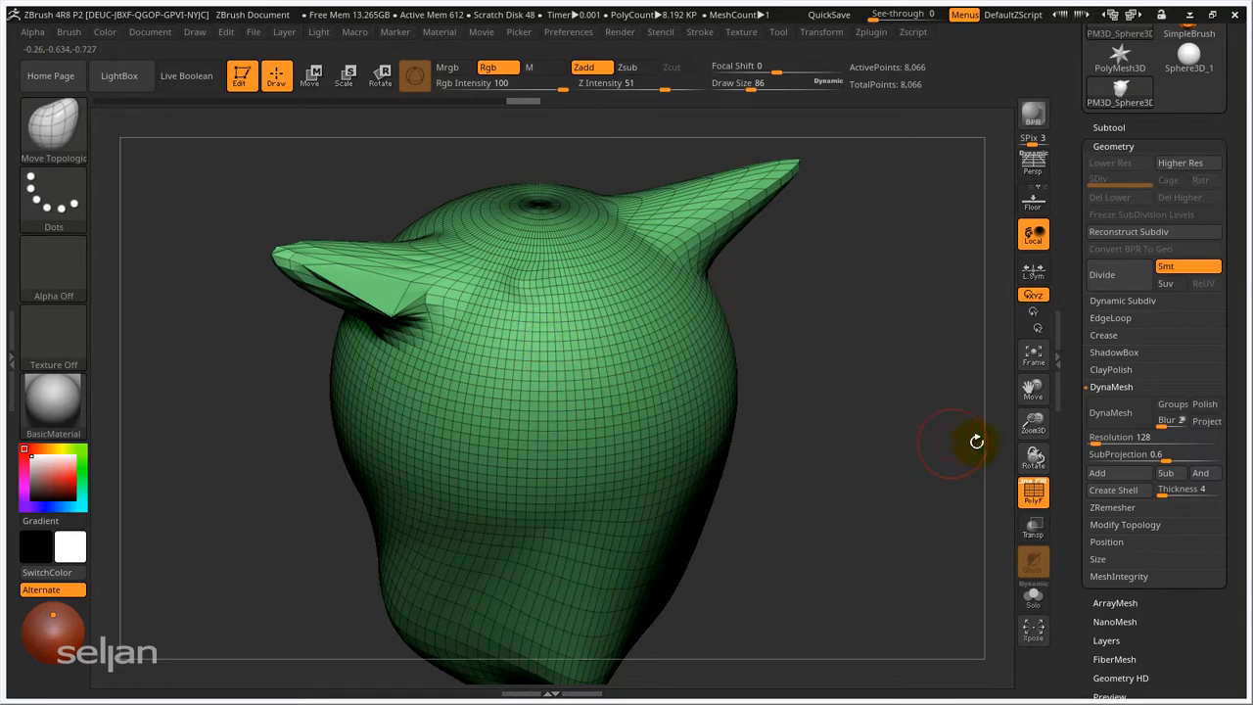
click(1111, 414)
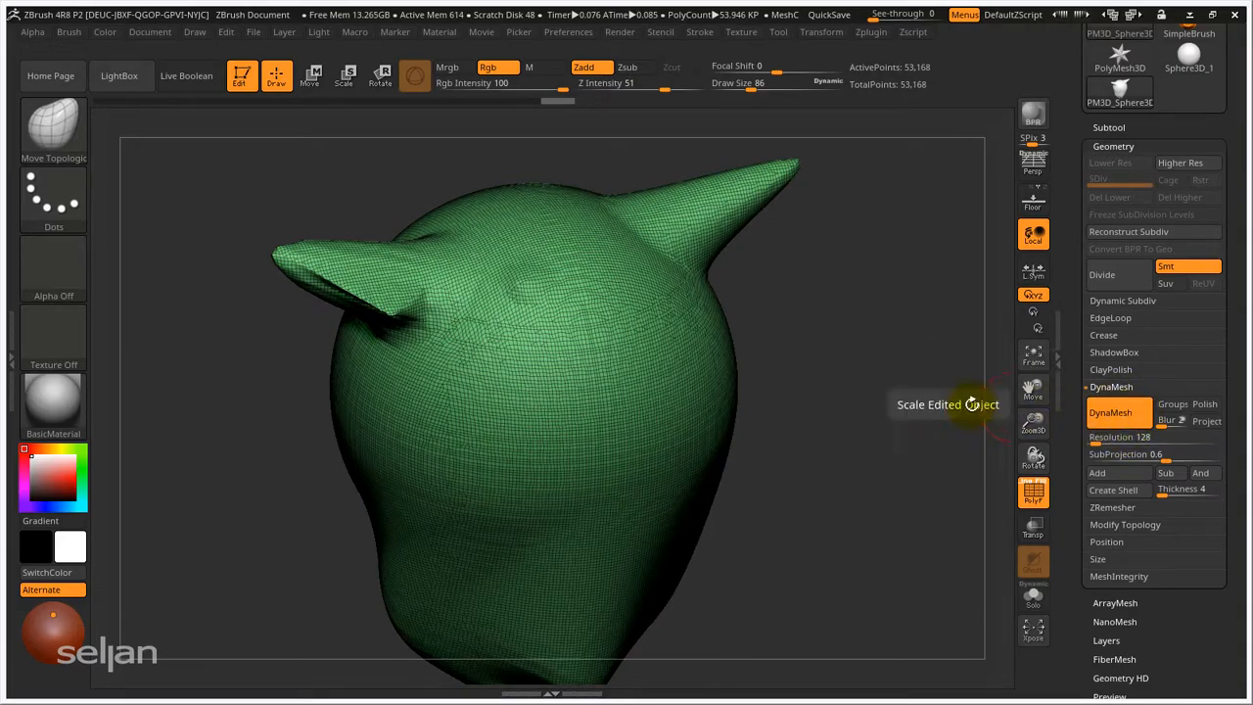
- Set the Draw Size to 318 and stretch the left horn outward into a long spike with the Move Topological brush
mouse_move(408, 372)
ctrl+right_down()
mouse_move(462, 368)
mouse_move(475, 481)
mouse_move(498, 405)
mouse_move(545, 375)
mouse_move(470, 476)
mouse_move(498, 453)
mouse_move(498, 401)
ctrl+right_up()
mouse_move(673, 384)
right_down()
mouse_move(558, 398)
mouse_move(649, 385)
mouse_move(564, 382)
mouse_move(643, 394)
right_up()
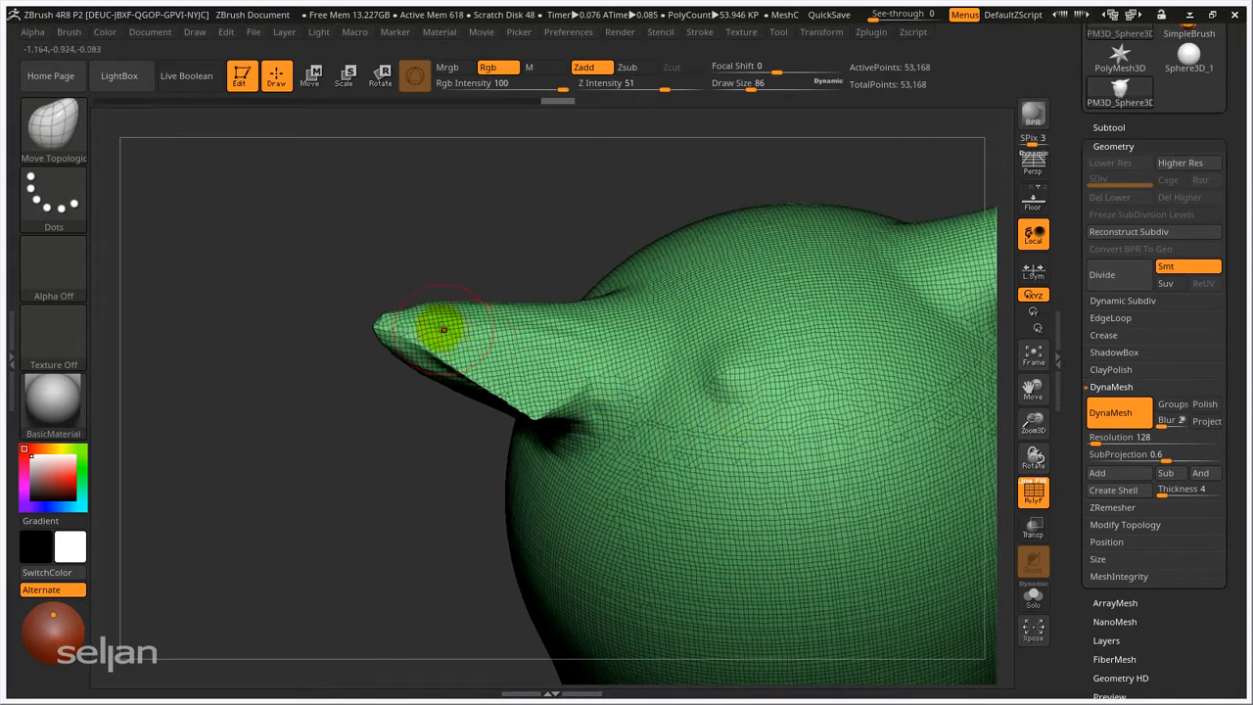
key(s)
mouse_move(494, 330)
mouse_down()
mouse_move(523, 333)
mouse_move(507, 356)
mouse_up()
right_drag(506, 356, 431, 340)
mouse_move(404, 341)
mouse_down()
mouse_move(341, 352)
mouse_move(336, 335)
mouse_move(204, 331)
mouse_move(302, 331)
mouse_up()
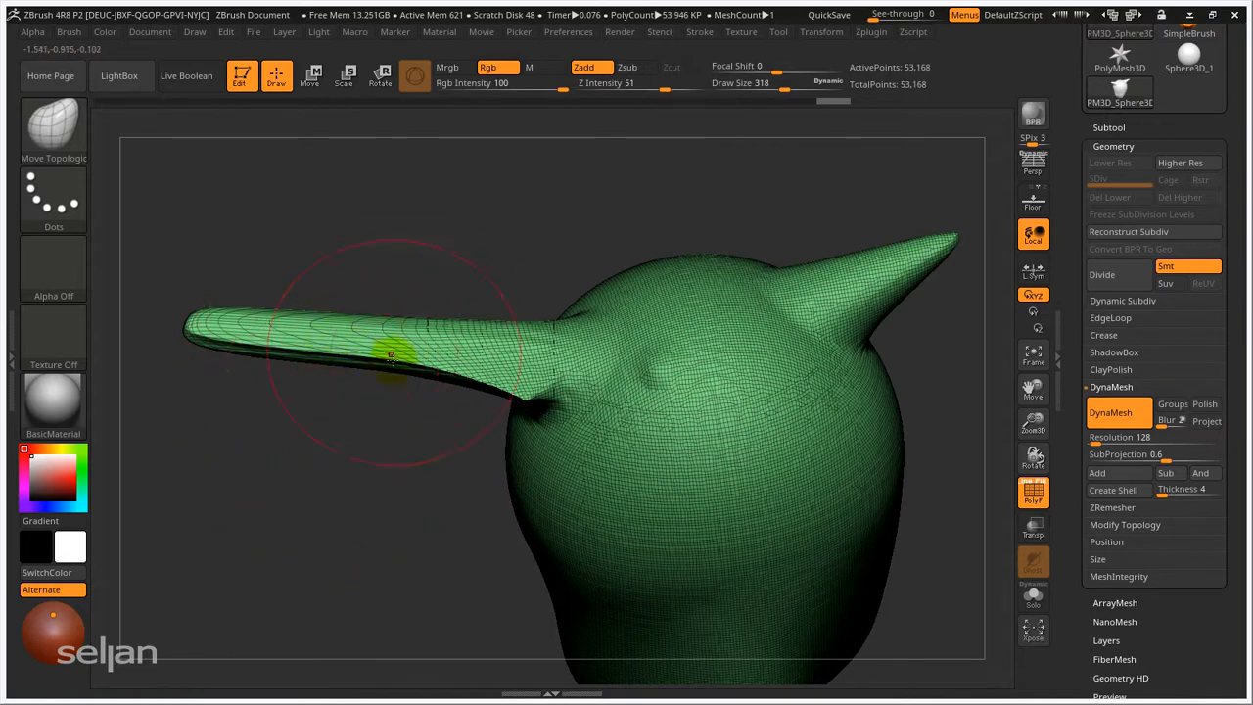
drag(429, 474, 489, 425)
- Remesh the DynaMesh to even out the stretched polygons along the lengthened left horn
key(ctrl)
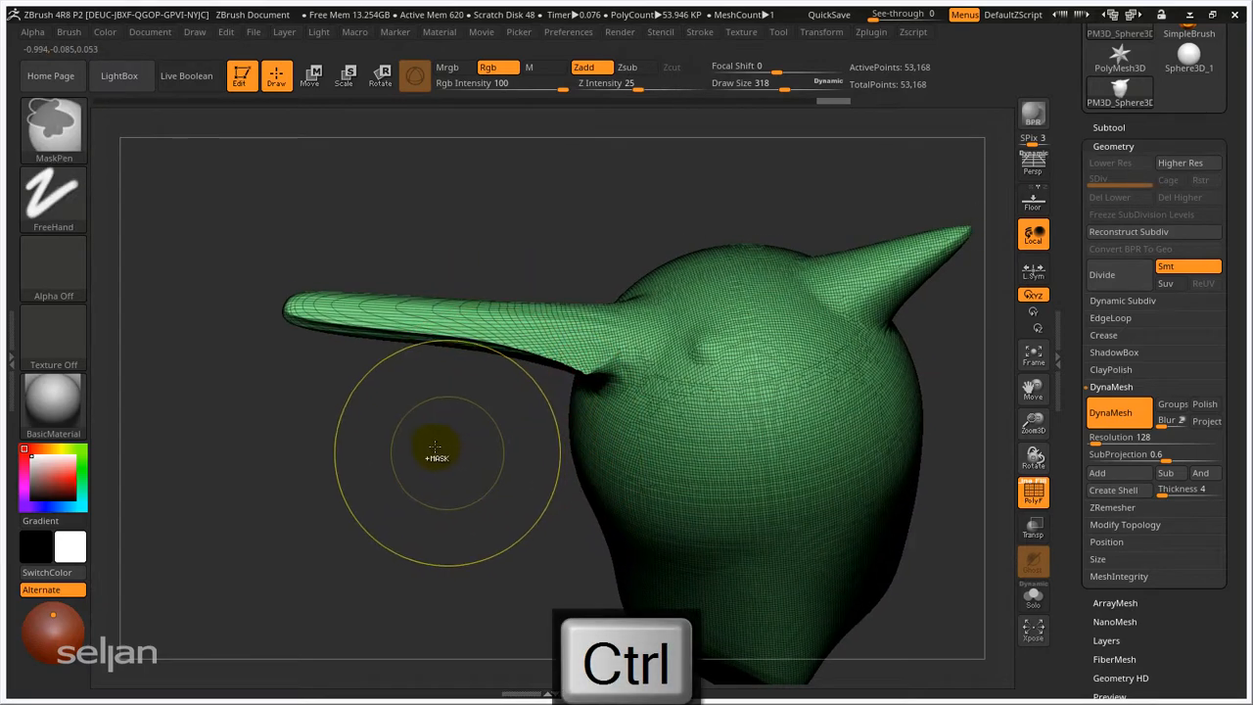
ctrl+drag(335, 409, 455, 471)
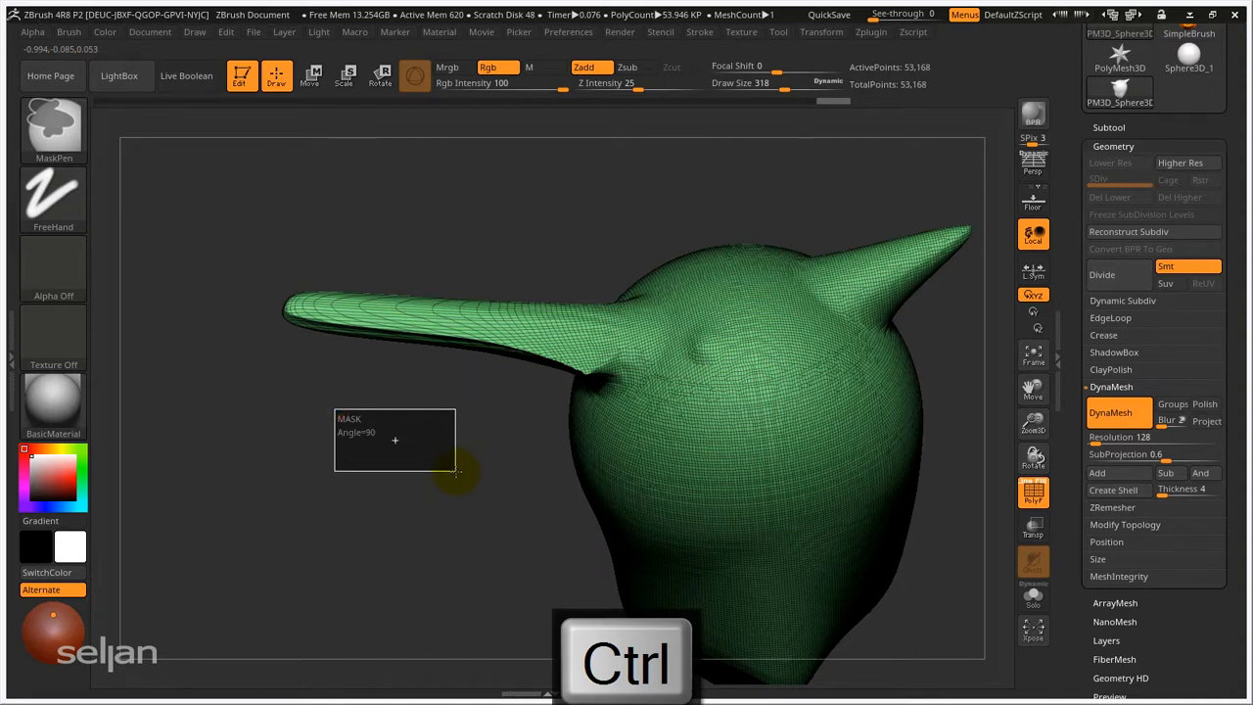
ctrl+drag(455, 470, 458, 474)
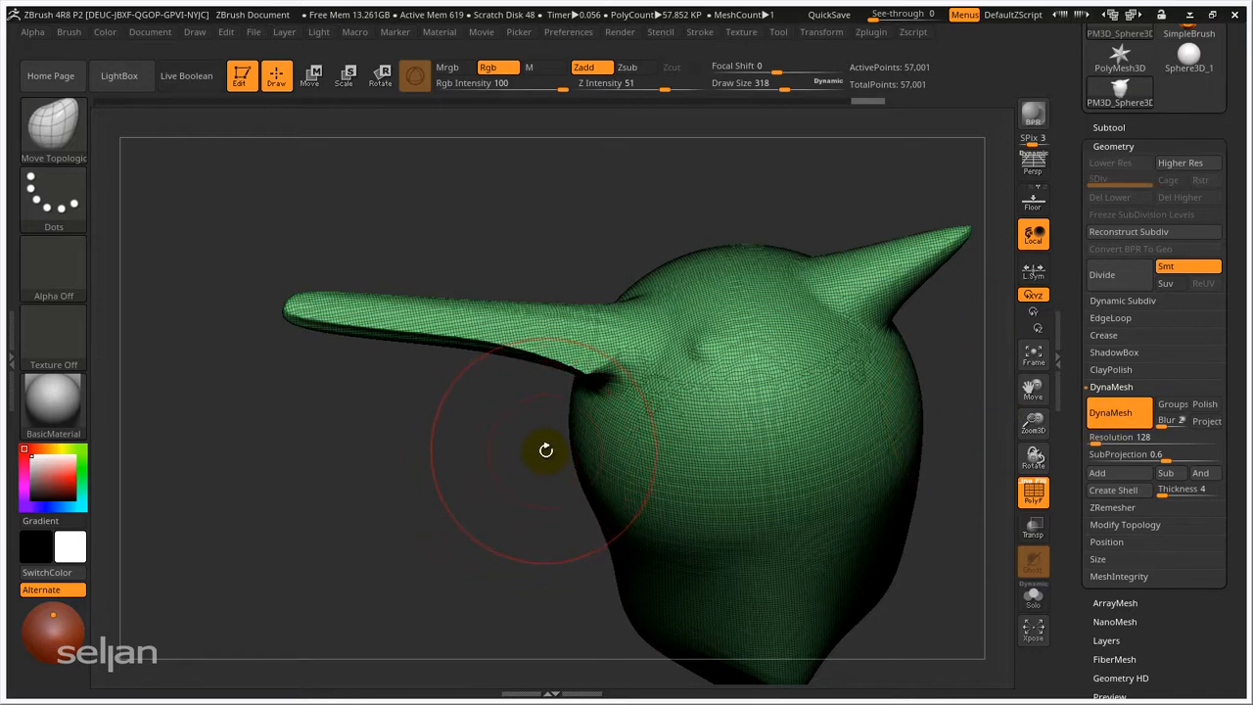
- Paint a round mask on the front of the head and hide the PolyFrame wireframe
key(ctrl)
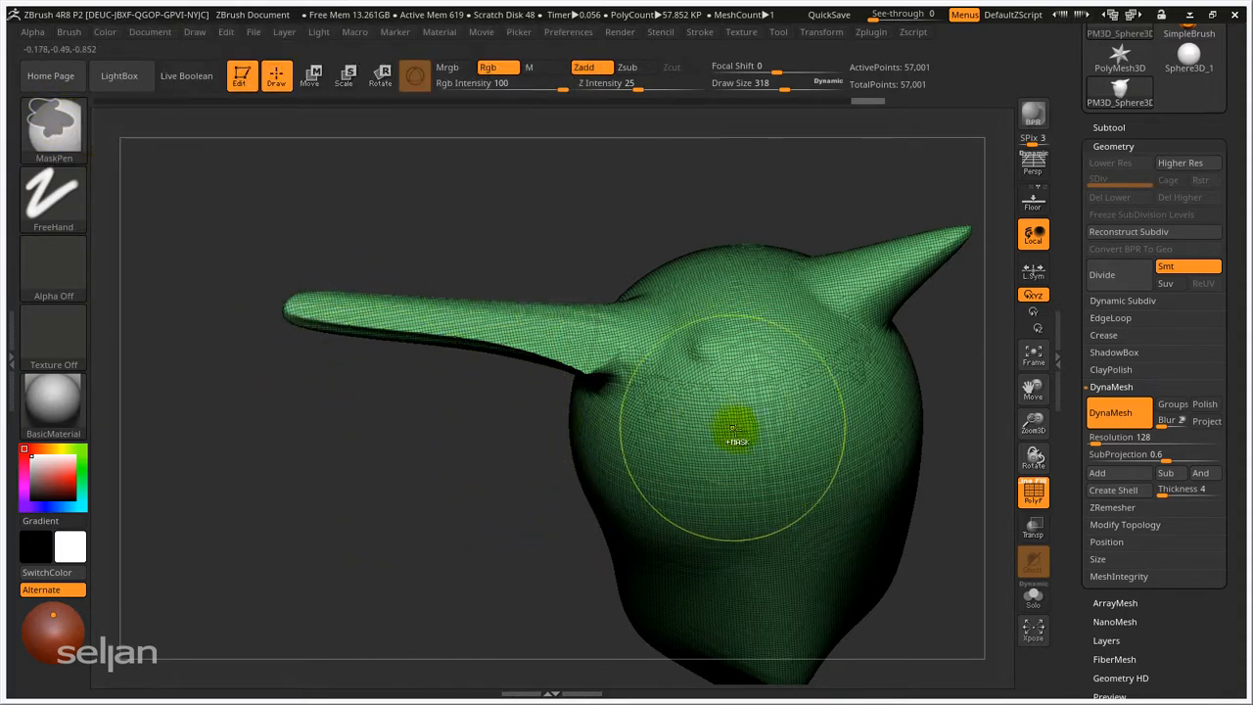
ctrl+drag(734, 434, 711, 447)
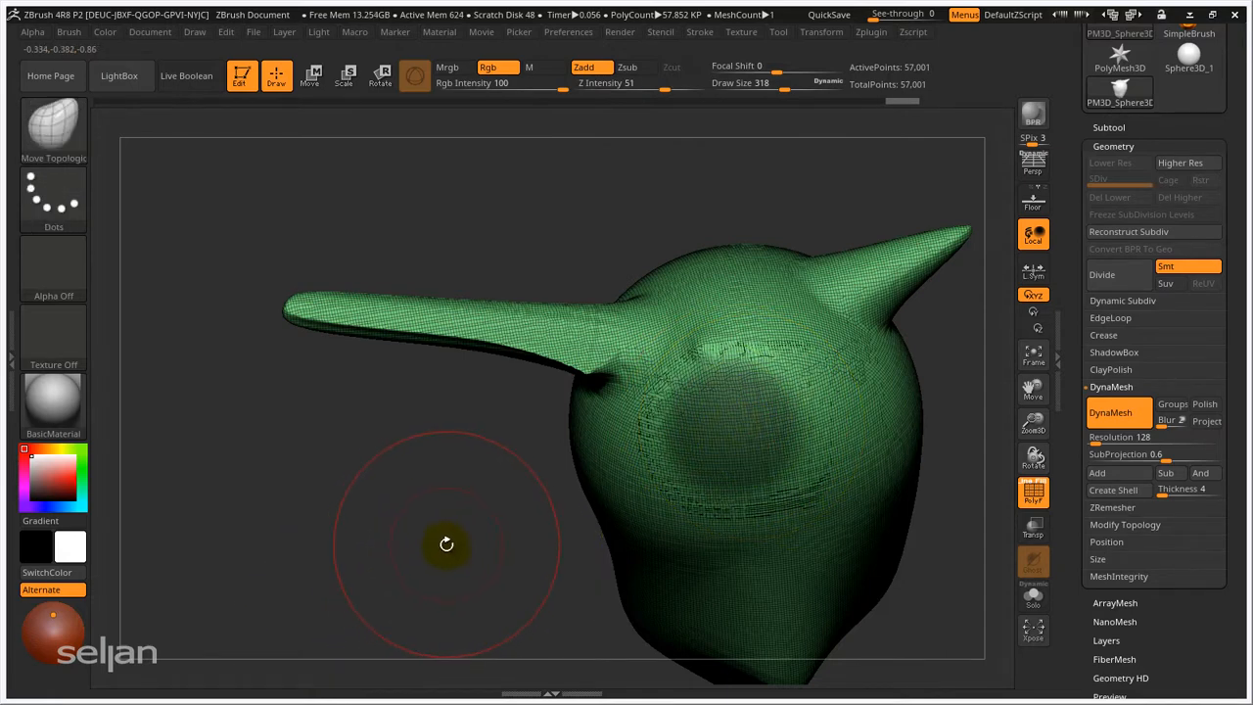
key(shift+f)
drag(662, 453, 437, 511)
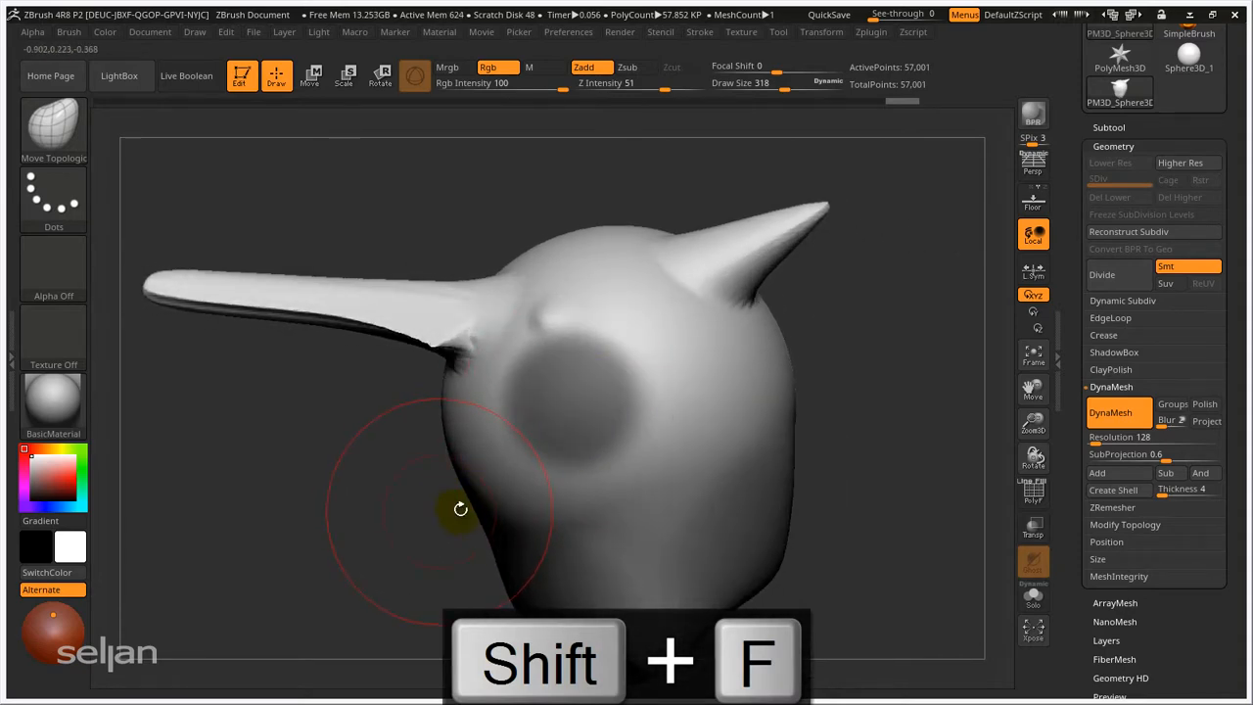
mouse_move(588, 399)
ctrl+mouse_down()
mouse_move(543, 405)
mouse_move(548, 427)
ctrl+mouse_up()
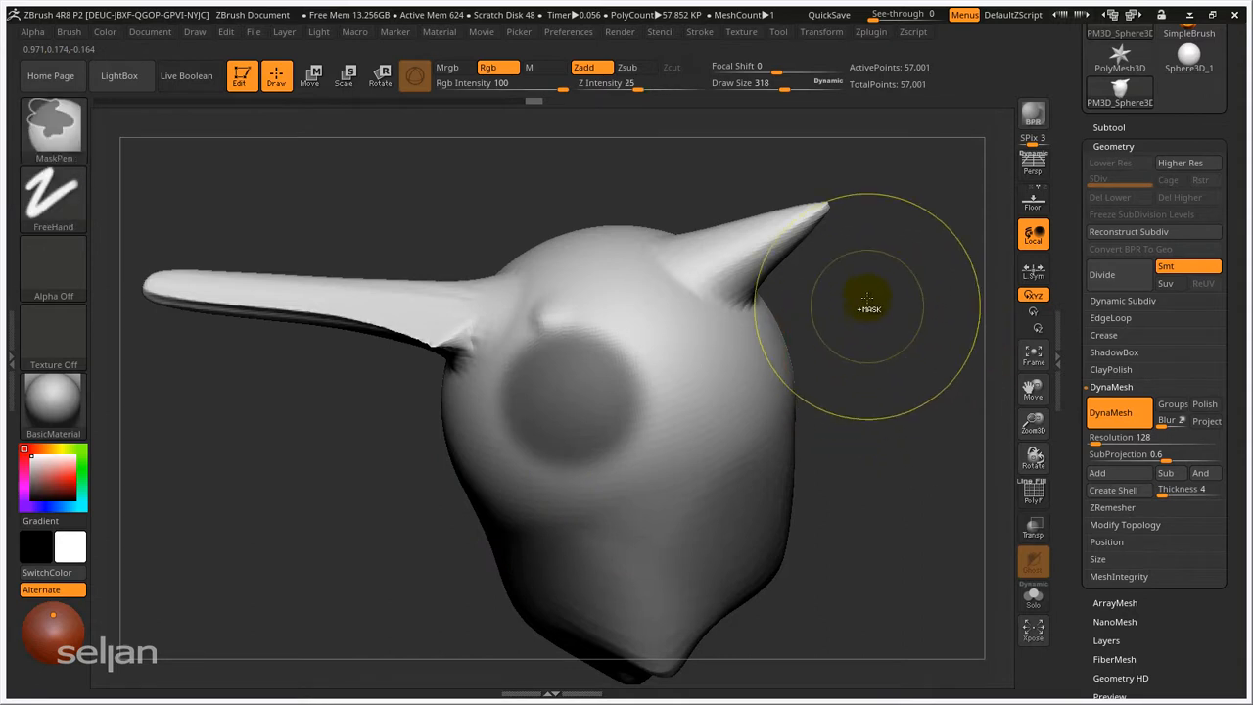
- Clear the round mask from the head and display the PolyFrame wireframe again
ctrl+drag(937, 347, 920, 369)
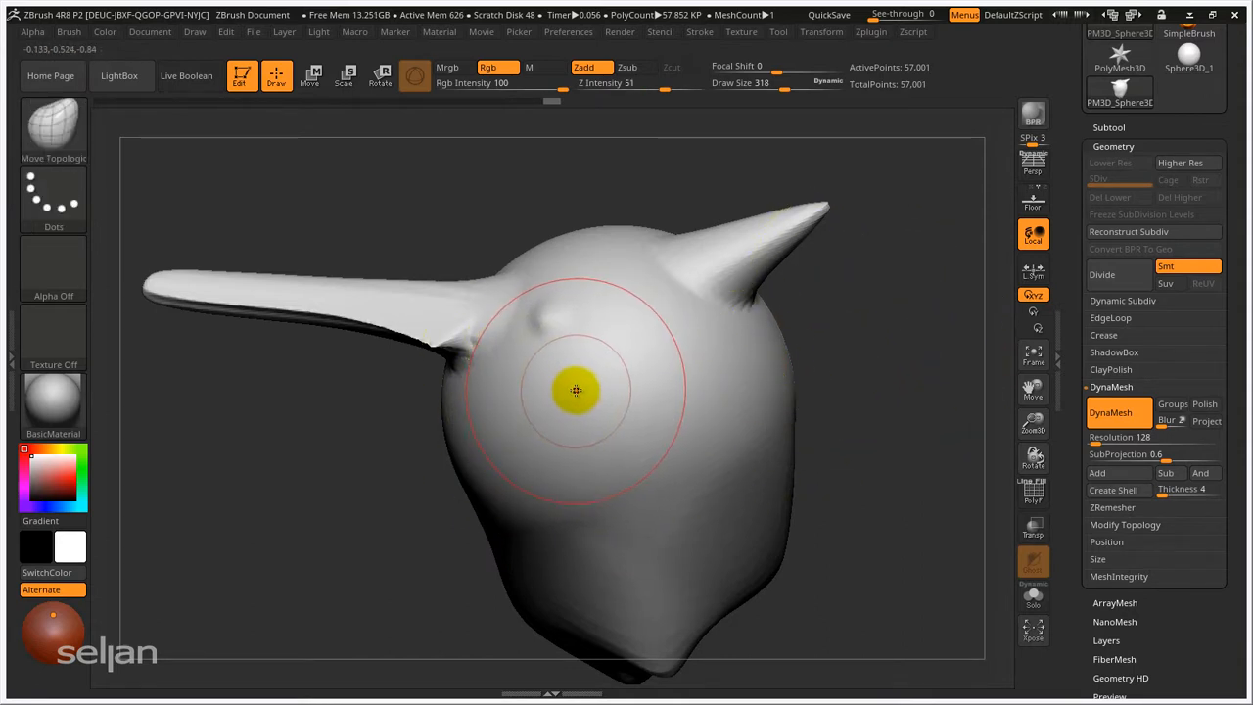
key(shift+f)
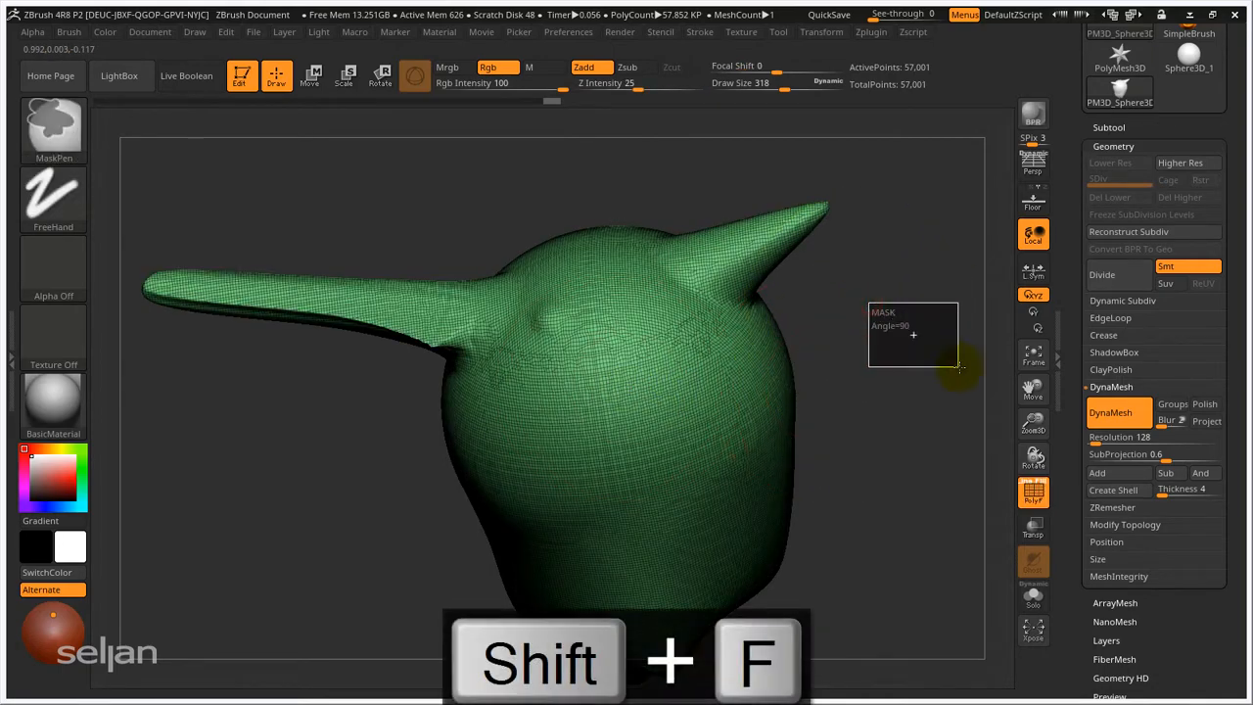
ctrl+right_drag(611, 335, 774, 347)
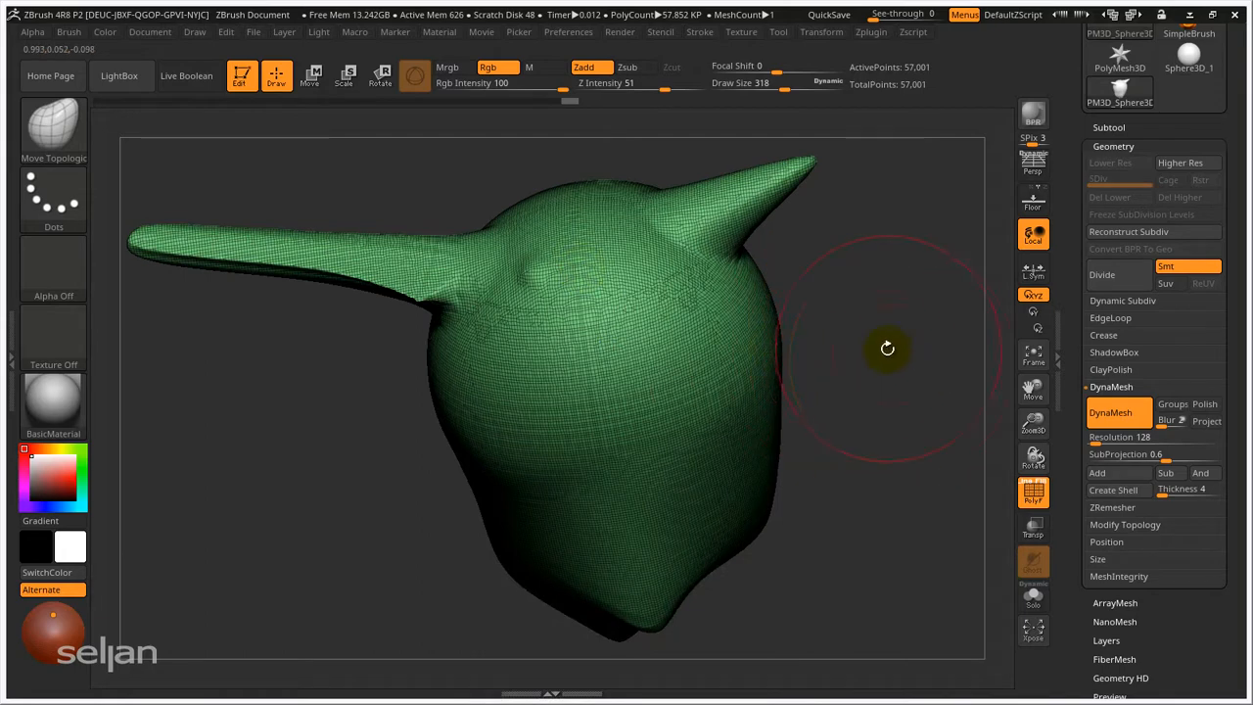
alt+right_drag(619, 403, 643, 455)
- Mask a patch on the front of the head, clear that mask, and remesh the DynaMesh again
ctrl+drag(685, 425, 680, 404)
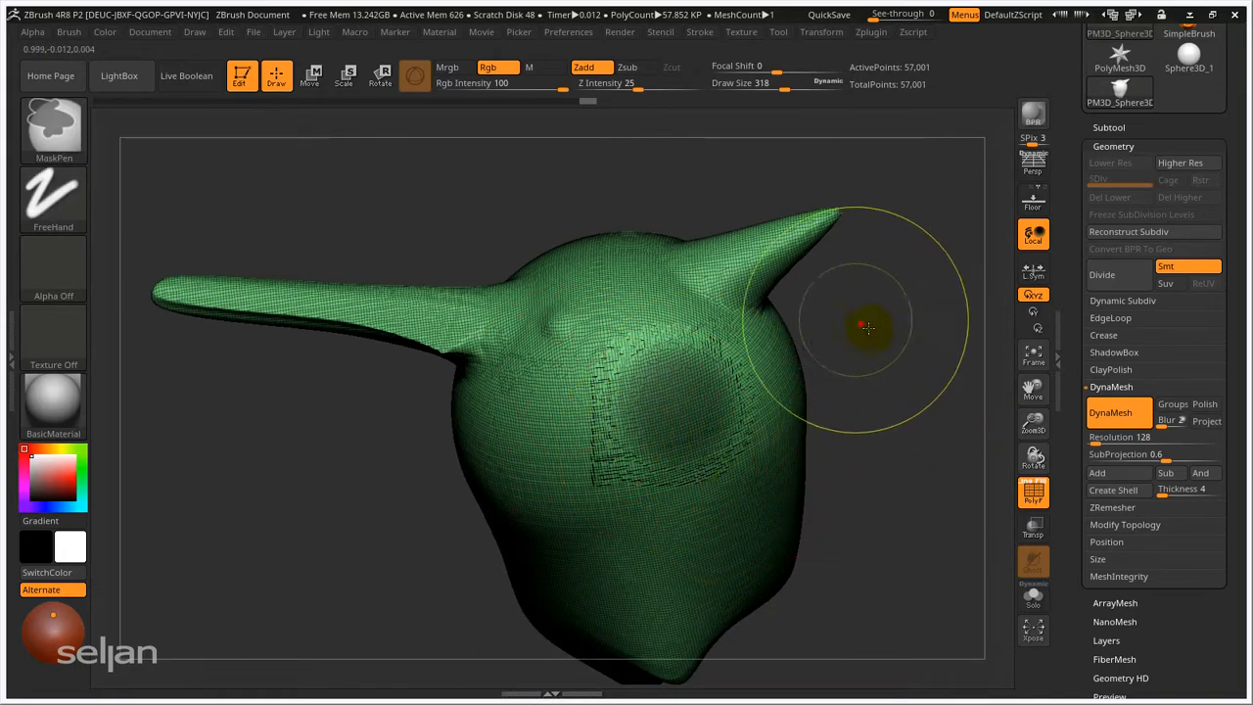
ctrl+drag(868, 322, 833, 302)
drag(923, 350, 859, 268)
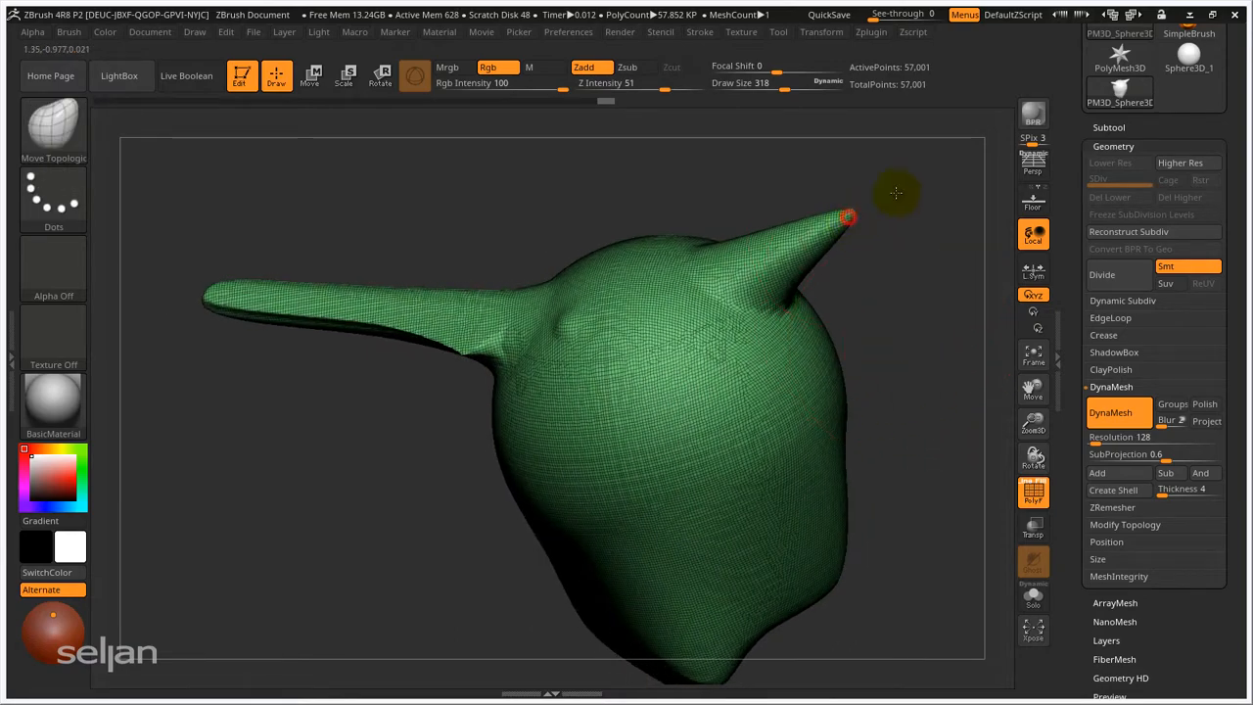
ctrl+click(970, 439)
- Set the DynaMesh resolution to 64 and remesh the model with coarser polygons
drag(914, 372, 675, 291)
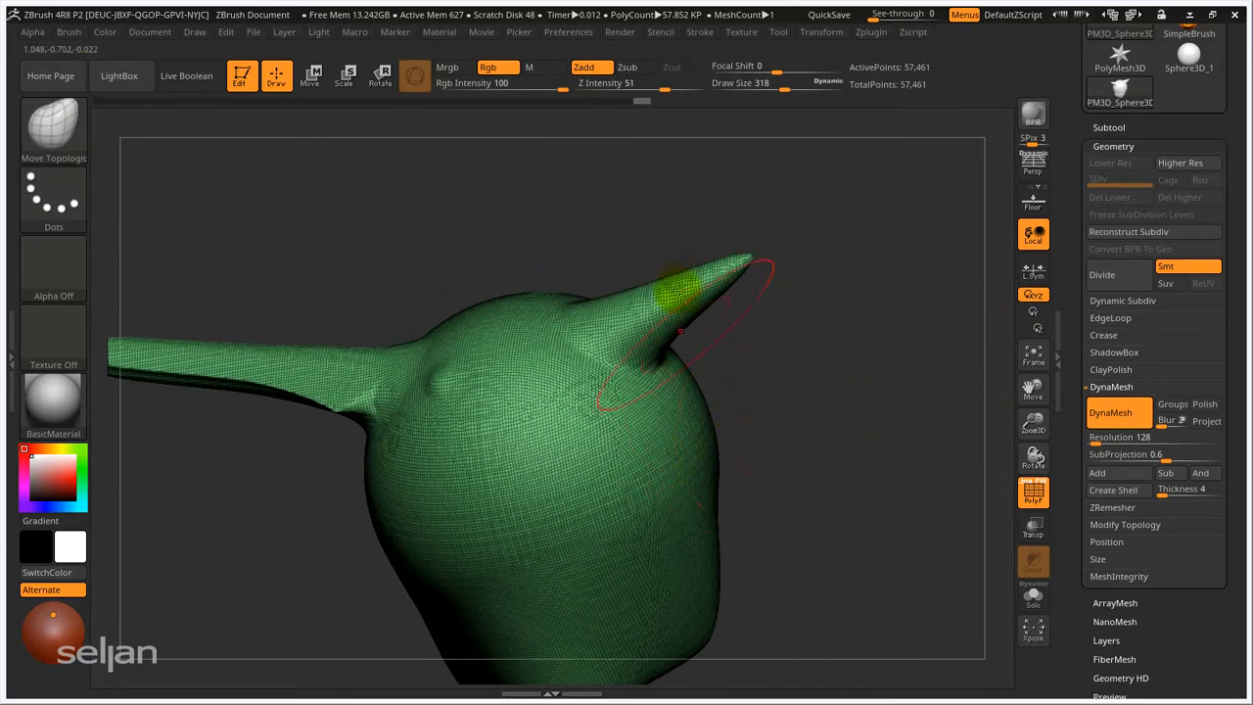
mouse_move(747, 279)
ctrl+right_down()
mouse_move(774, 369)
mouse_move(725, 297)
ctrl+right_up()
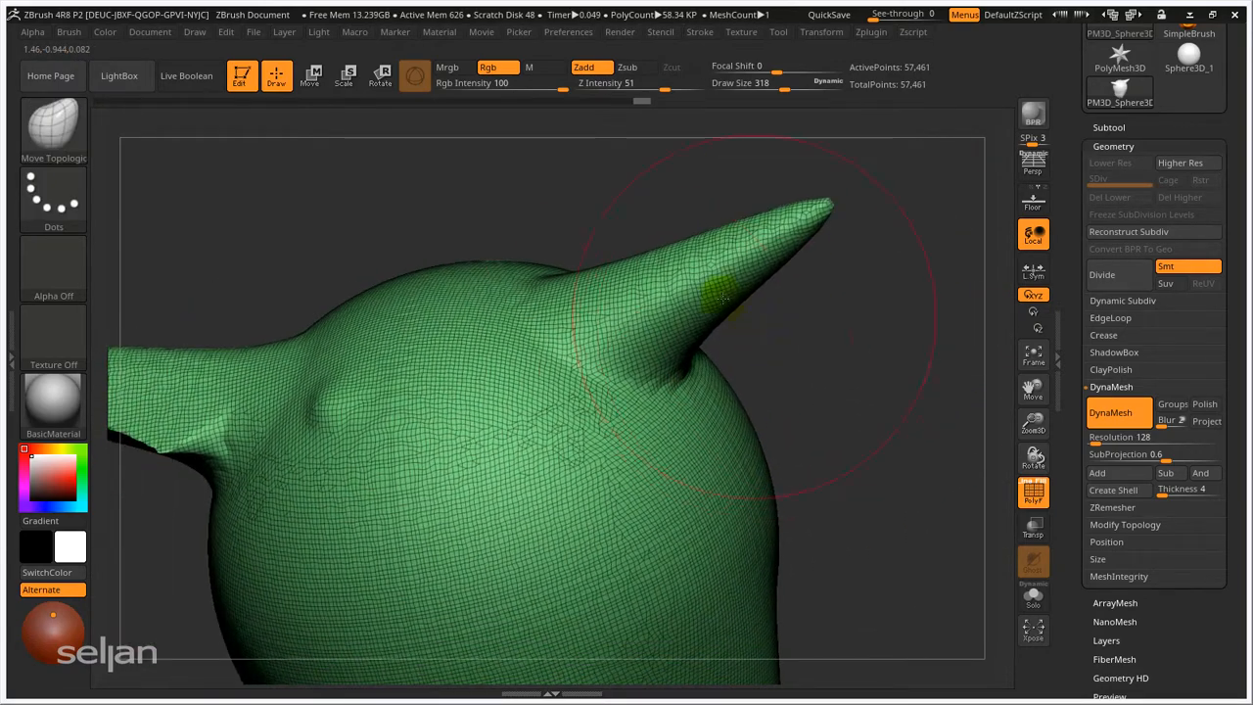
mouse_move(801, 390)
ctrl+right_down()
mouse_move(791, 376)
mouse_move(675, 356)
mouse_move(727, 331)
mouse_move(706, 330)
mouse_move(744, 355)
ctrl+right_up()
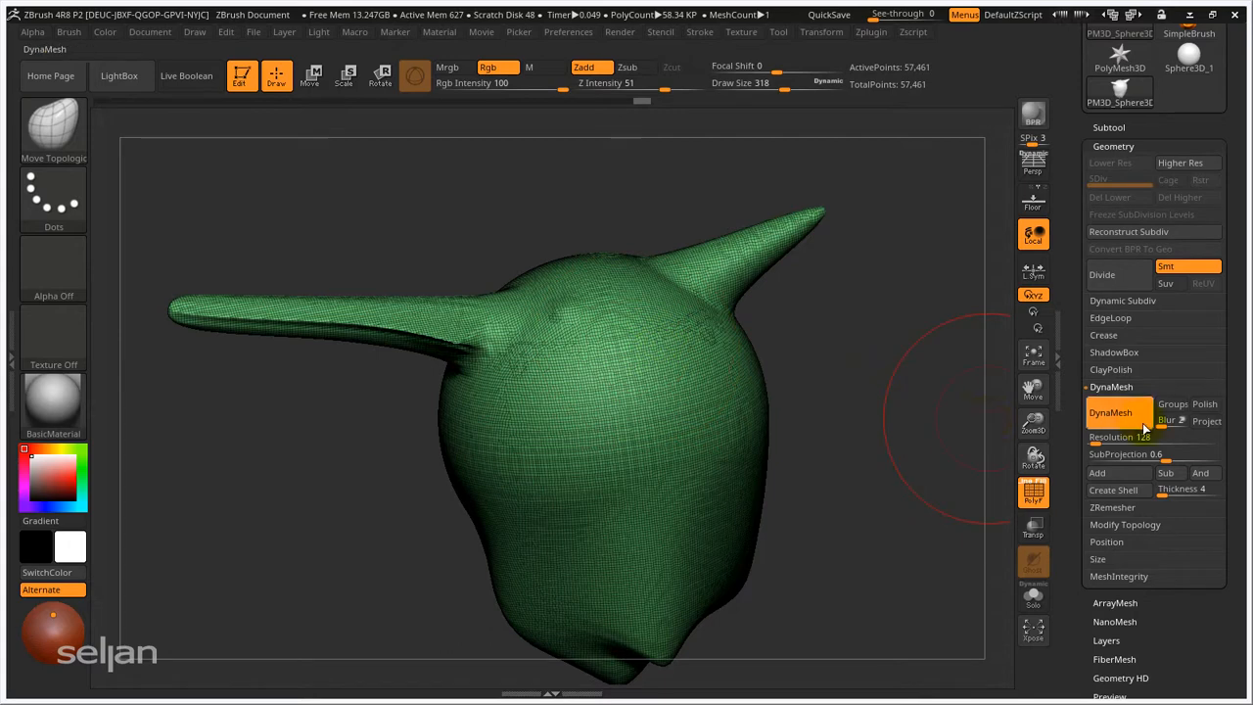
click(1112, 438)
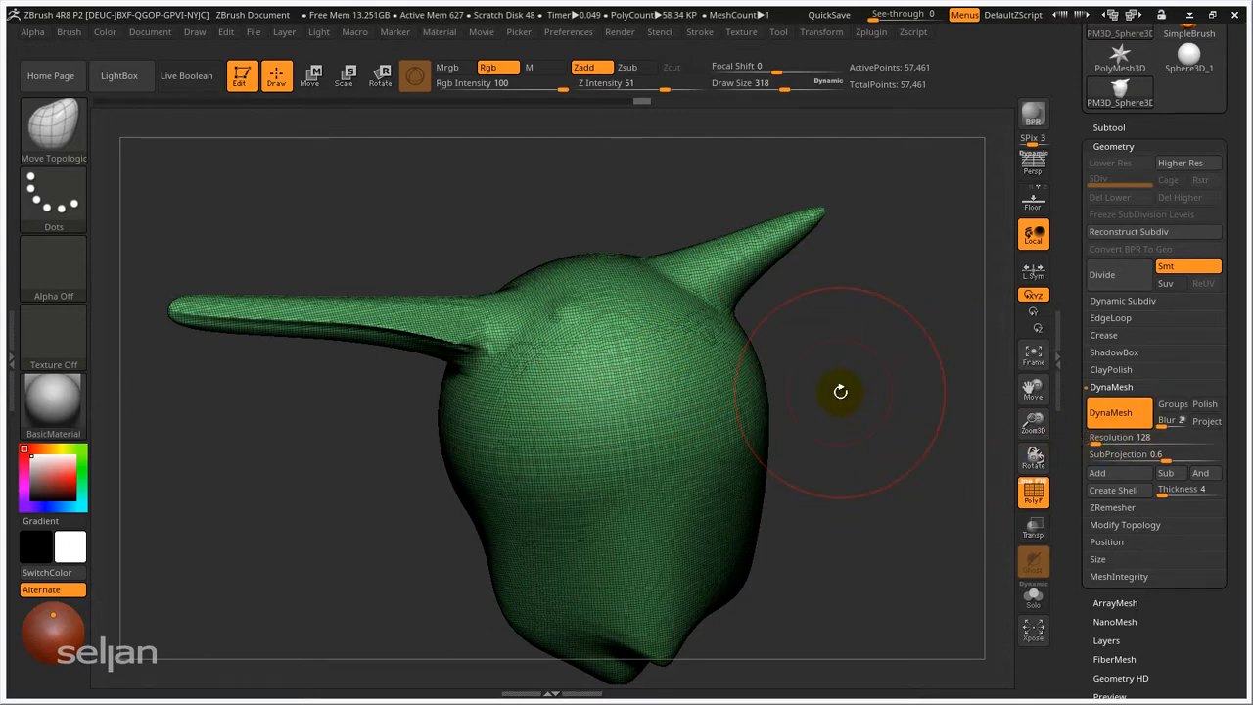
alt+right_drag(752, 365, 789, 352)
click(1095, 443)
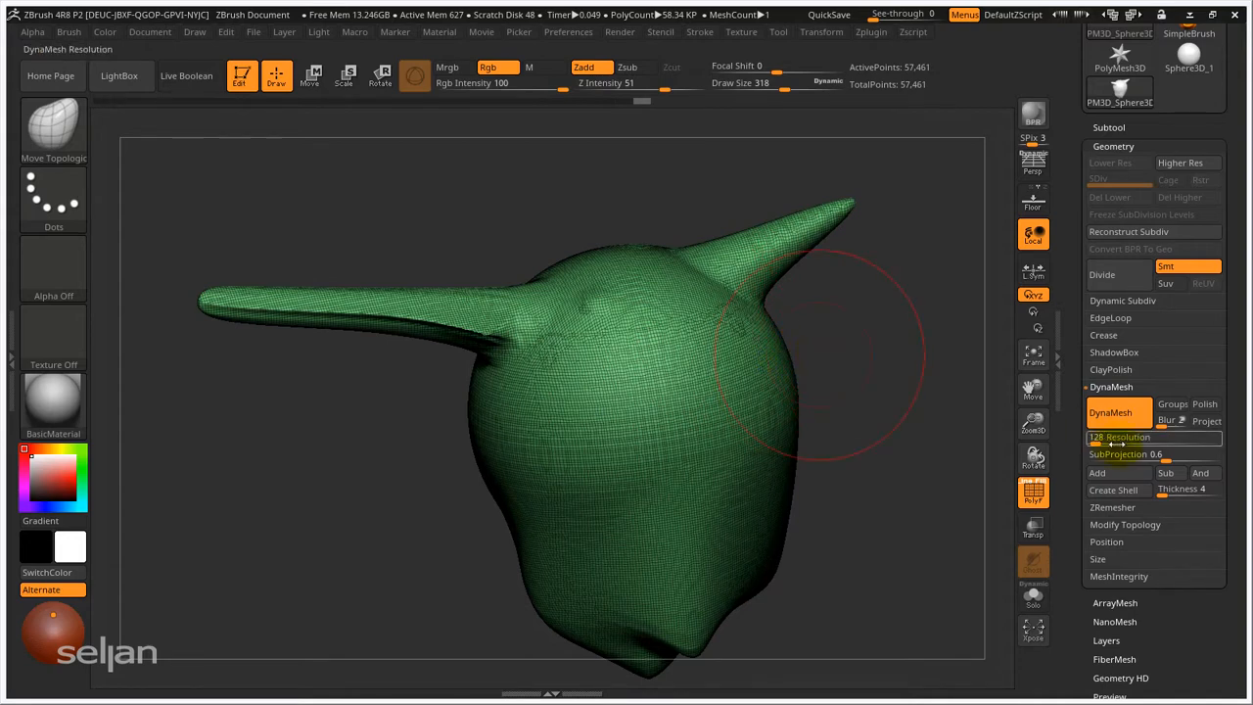
drag(1094, 439, 1098, 442)
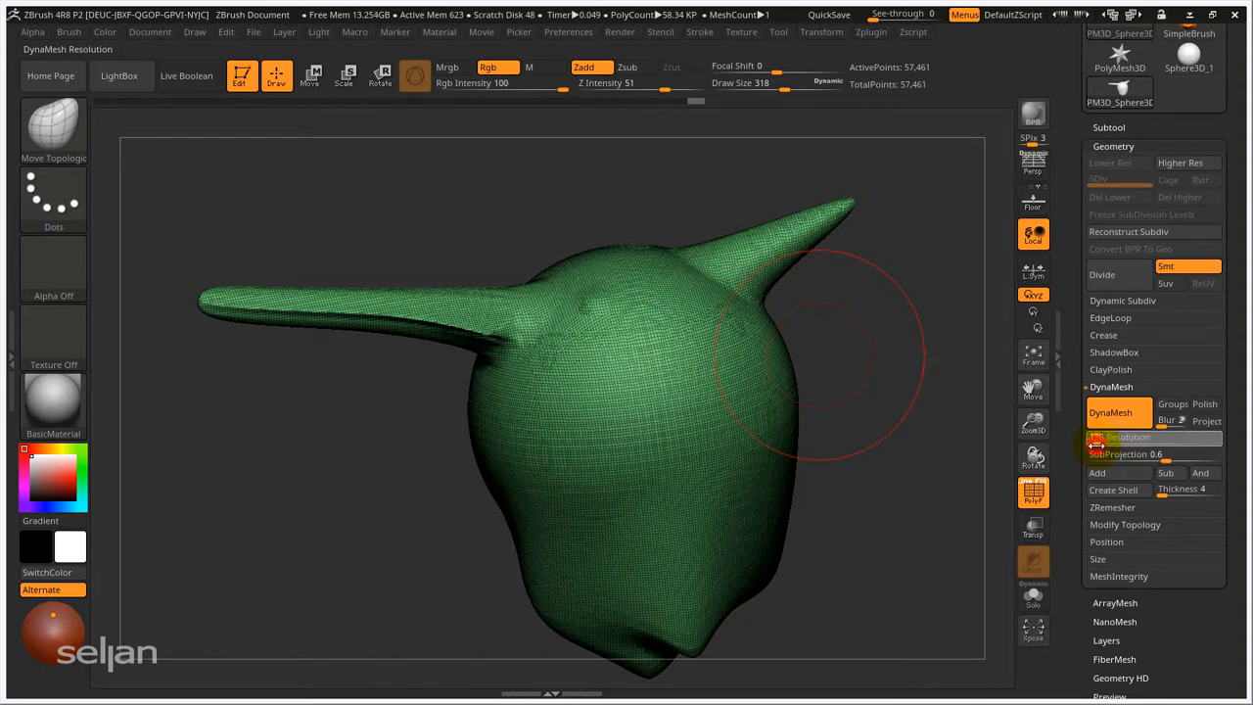
text(64)
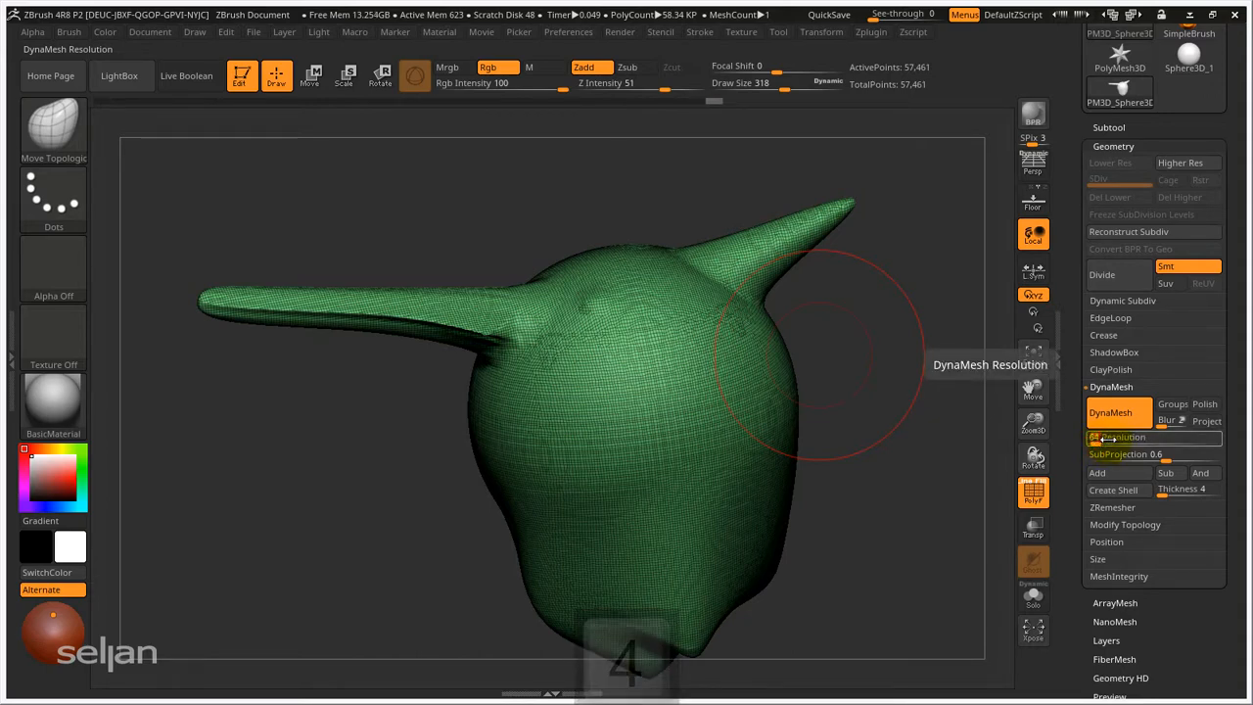
key(Return)
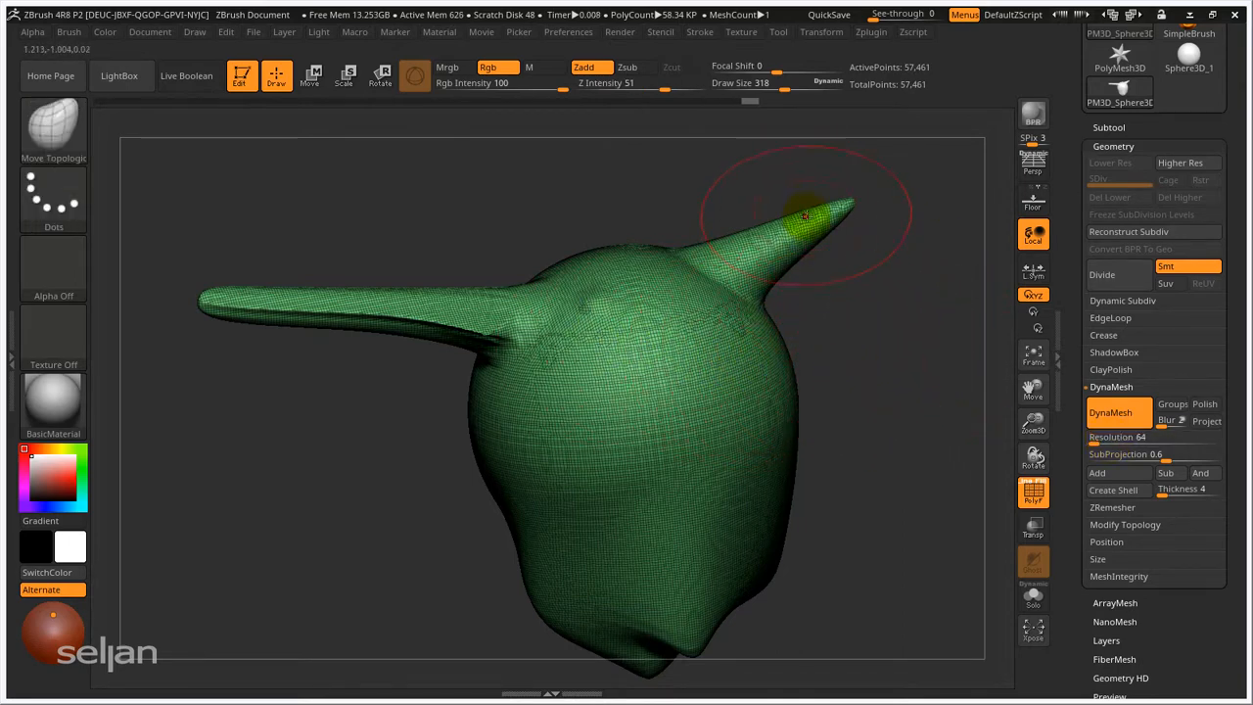
ctrl+drag(890, 298, 984, 398)
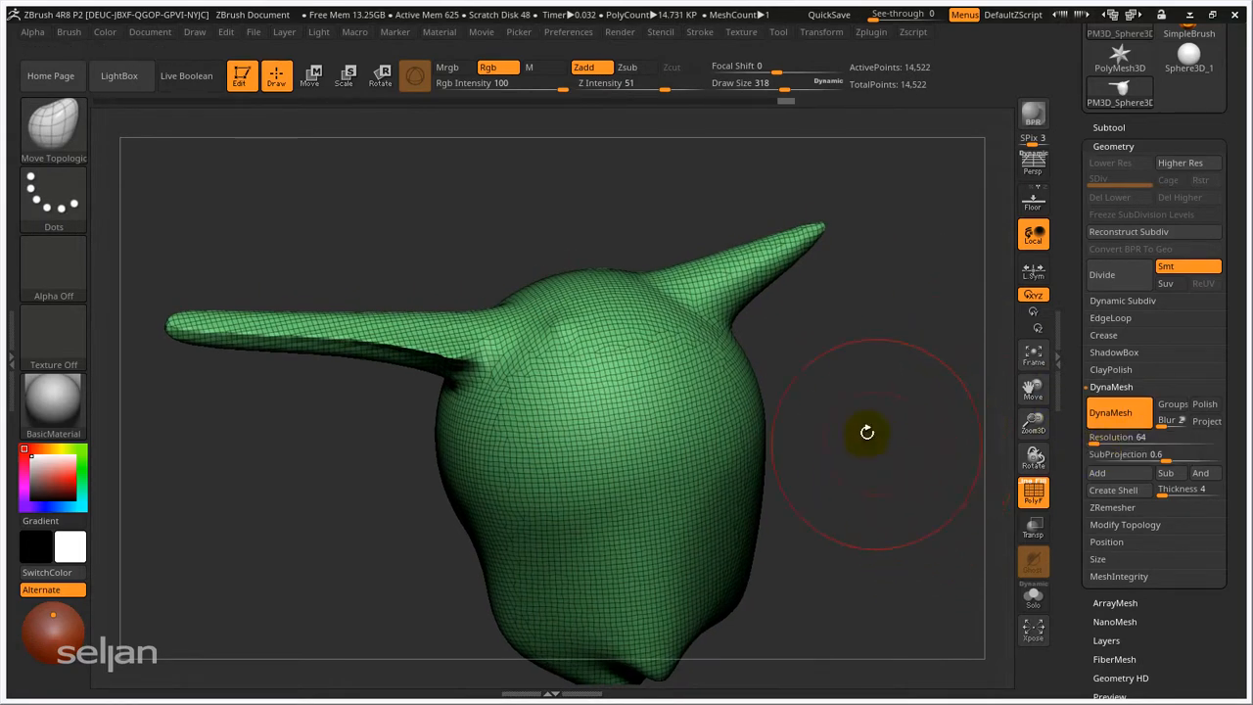
drag(822, 358, 878, 385)
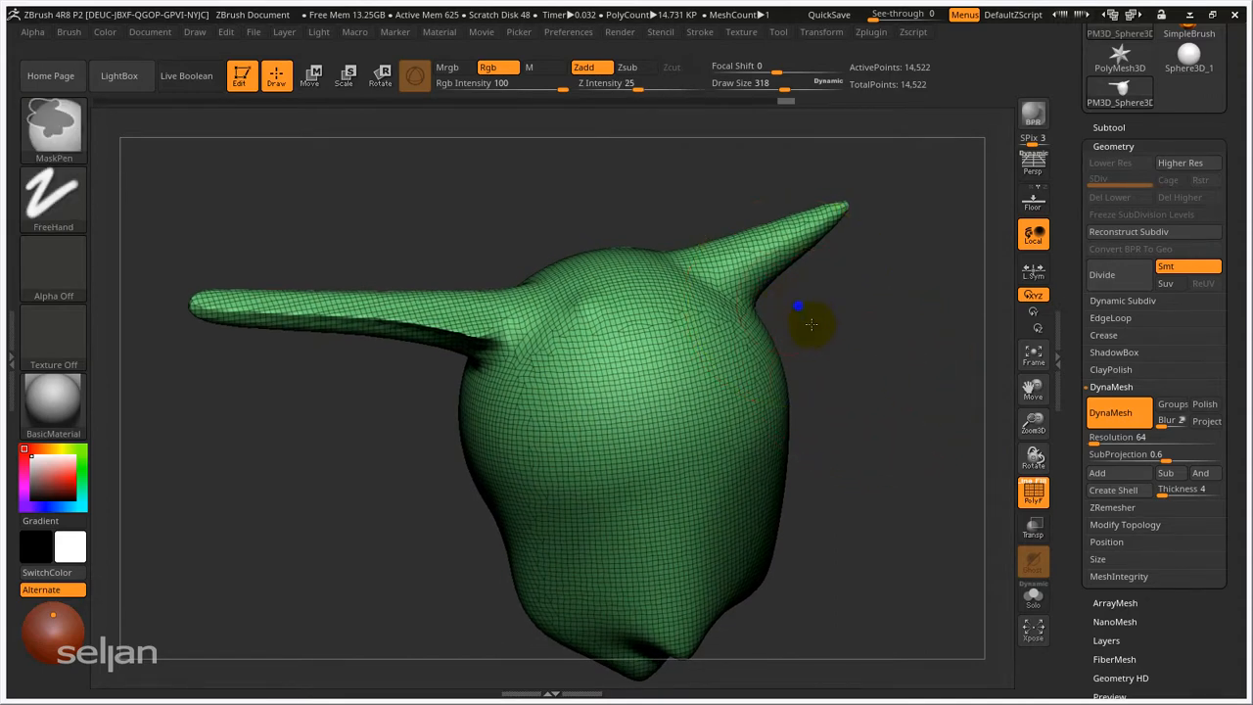
ctrl+right_drag(811, 322, 890, 336)
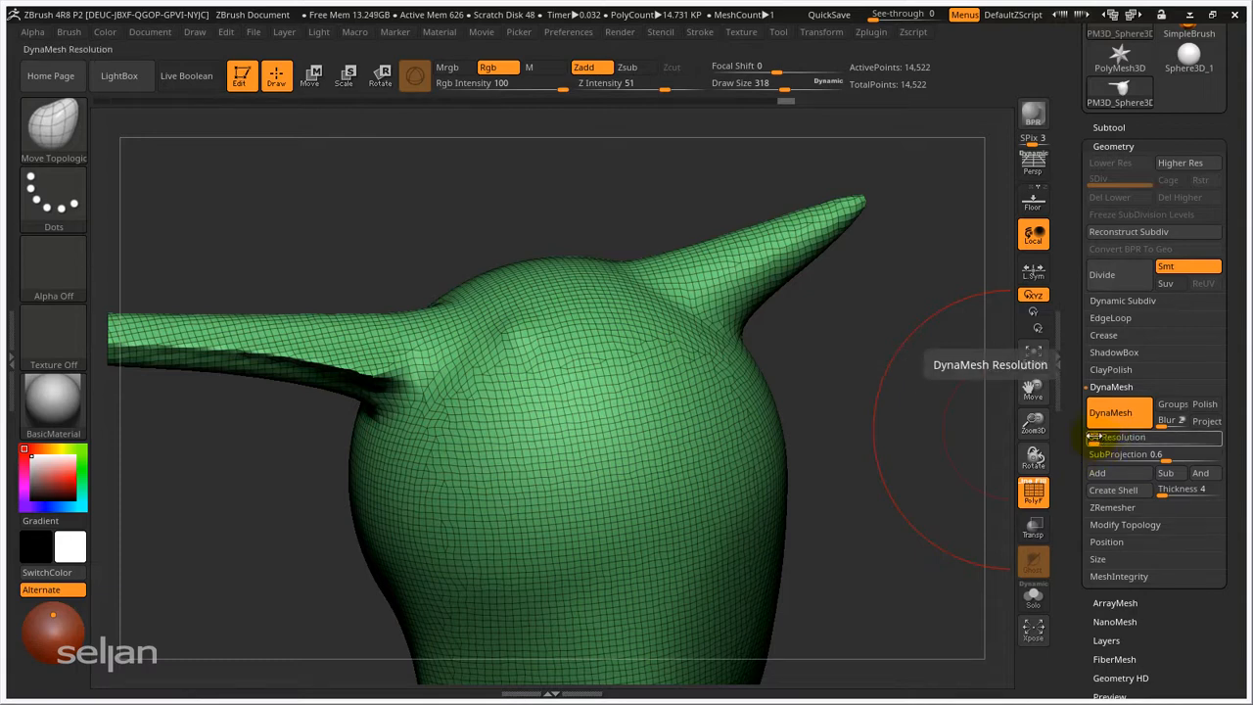
- Set the DynaMesh resolution to 32 and remesh the model with even coarser polygons
key(2)
key(Return)
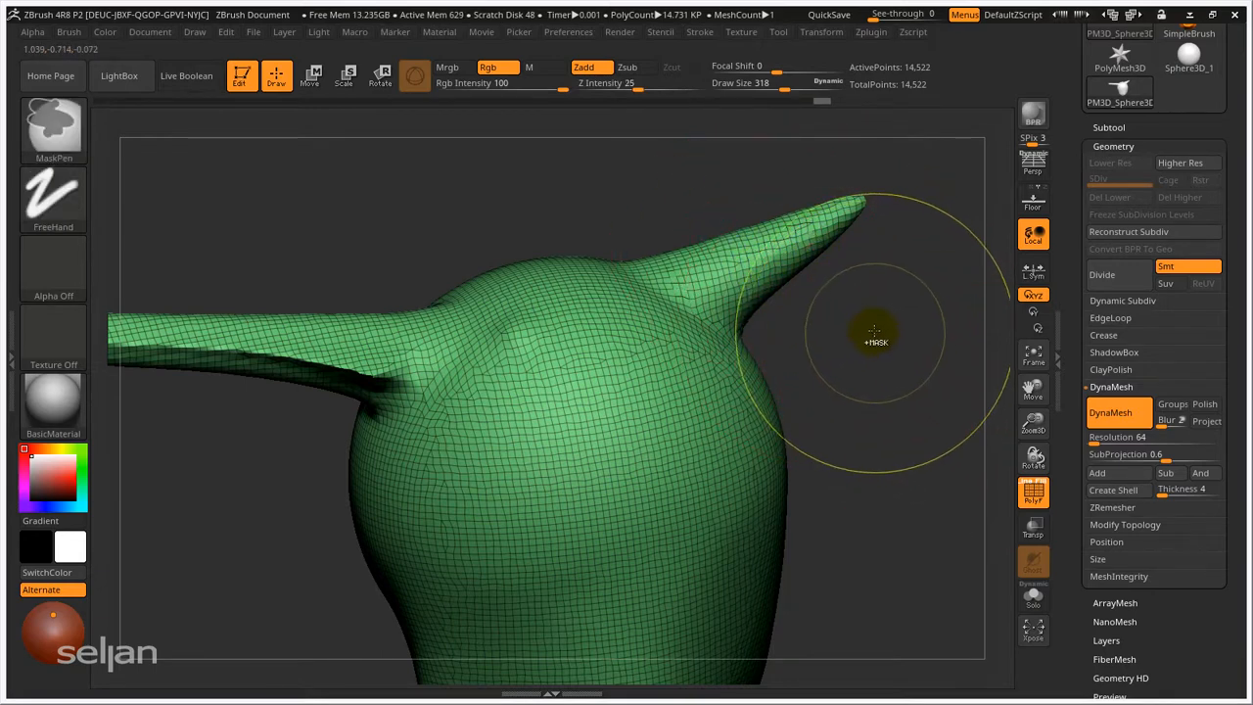
ctrl+drag(851, 312, 981, 450)
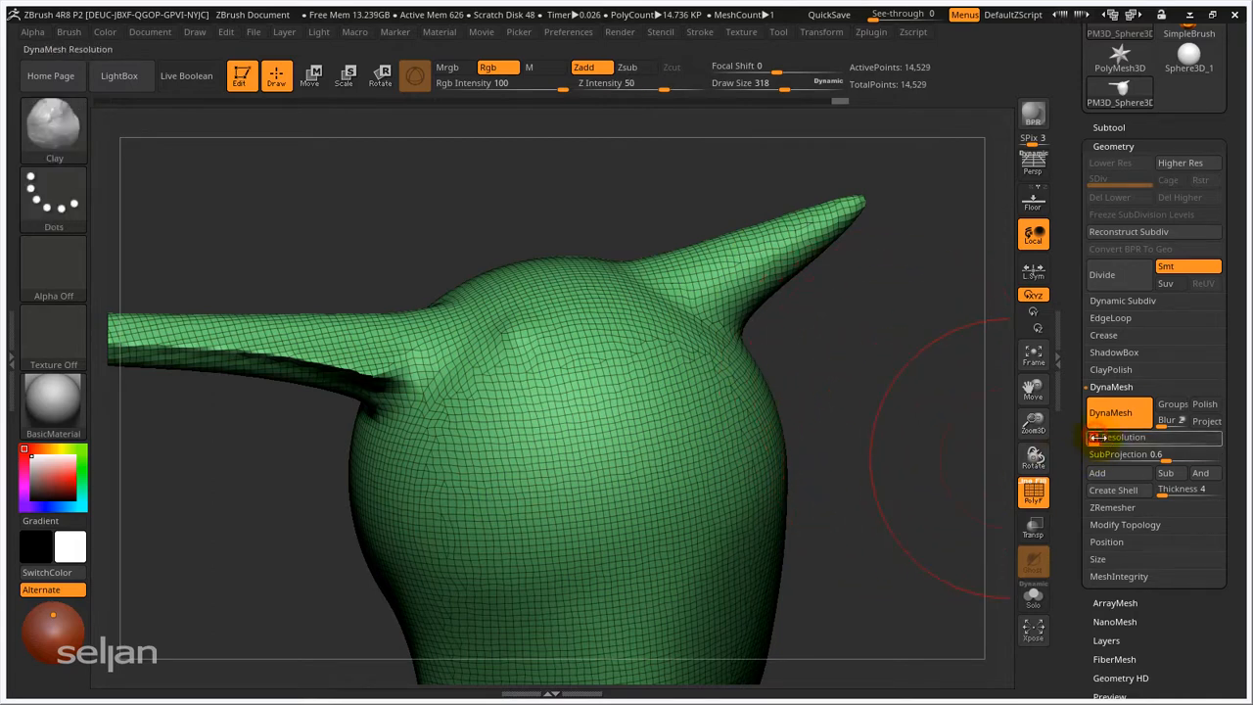
text(32)
key(Return)
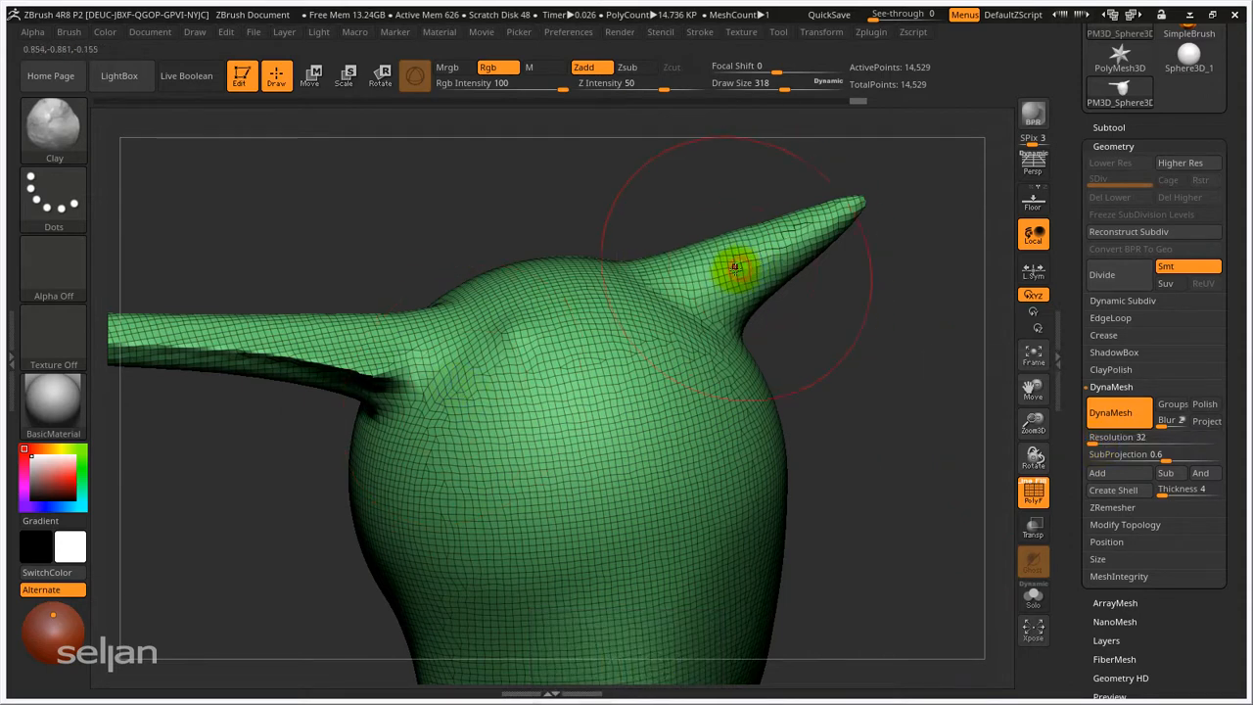
ctrl+drag(839, 322, 918, 347)
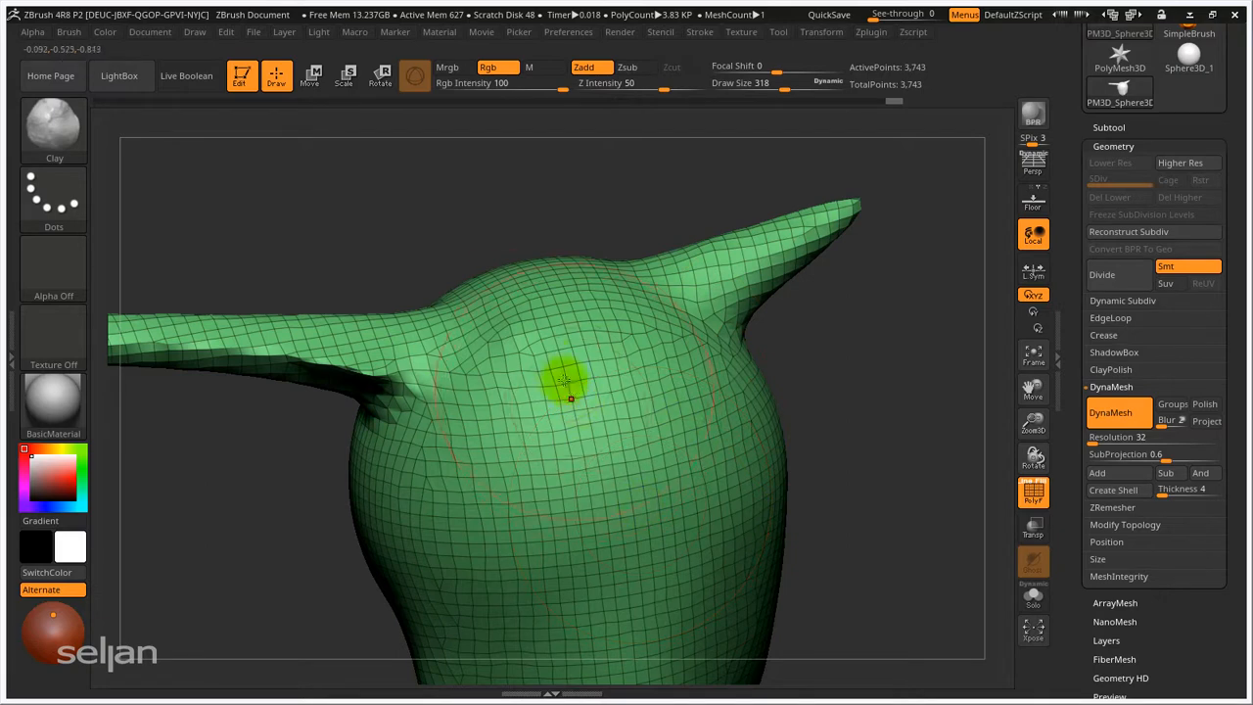
- Add Clay brush strokes to the side of the head below the short horn
mouse_move(573, 371)
ctrl+right_down()
mouse_move(505, 288)
mouse_move(489, 330)
mouse_move(559, 296)
mouse_move(686, 421)
ctrl+right_up()
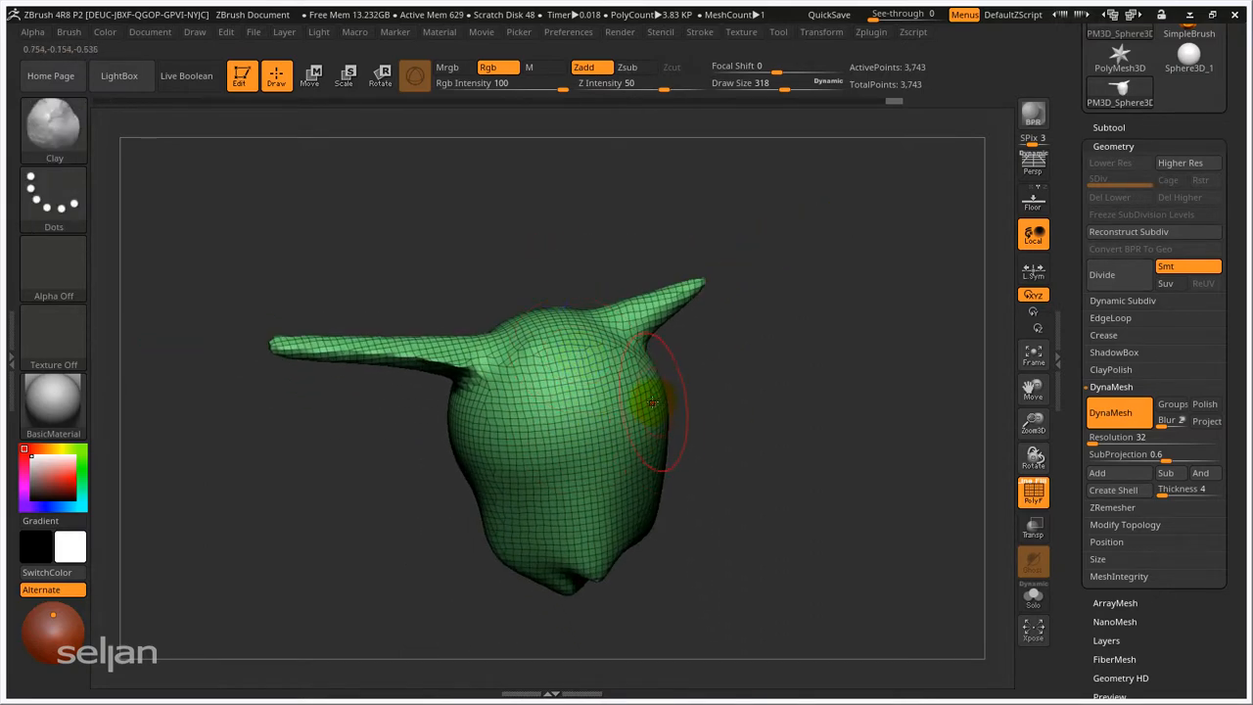
drag(652, 401, 763, 397)
drag(663, 411, 747, 402)
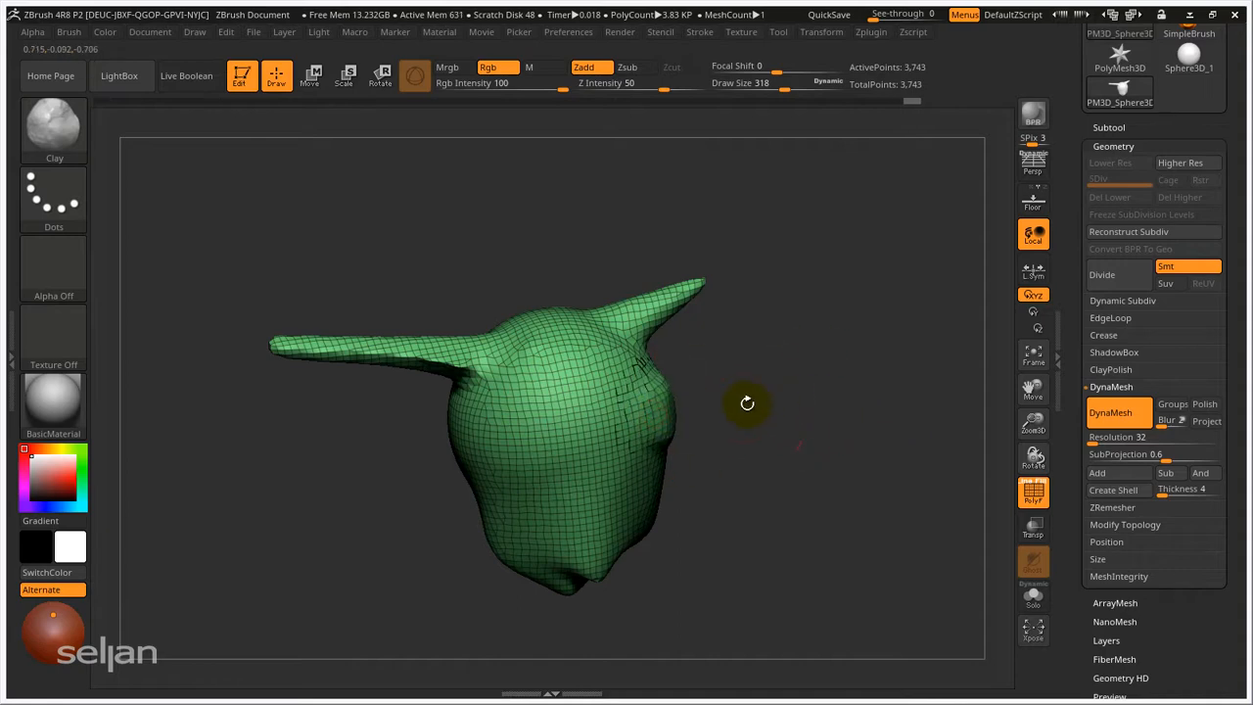
- Switch to the Move Topological brush and pull the side of the head out into a long spike
key(b)
key(m)
key(v)
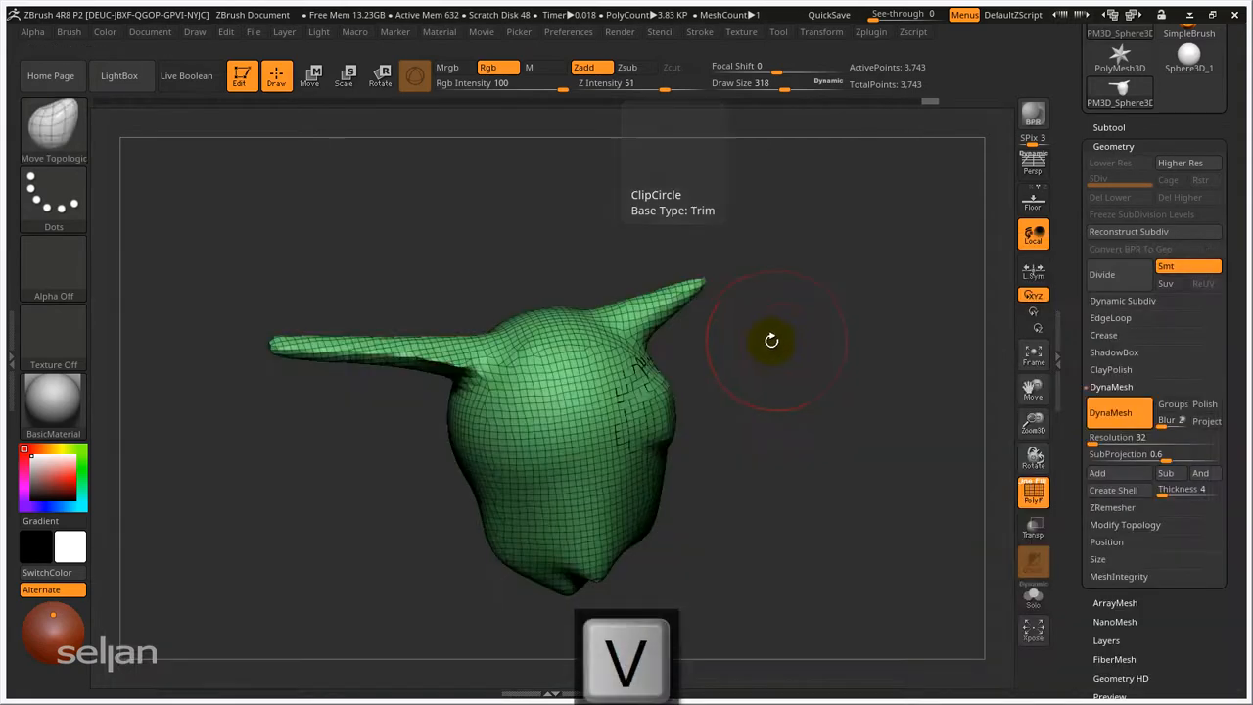
mouse_move(653, 431)
mouse_down()
mouse_move(859, 400)
mouse_move(820, 418)
mouse_move(820, 439)
mouse_move(839, 421)
mouse_up()
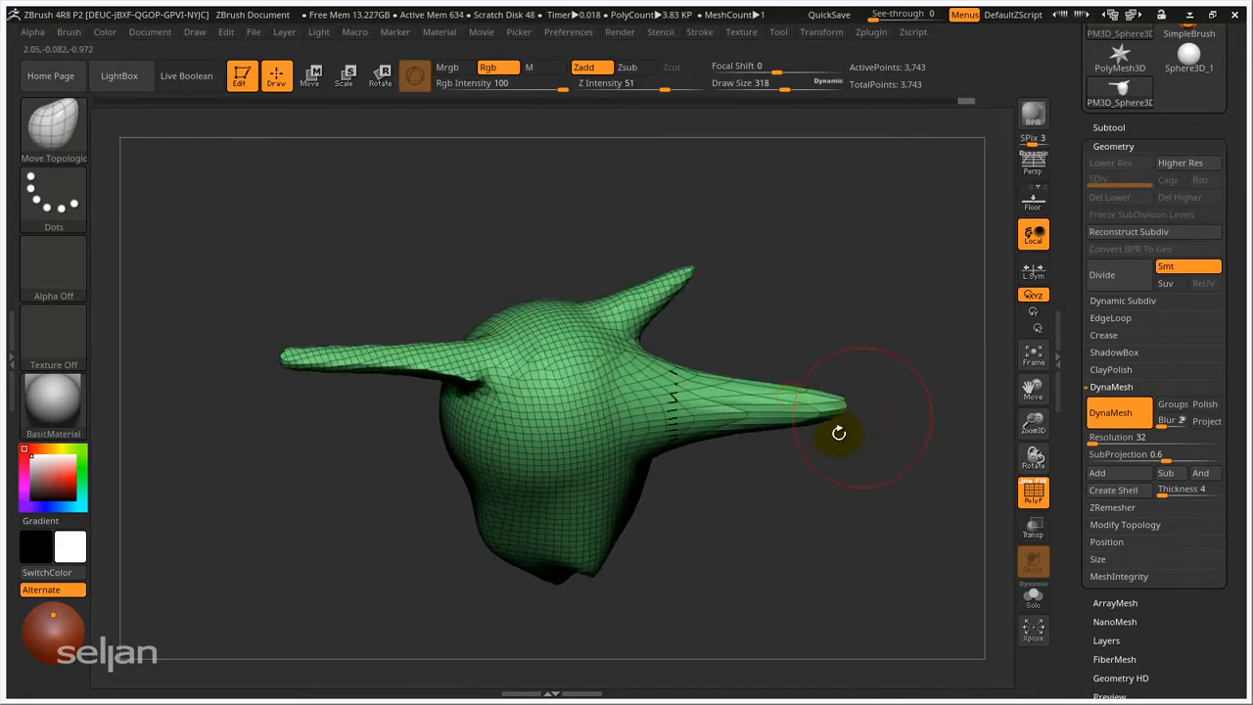
- Stretch the lower end of the body with a Draw Size of 459 and remesh the DynaMesh
mouse_move(784, 468)
mouse_down()
mouse_move(784, 452)
mouse_move(741, 481)
mouse_move(594, 466)
mouse_move(578, 580)
mouse_up()
key(s)
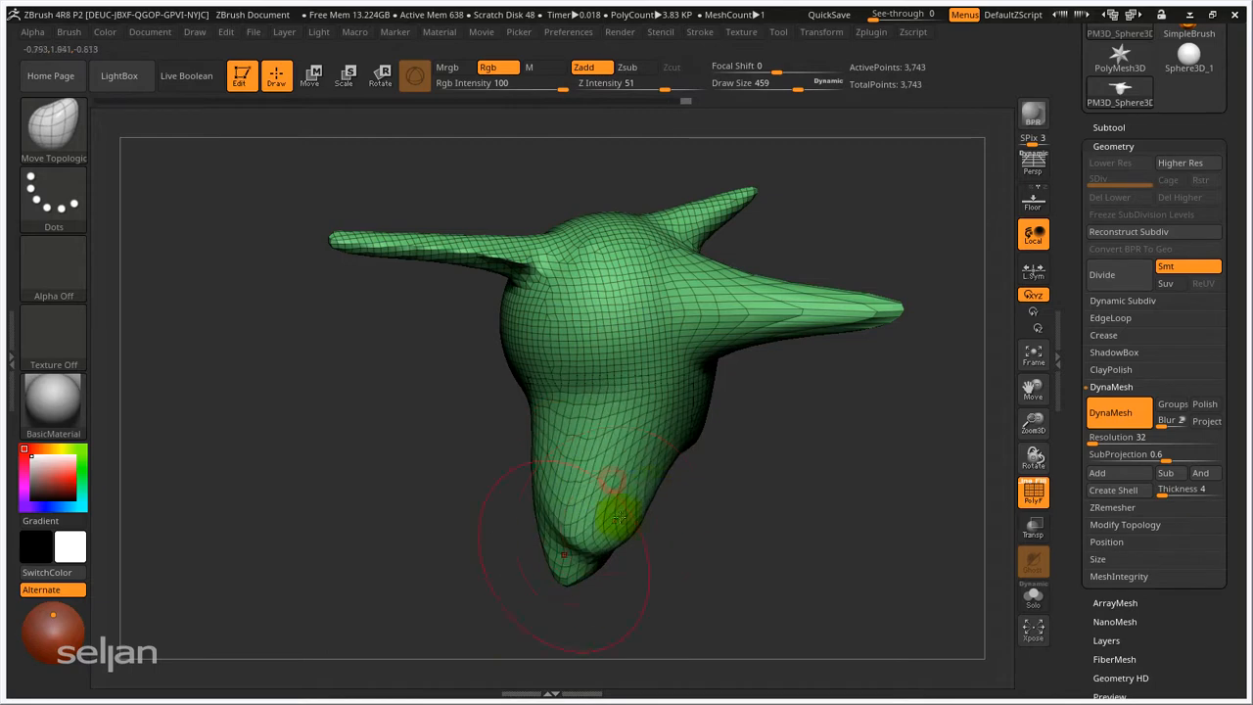
drag(665, 558, 777, 574)
ctrl+drag(806, 414, 901, 456)
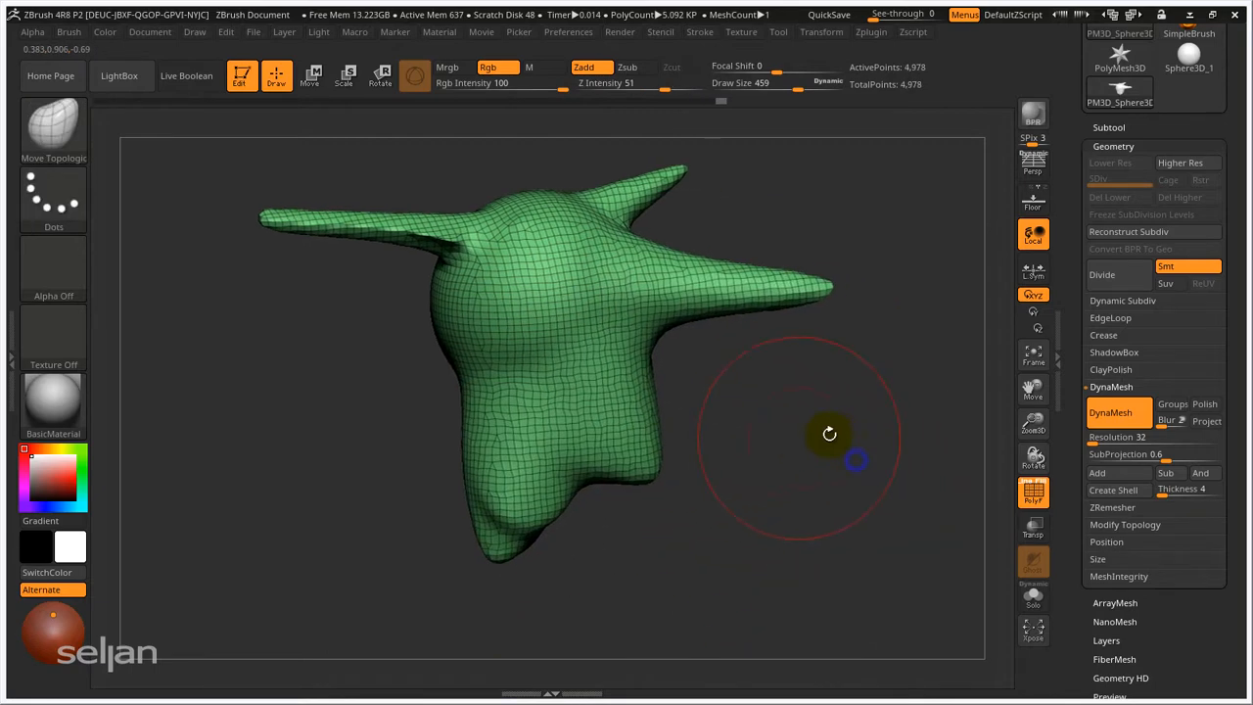
- Pull the lower corner of the body outward into a broad flap with Move Topological
drag(829, 433, 749, 421)
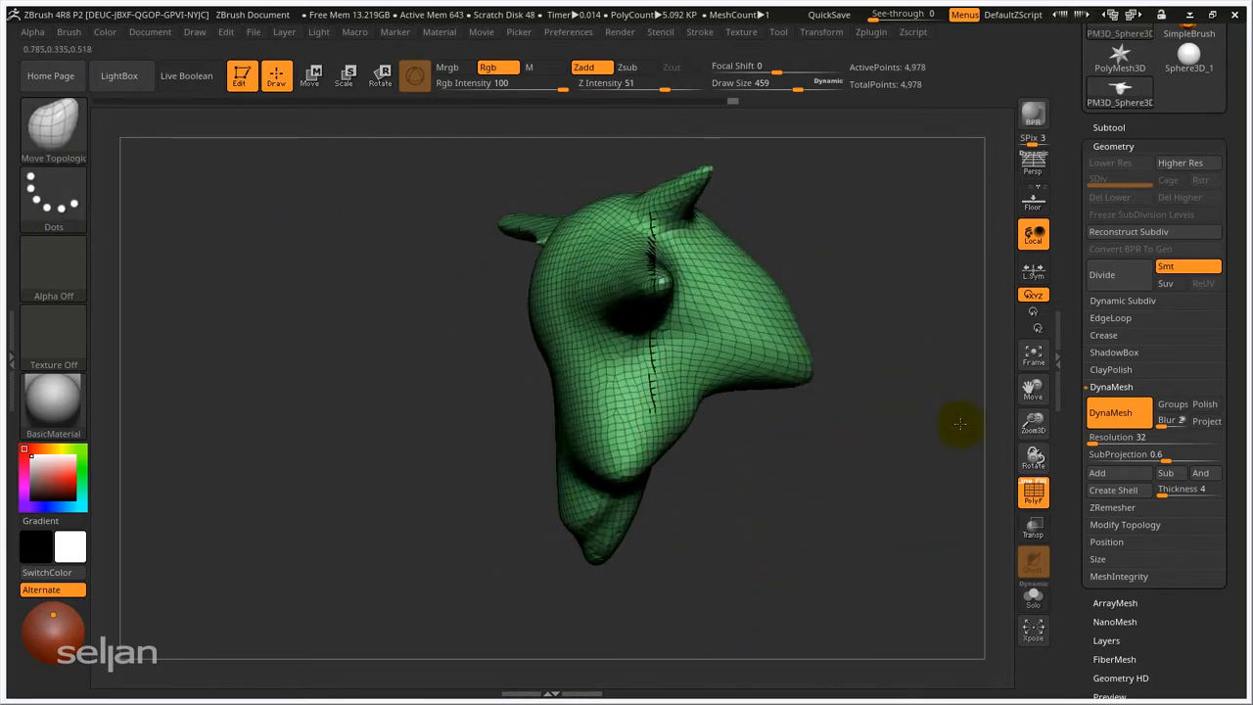
drag(770, 352, 878, 423)
ctrl+right_drag(828, 503, 716, 445)
- Set the Draw Size to 1000, stretch the lower body far downward, and remesh the DynaMesh
key(s)
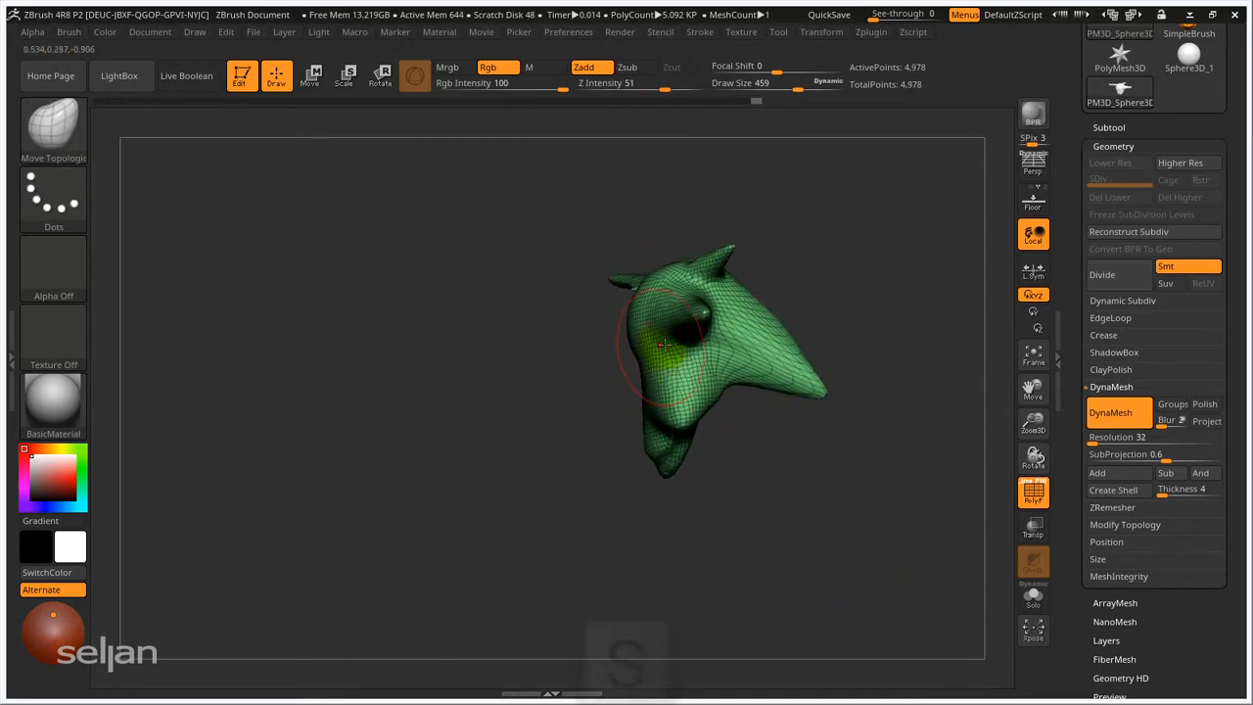
drag(662, 344, 759, 345)
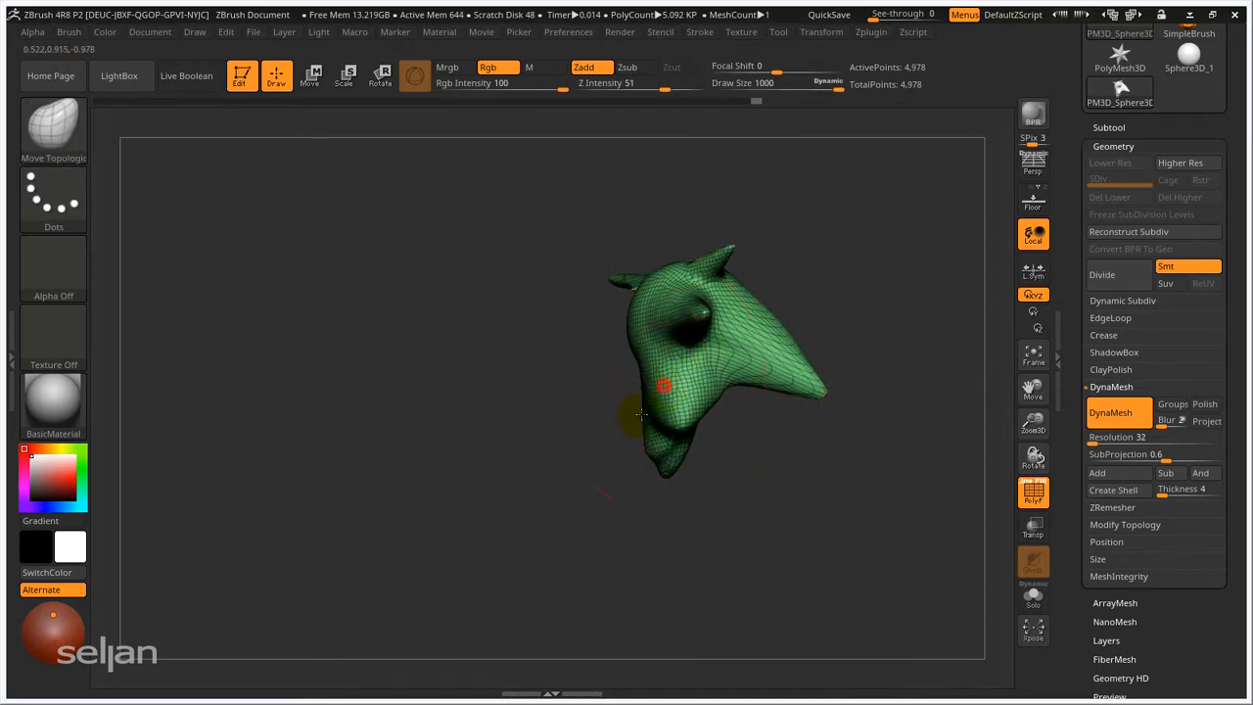
drag(641, 414, 503, 682)
drag(657, 434, 607, 578)
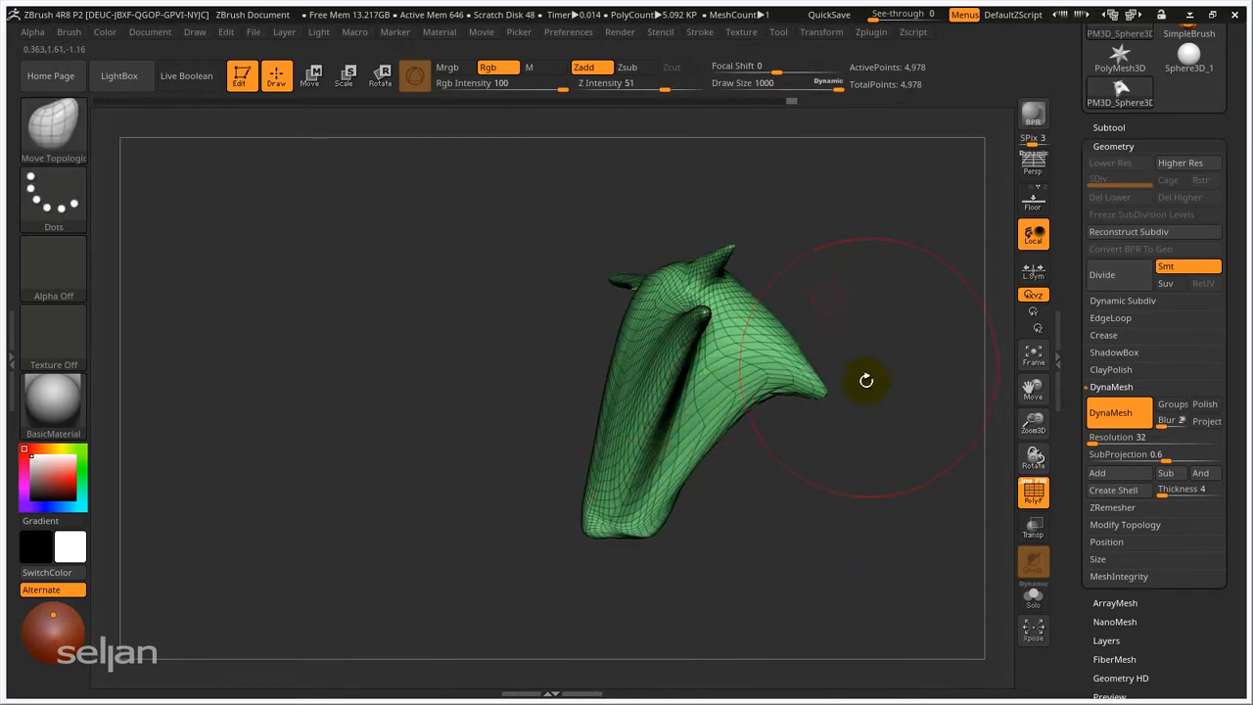
ctrl+drag(831, 432, 877, 490)
drag(881, 431, 792, 408)
mouse_move(740, 364)
alt+mouse_down()
mouse_move(793, 450)
mouse_move(694, 420)
mouse_move(853, 427)
mouse_move(696, 417)
mouse_move(741, 469)
mouse_move(816, 458)
mouse_move(819, 414)
mouse_move(512, 372)
alt+mouse_up()
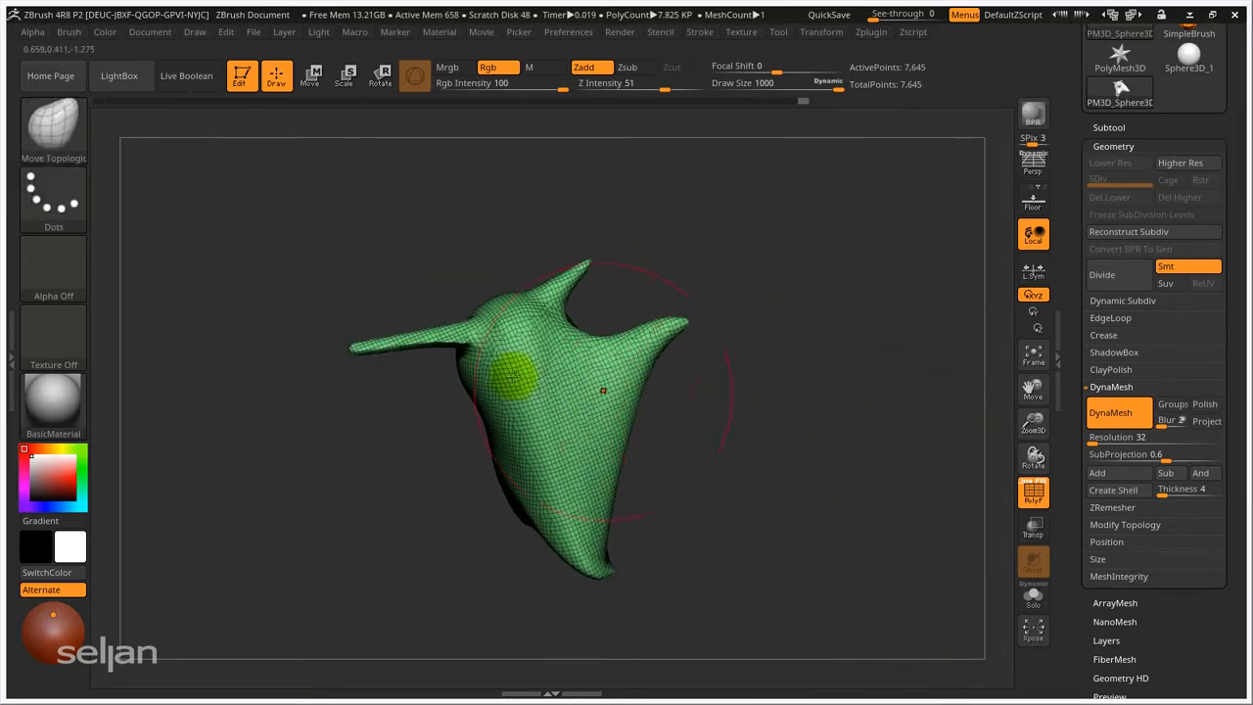
- Switch the sculpting brush to Move and back to Move Topological
key(b)
key(m)
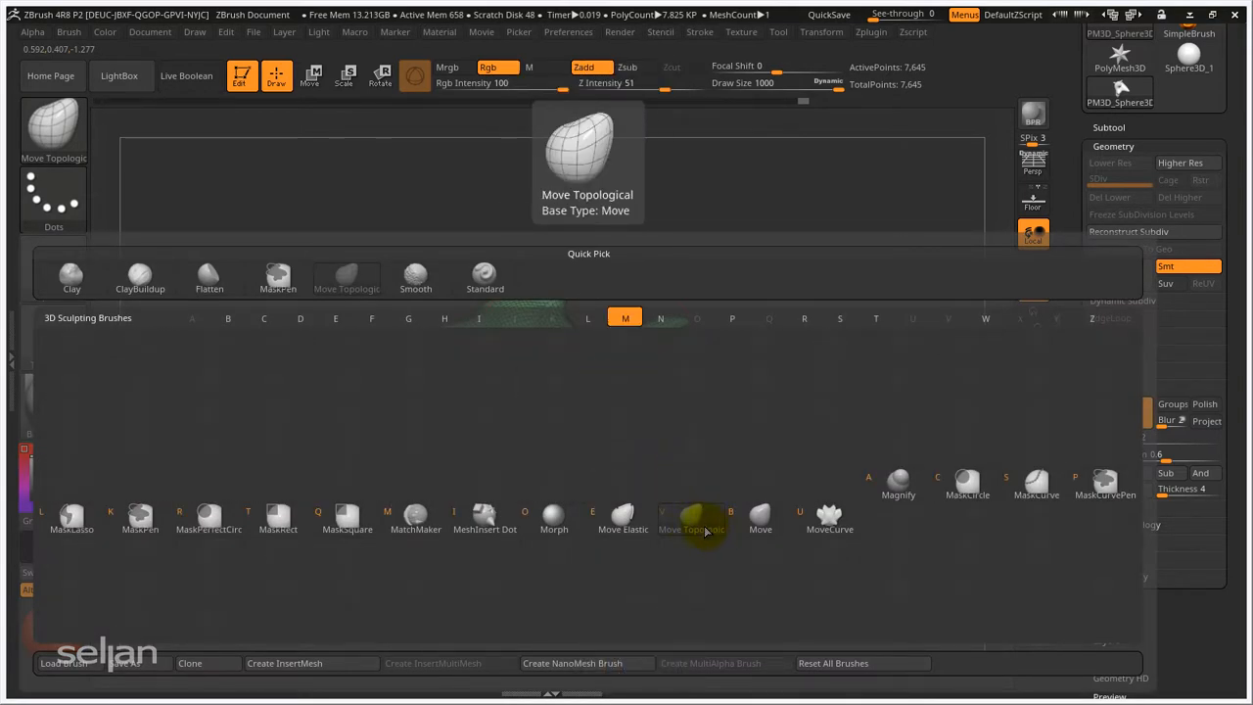
click(761, 519)
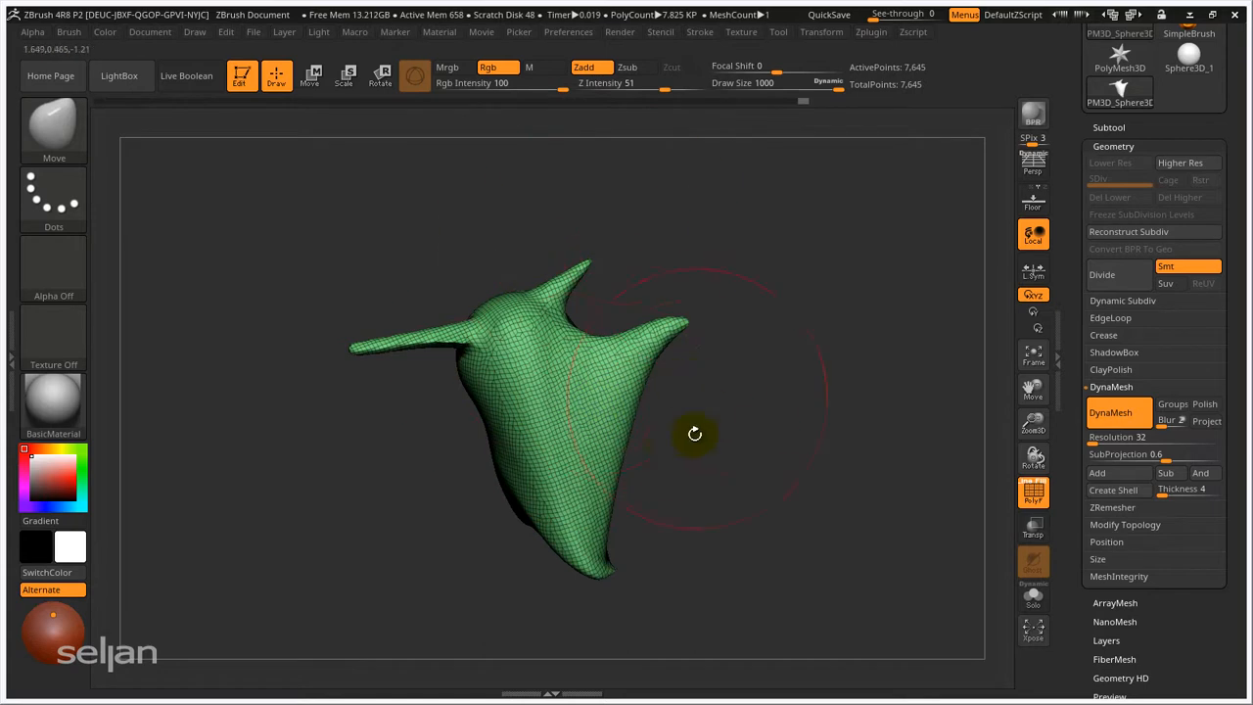
ctrl+right_drag(588, 400, 615, 419)
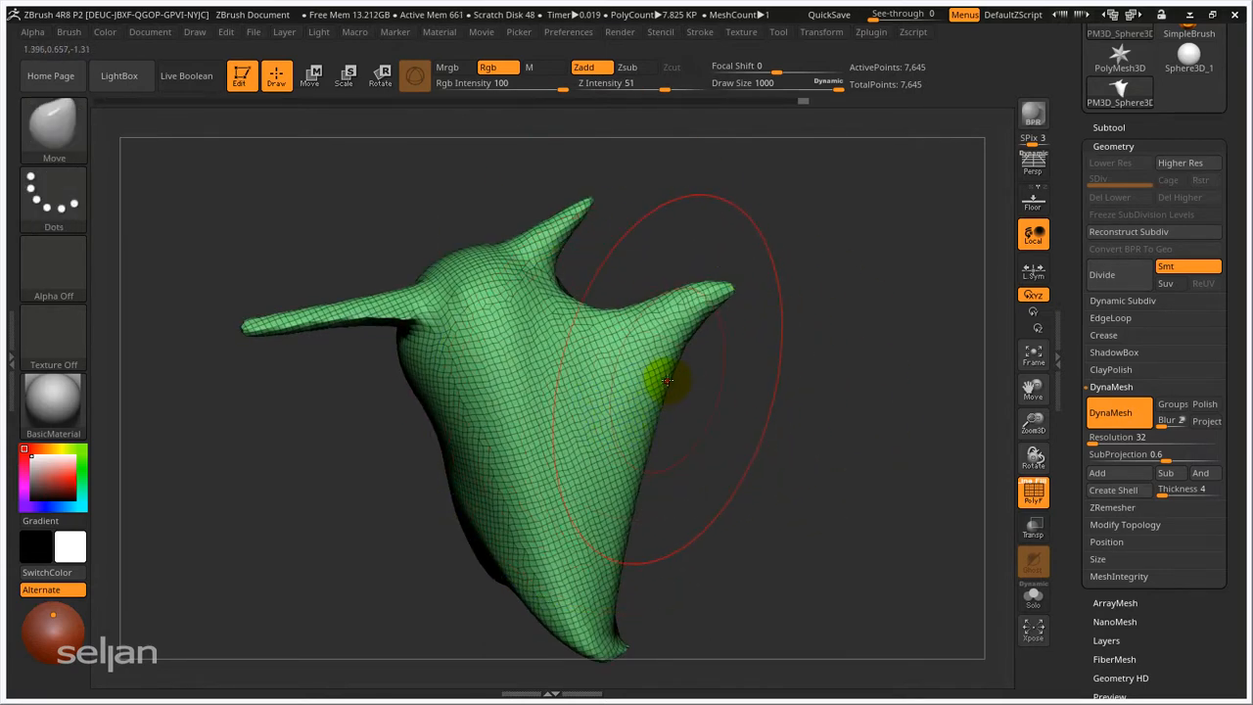
key(b)
key(m)
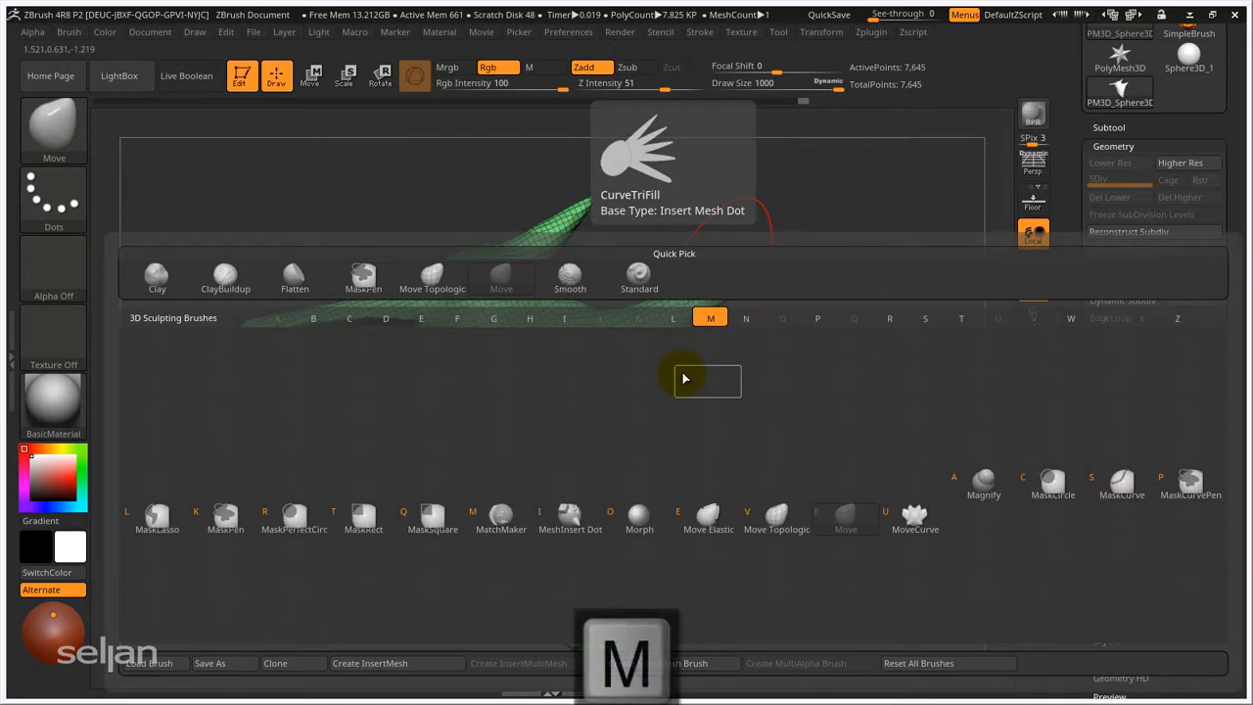
key(v)
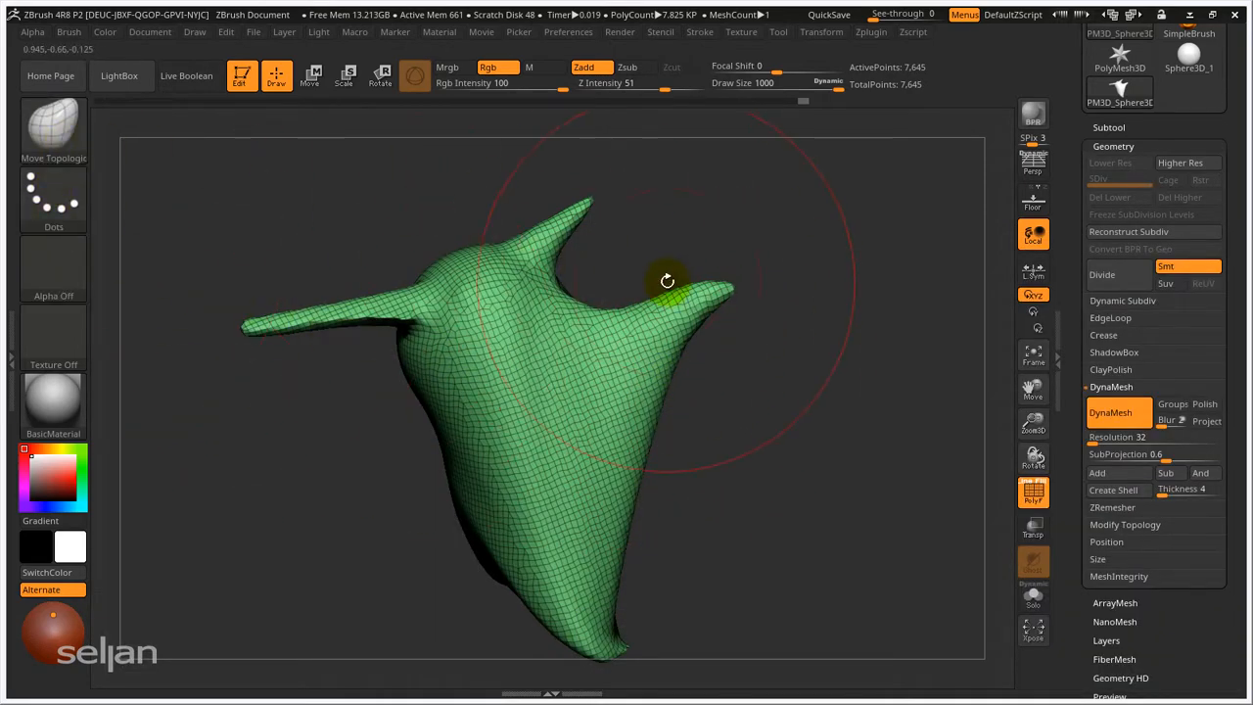
key(b)
key(m)
key(t)
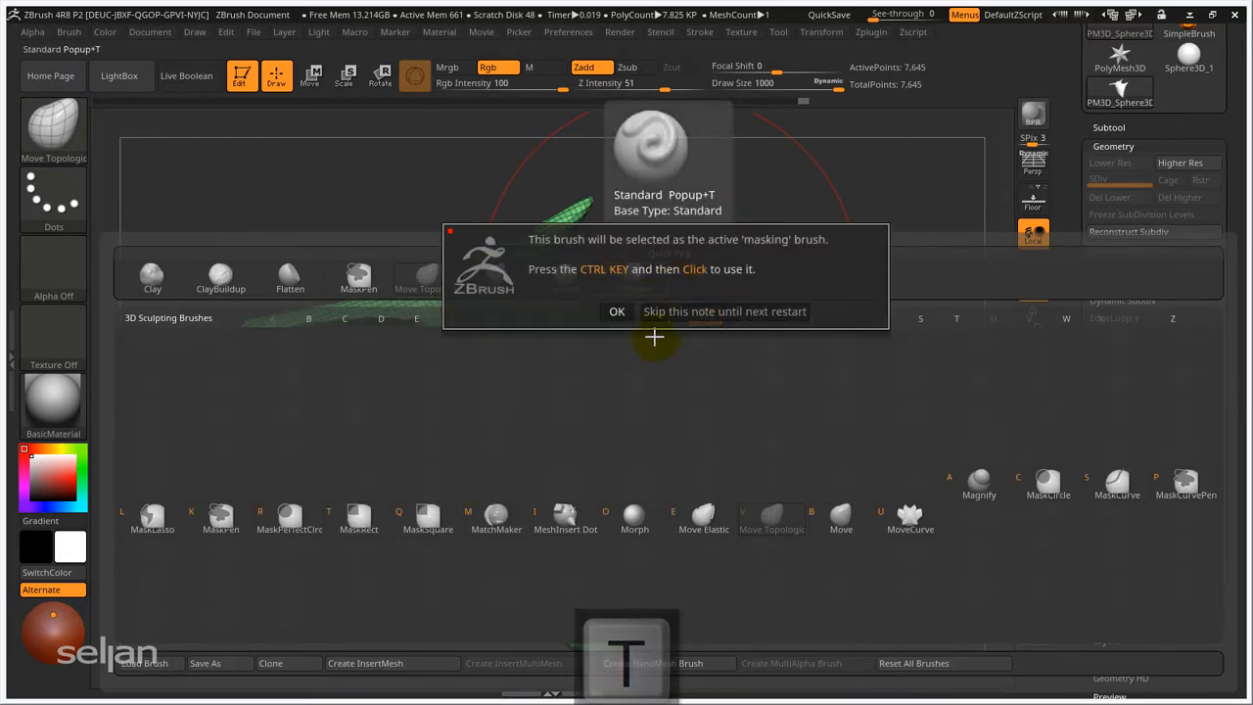
key(Escape)
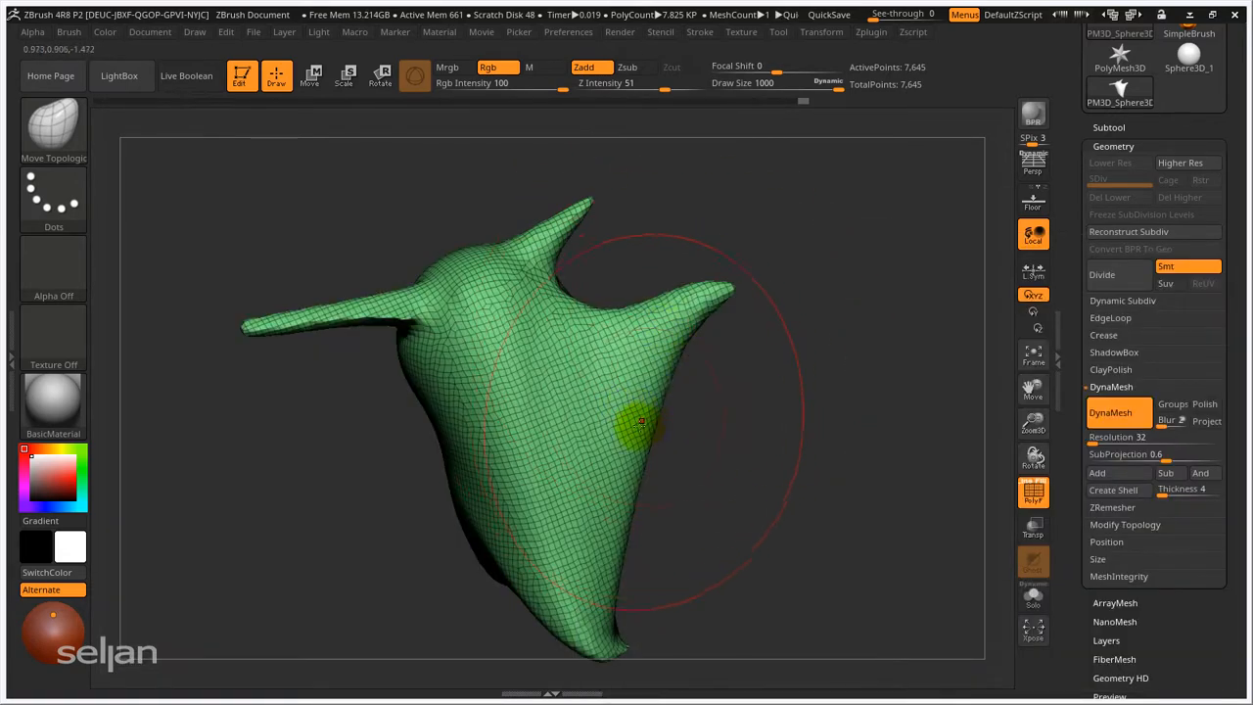
mouse_move(639, 421)
mouse_down()
mouse_move(672, 372)
mouse_move(663, 378)
mouse_move(696, 372)
mouse_move(649, 372)
mouse_move(701, 382)
mouse_move(691, 400)
mouse_move(610, 414)
mouse_move(665, 392)
mouse_move(679, 411)
mouse_move(719, 405)
mouse_move(681, 413)
mouse_up()
key(ctrl)
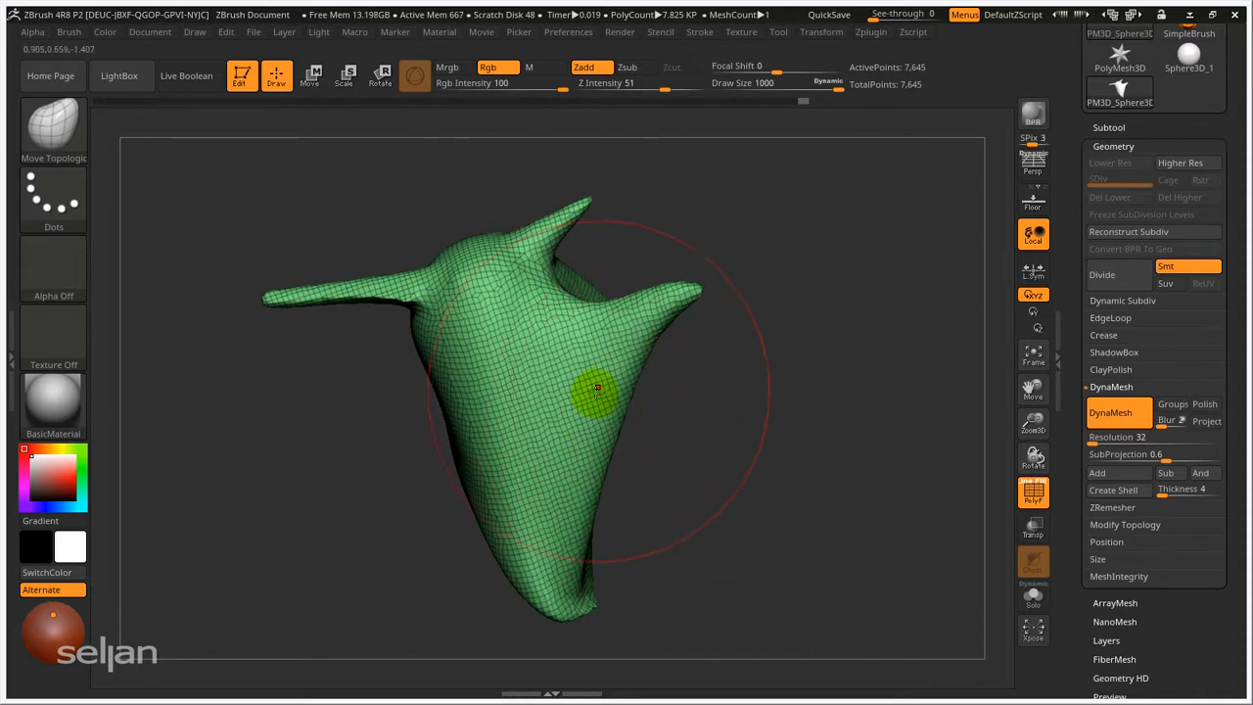
right_drag(591, 401, 684, 387)
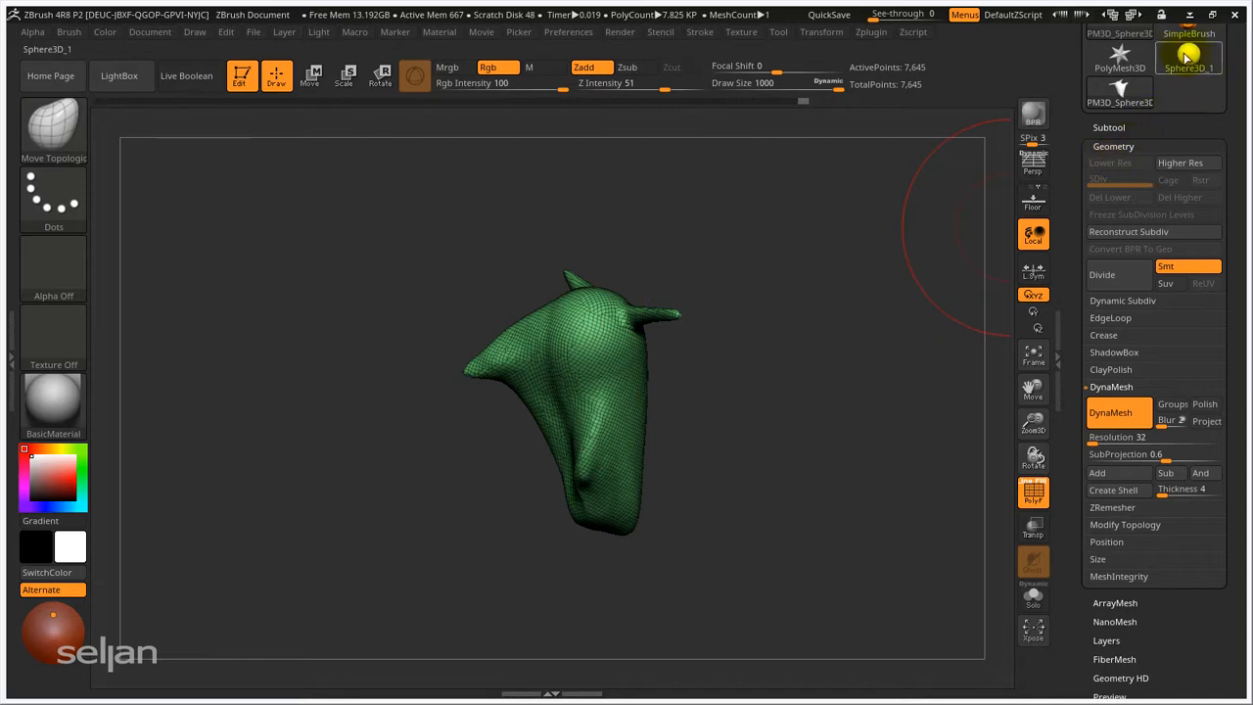
mouse_move(1201, 58)
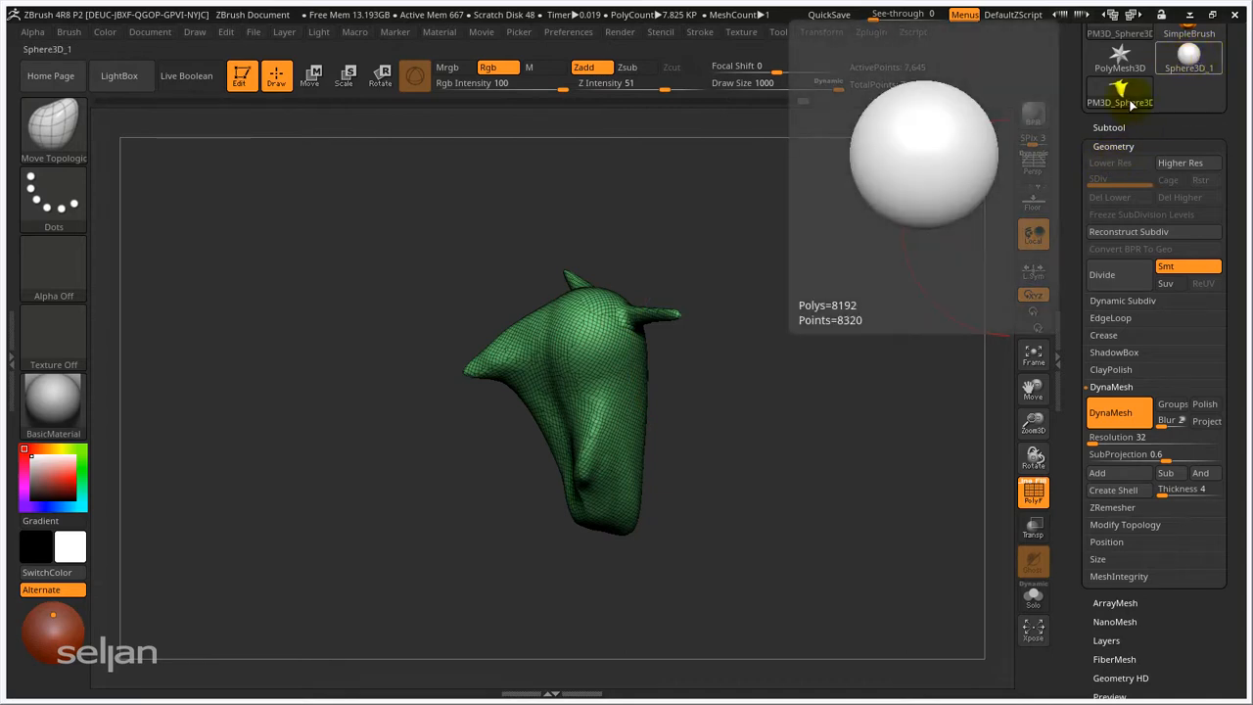
right_drag(761, 363, 742, 303)
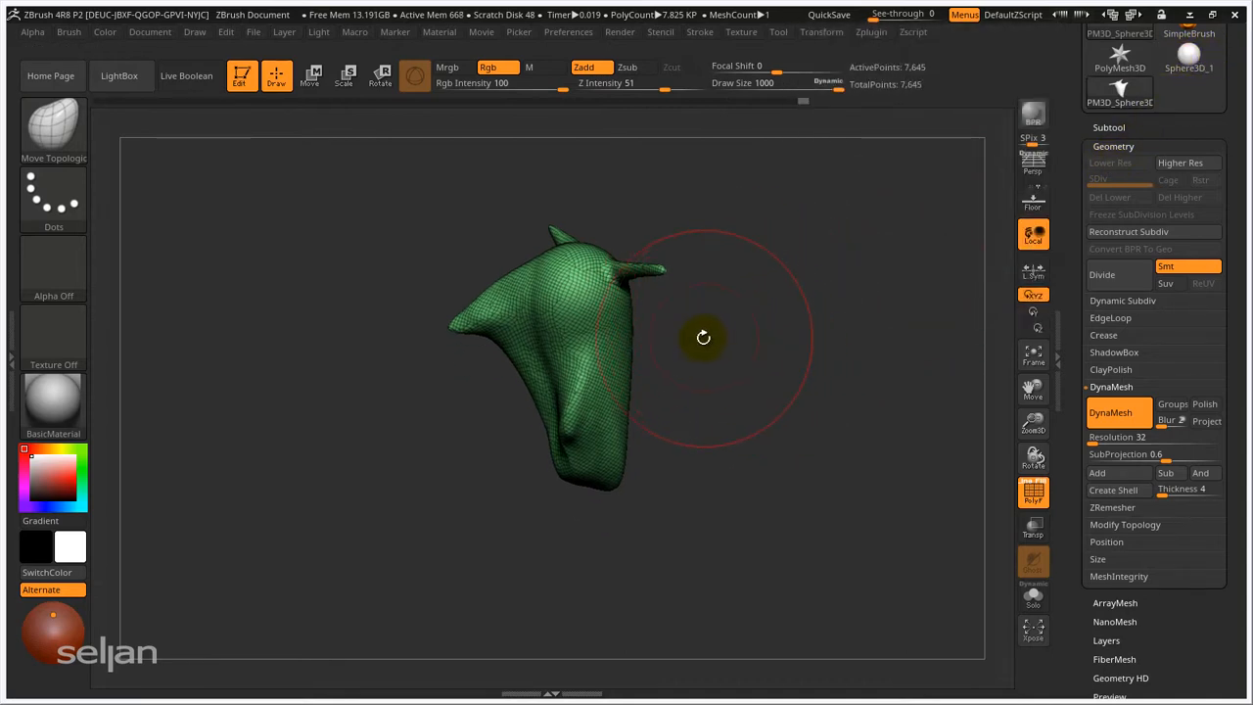
- Clear the sculpted model from the canvas and draw a new Sphere3D_1 primitive in Edit mode
key(t)
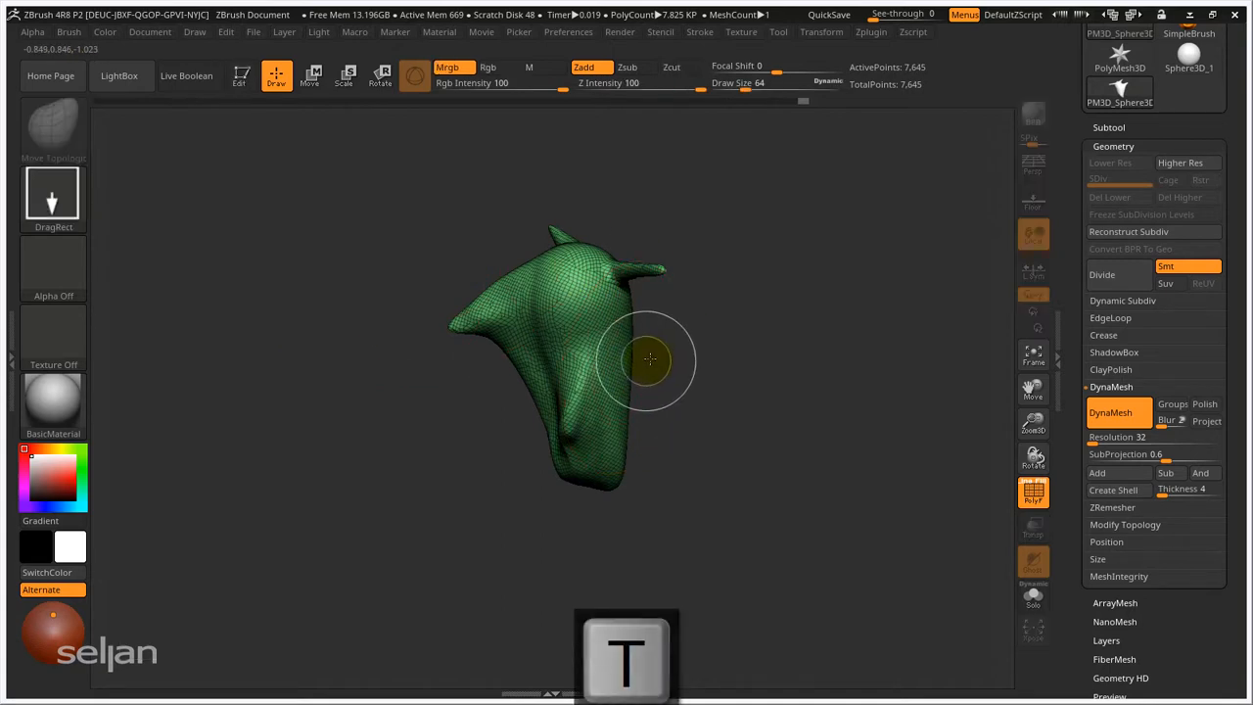
key(ctrl+n)
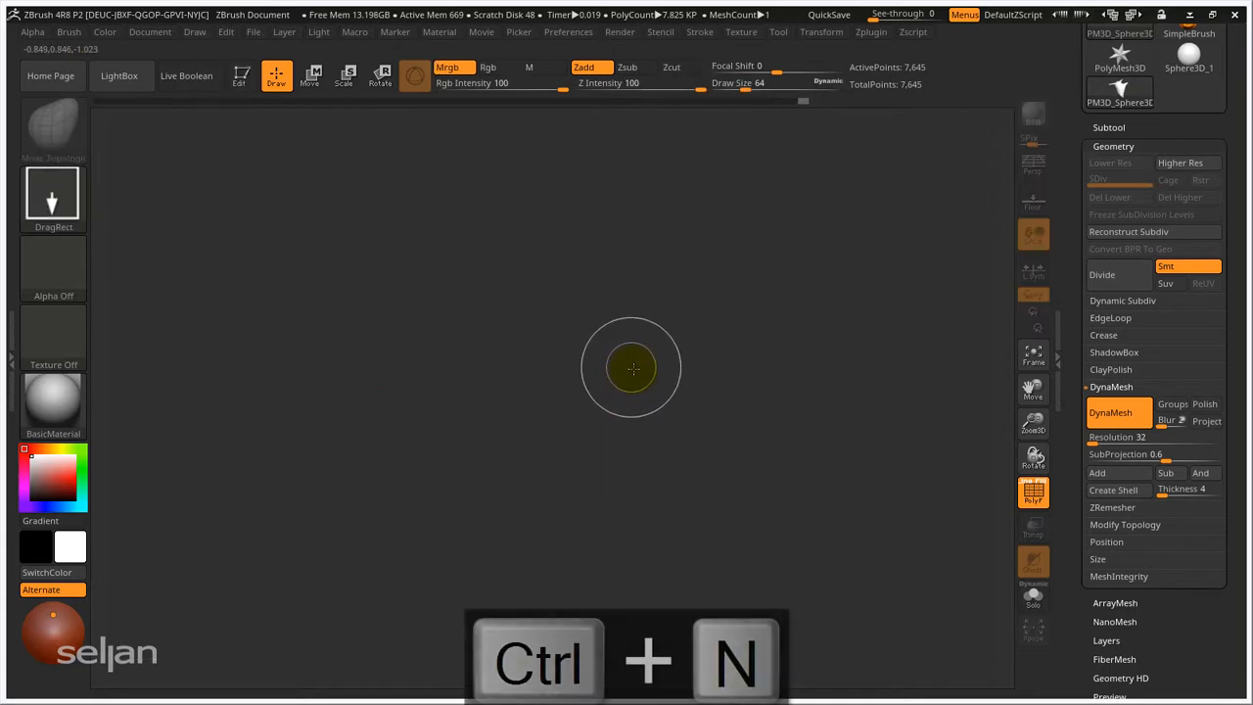
click(1188, 57)
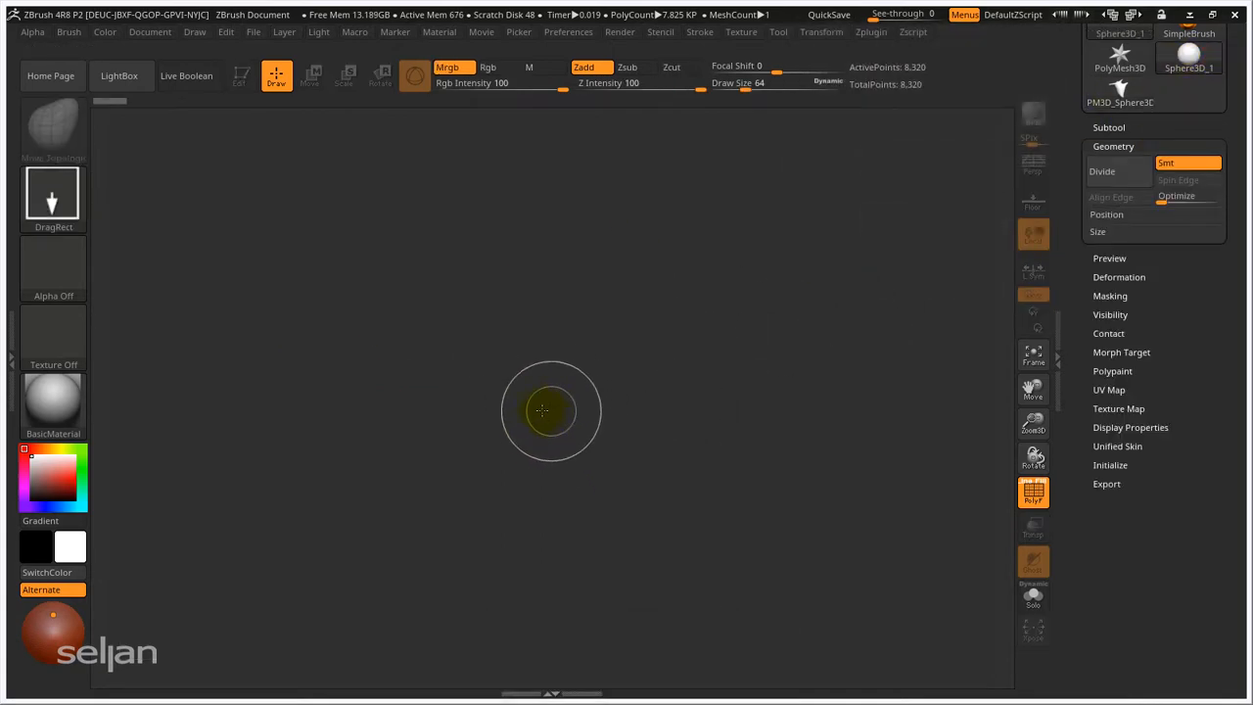
mouse_move(530, 391)
mouse_down()
mouse_move(632, 498)
mouse_move(639, 597)
mouse_move(559, 630)
mouse_up()
key(t)
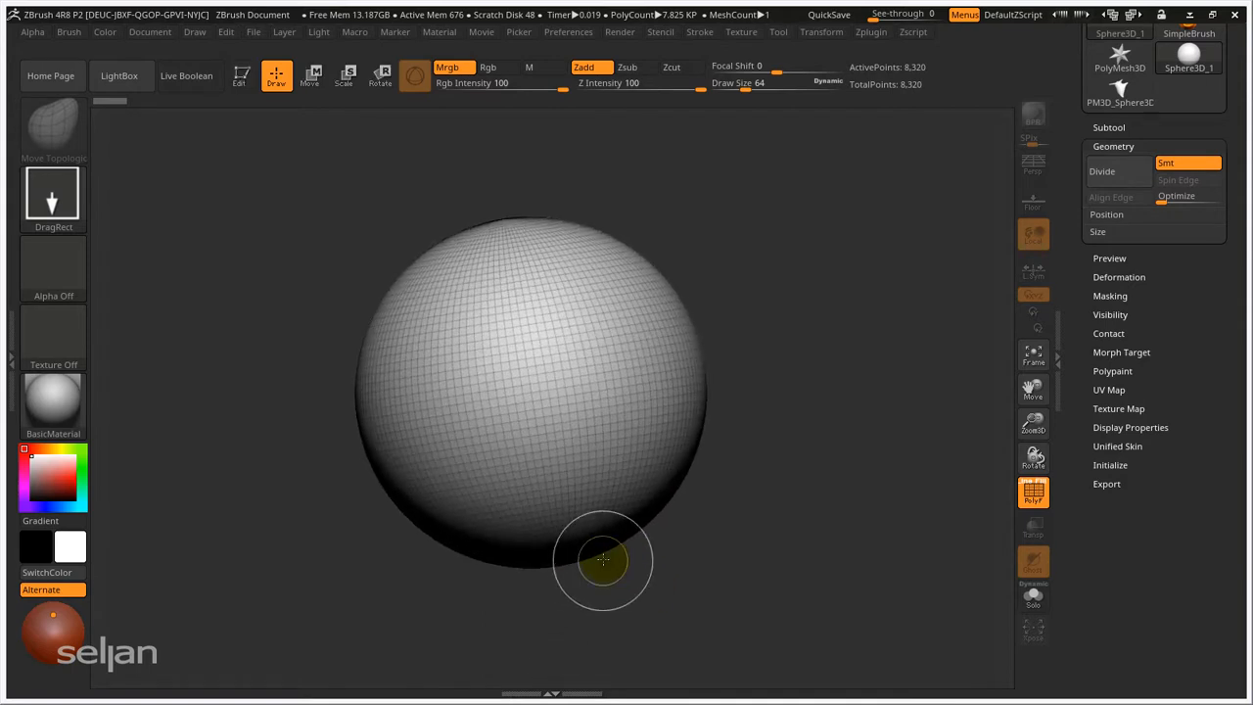
key(t)
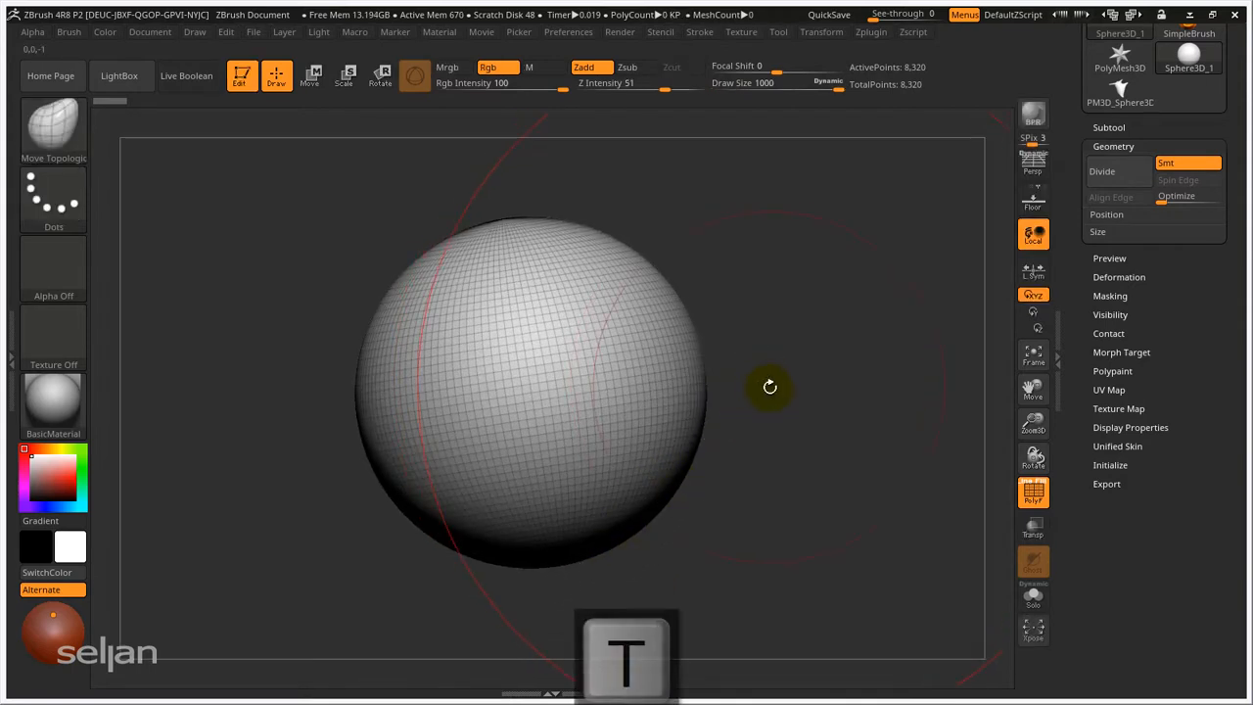
- Convert the Sphere3D_1 primitive into an editable PolyMesh3D
drag(833, 374, 861, 411)
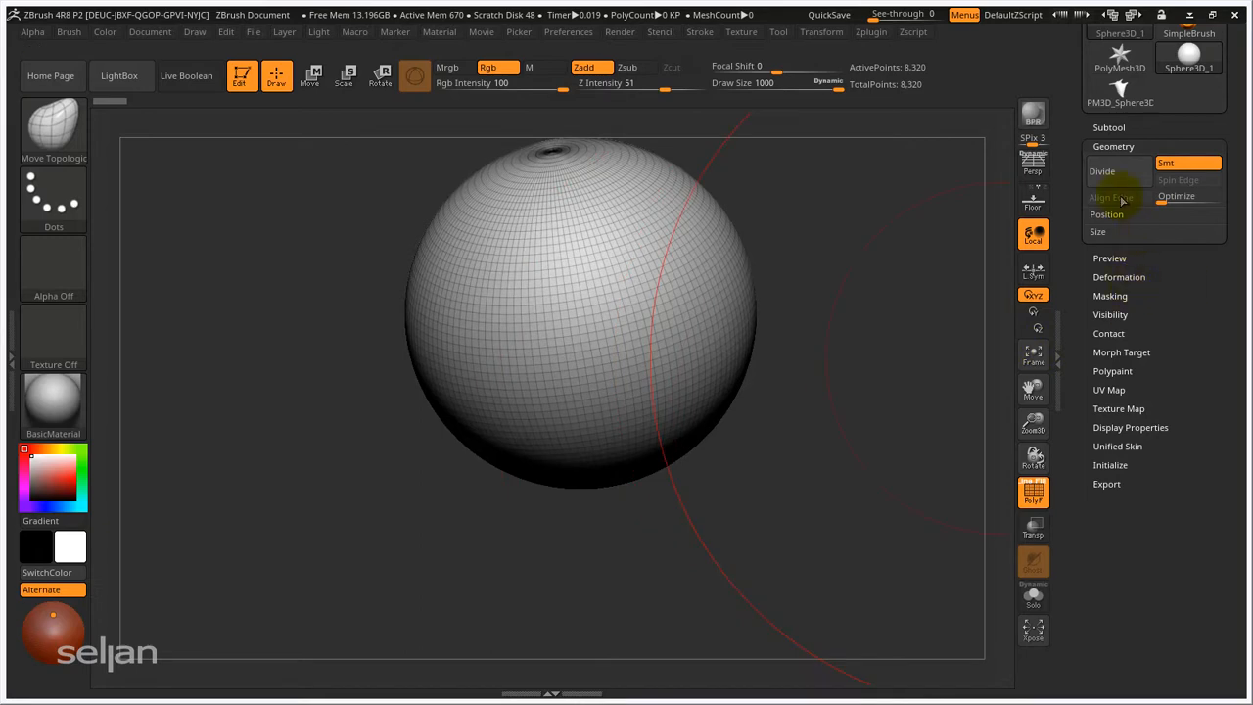
drag(1073, 134, 1073, 330)
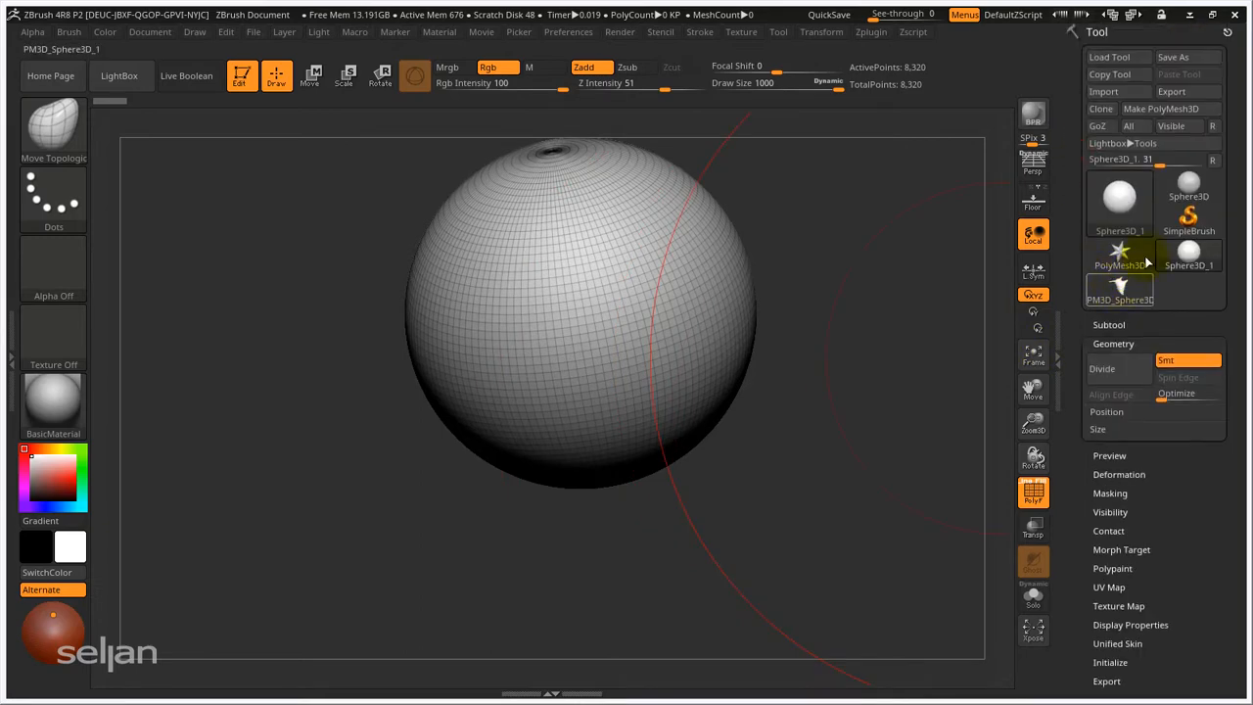
click(1160, 108)
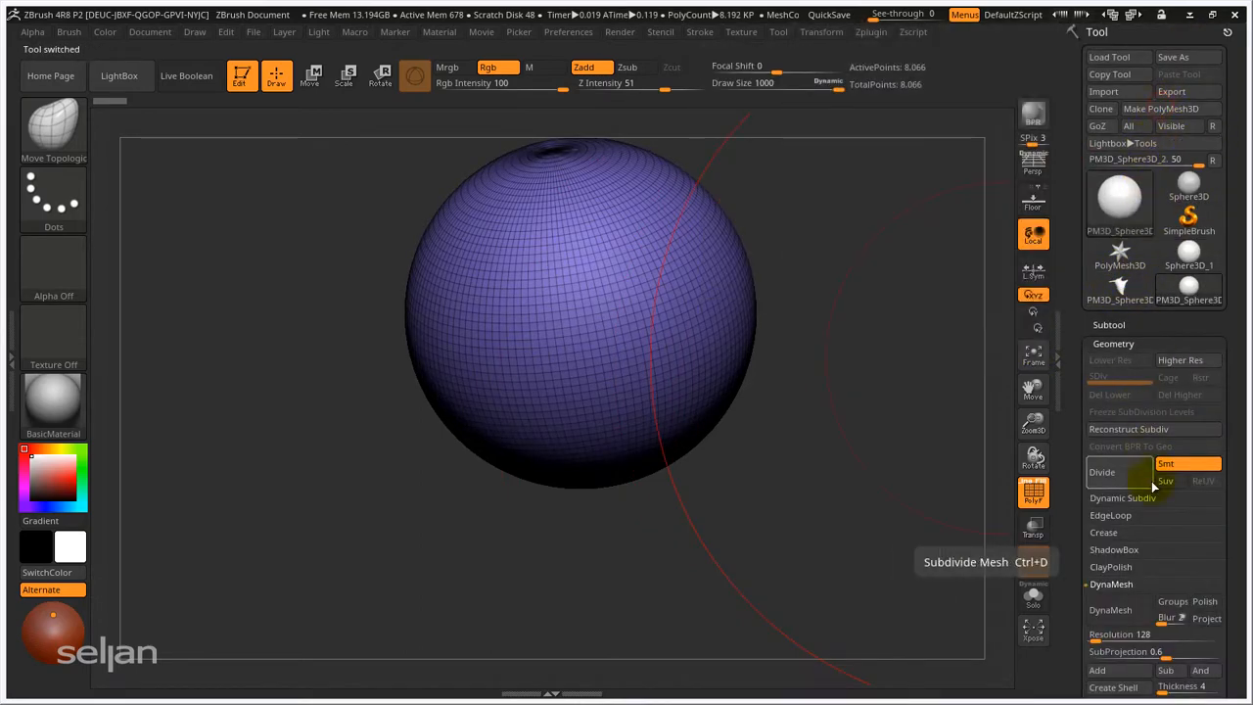
- Set the DynaMesh Resolution to 64 and turn on DynaMesh for the sphere
click(1103, 635)
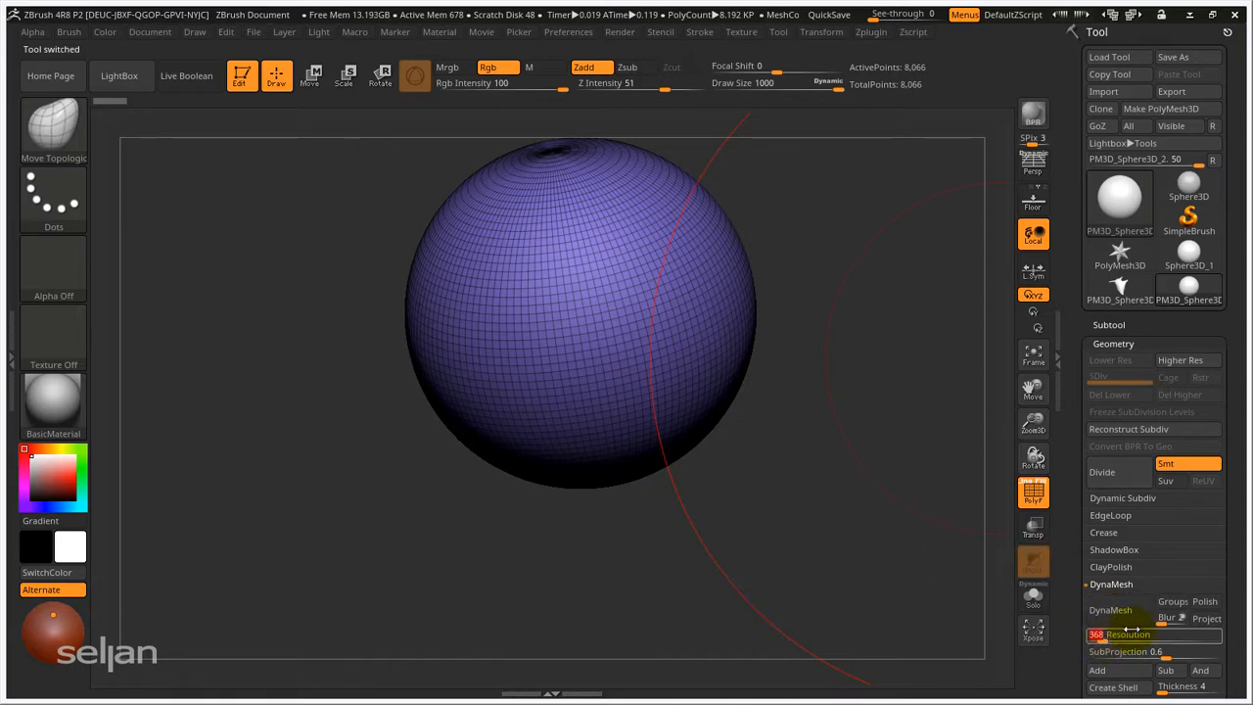
text(6)
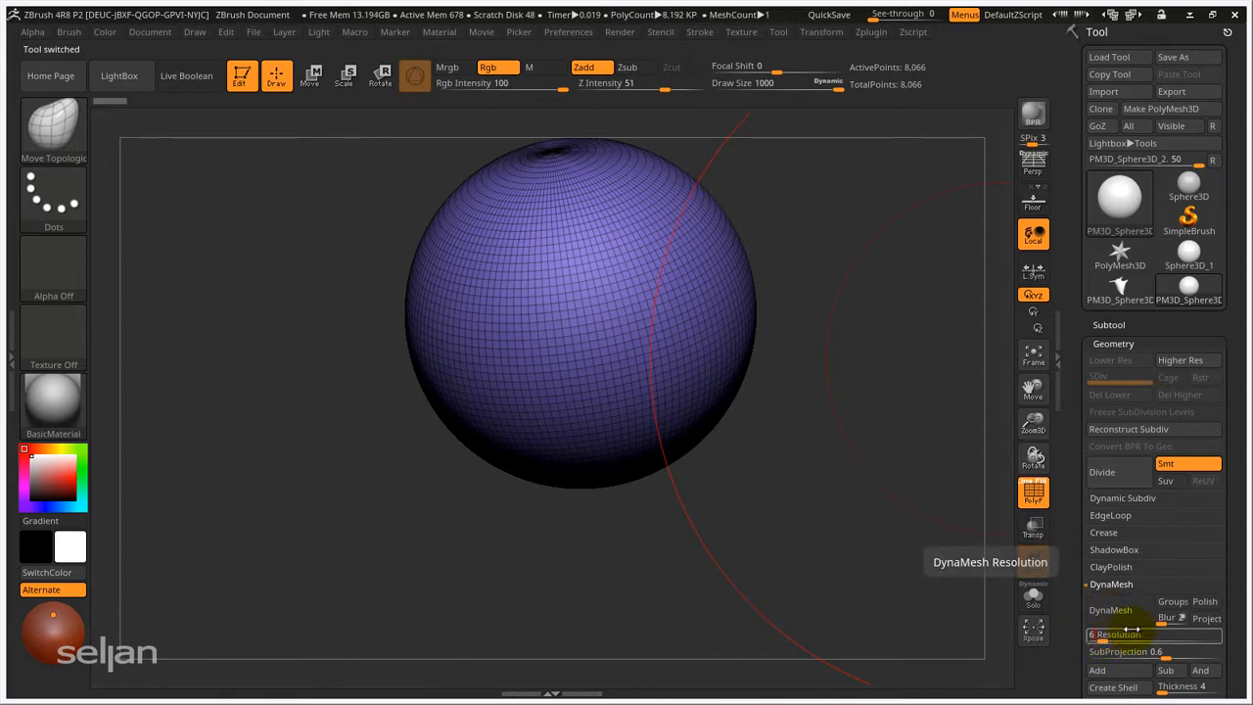
text(4)
key(Return)
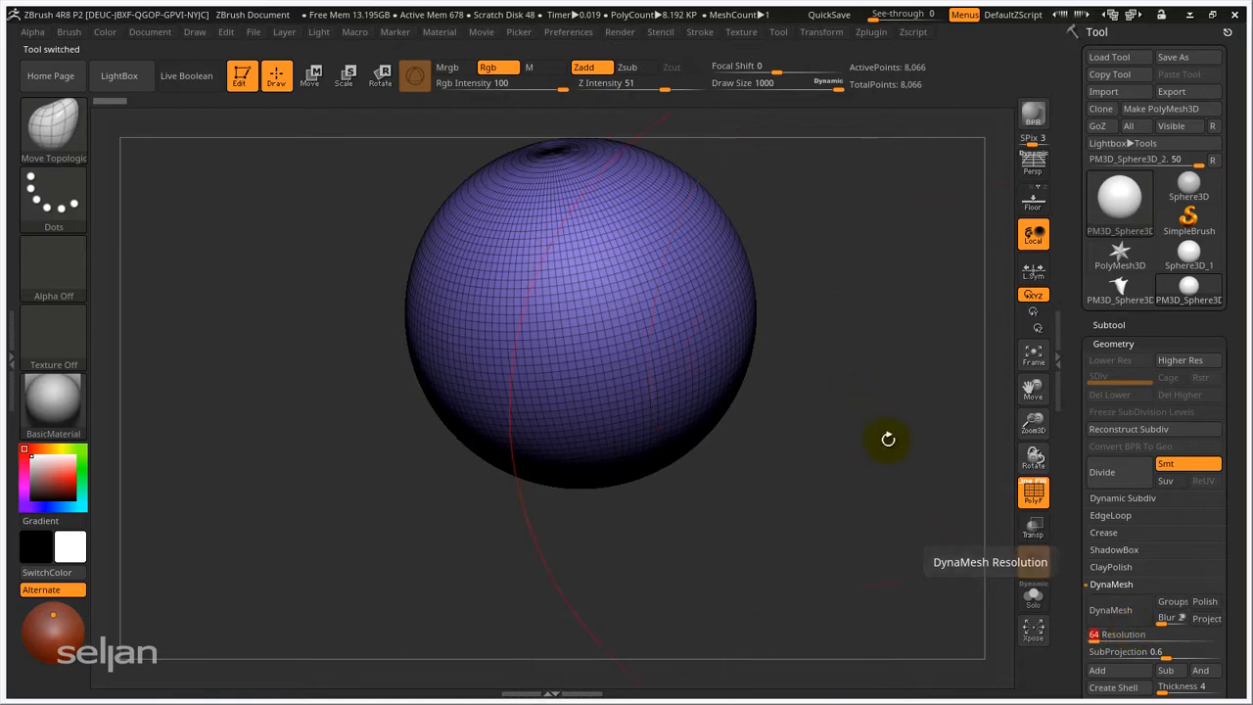
click(1110, 610)
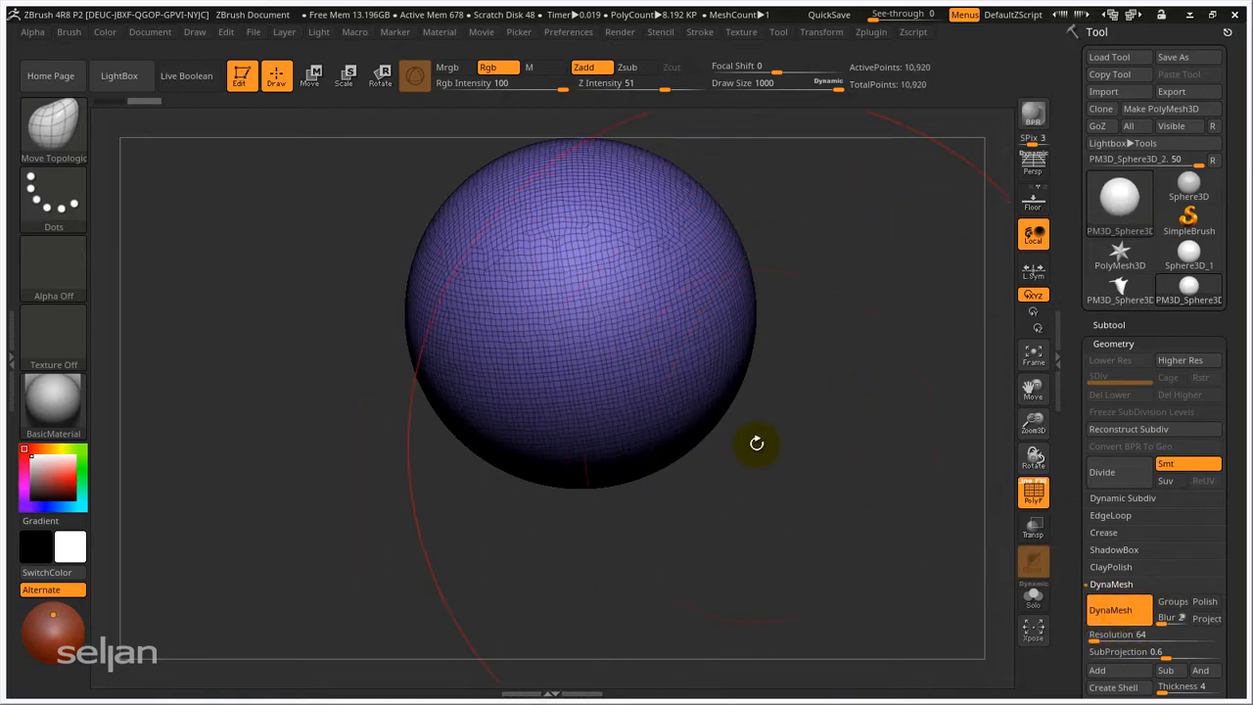
- Hide the sphere's PolyFrame wireframe and turn on the floor grid
alt+drag(800, 453, 767, 476)
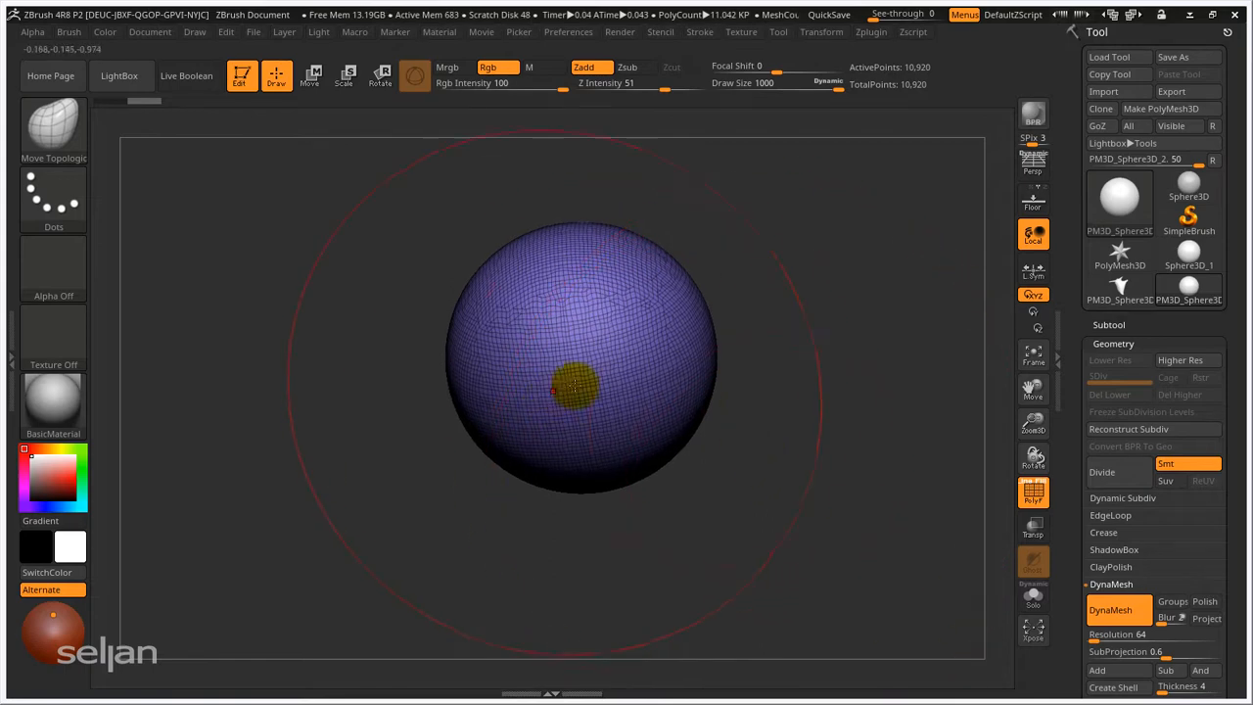
drag(788, 443, 788, 381)
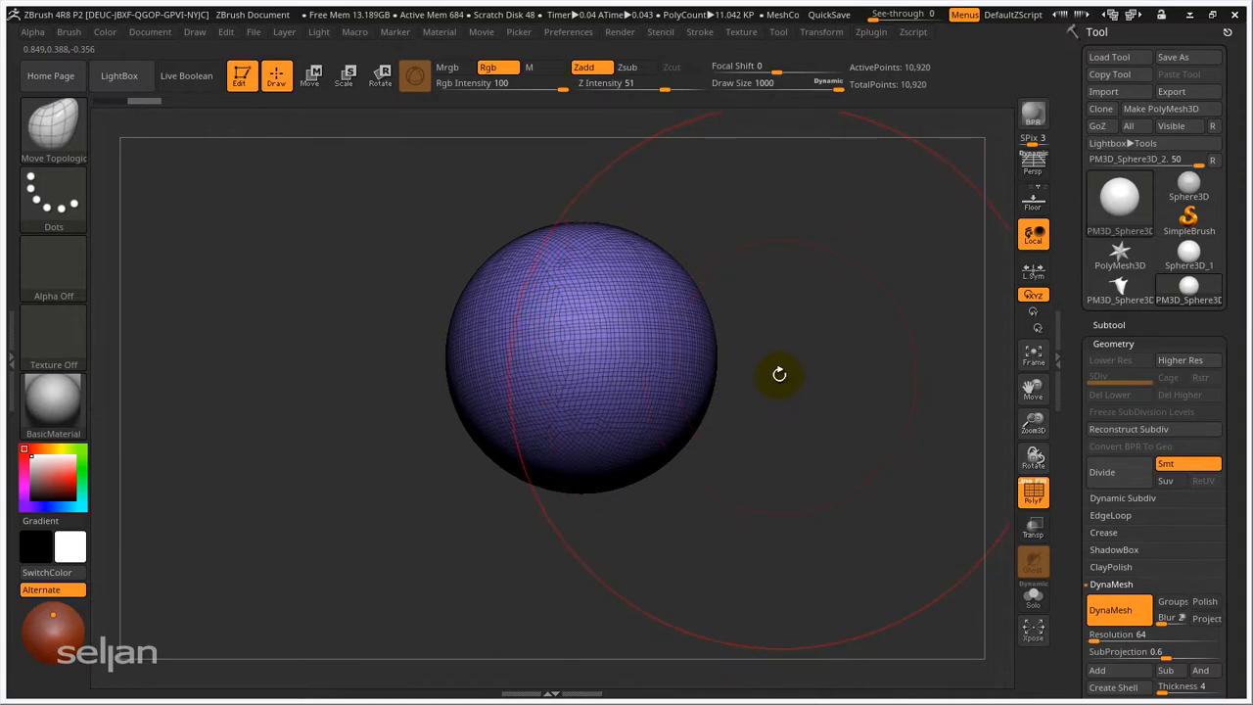
key(shift+f)
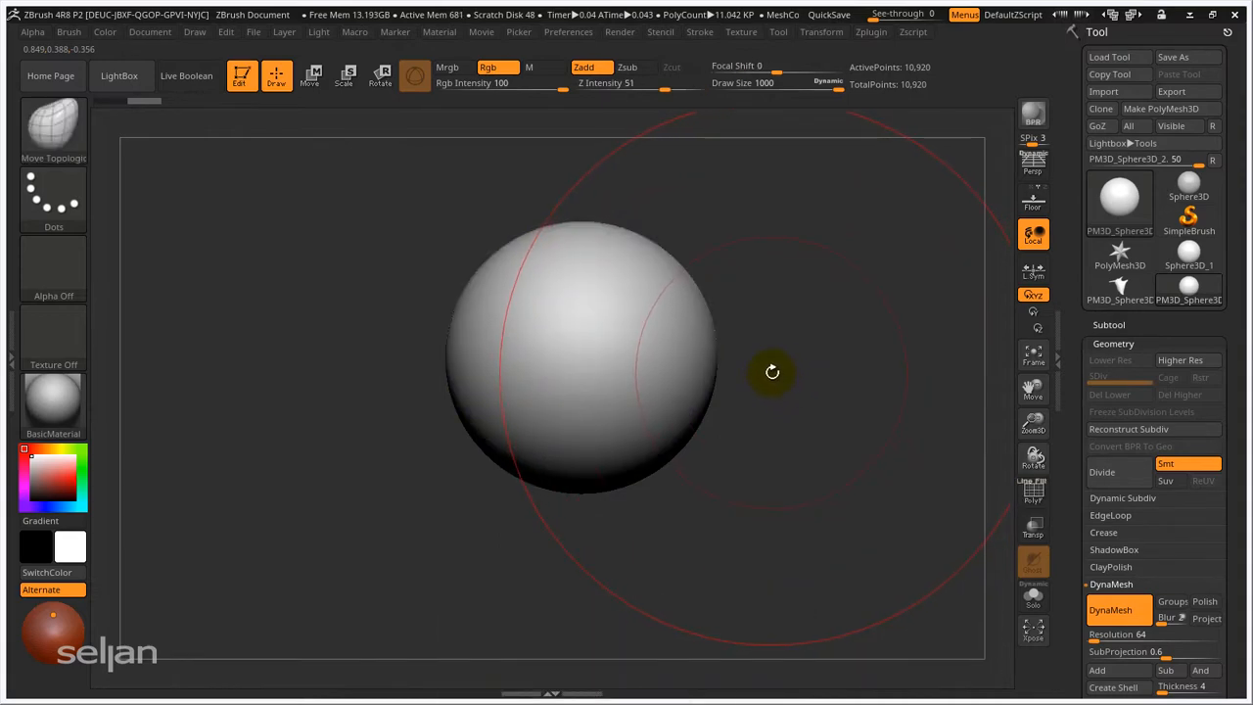
key(shift+p)
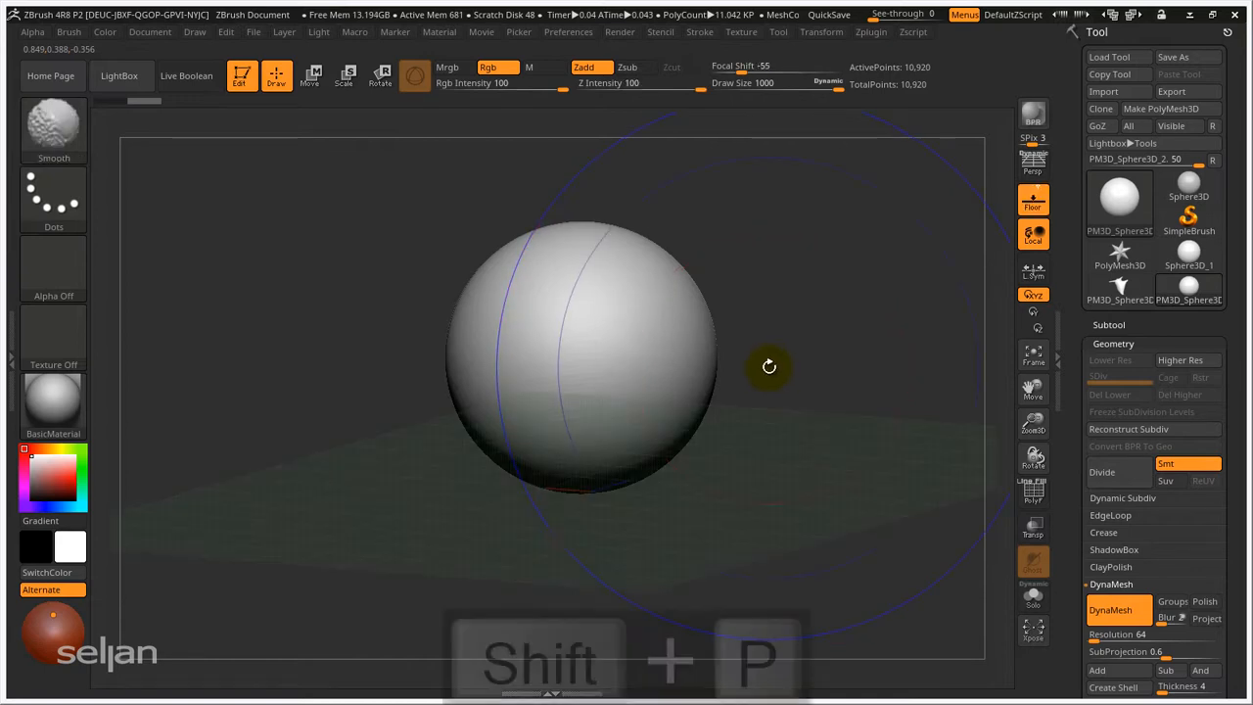
drag(791, 345, 763, 308)
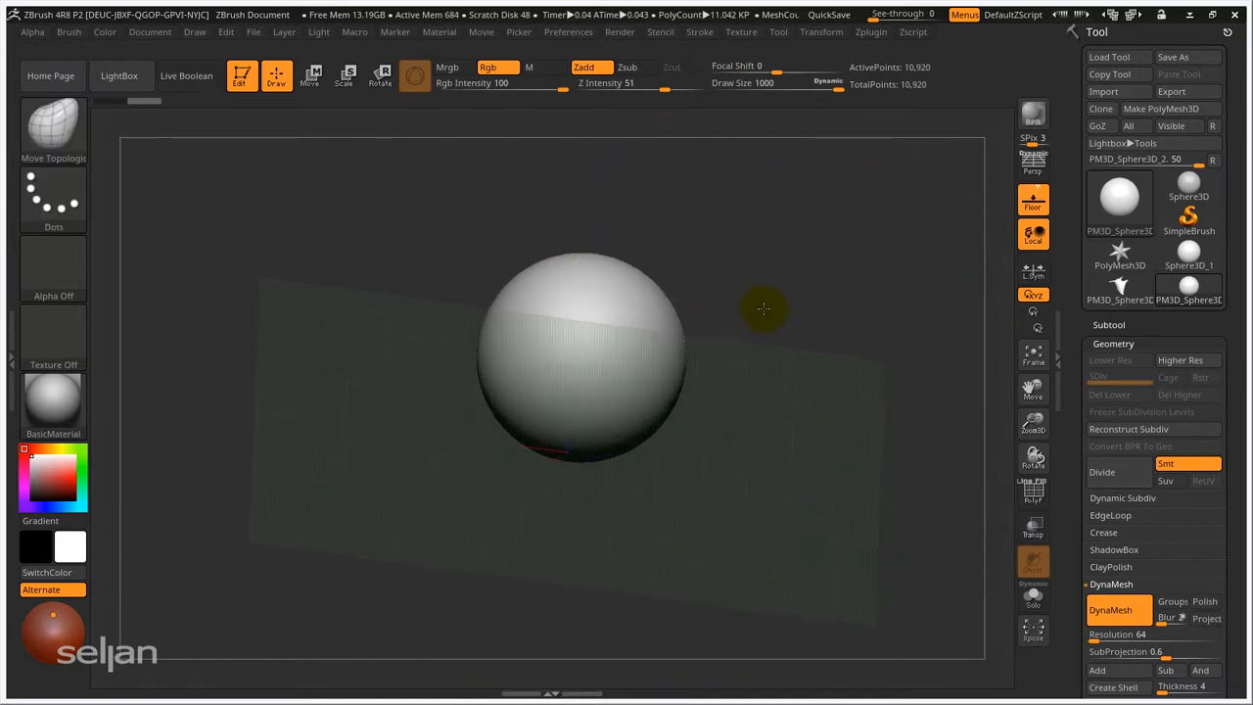
drag(636, 441, 750, 405)
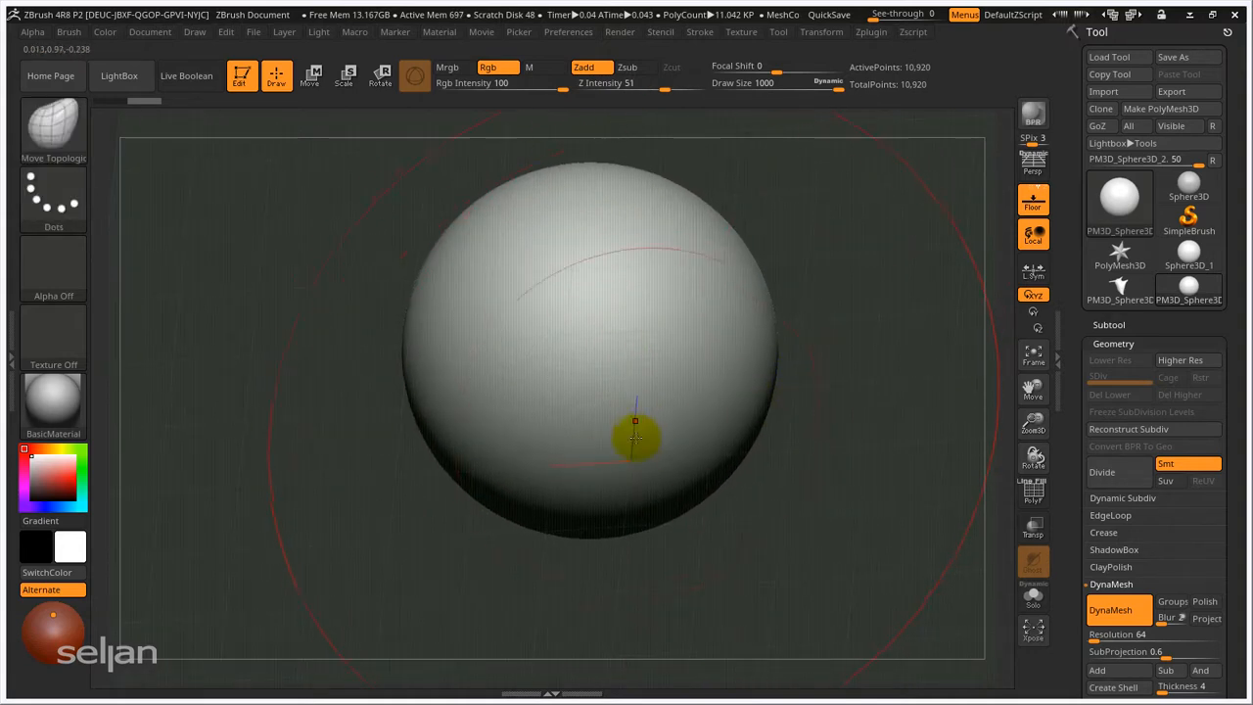
drag(635, 431, 592, 449)
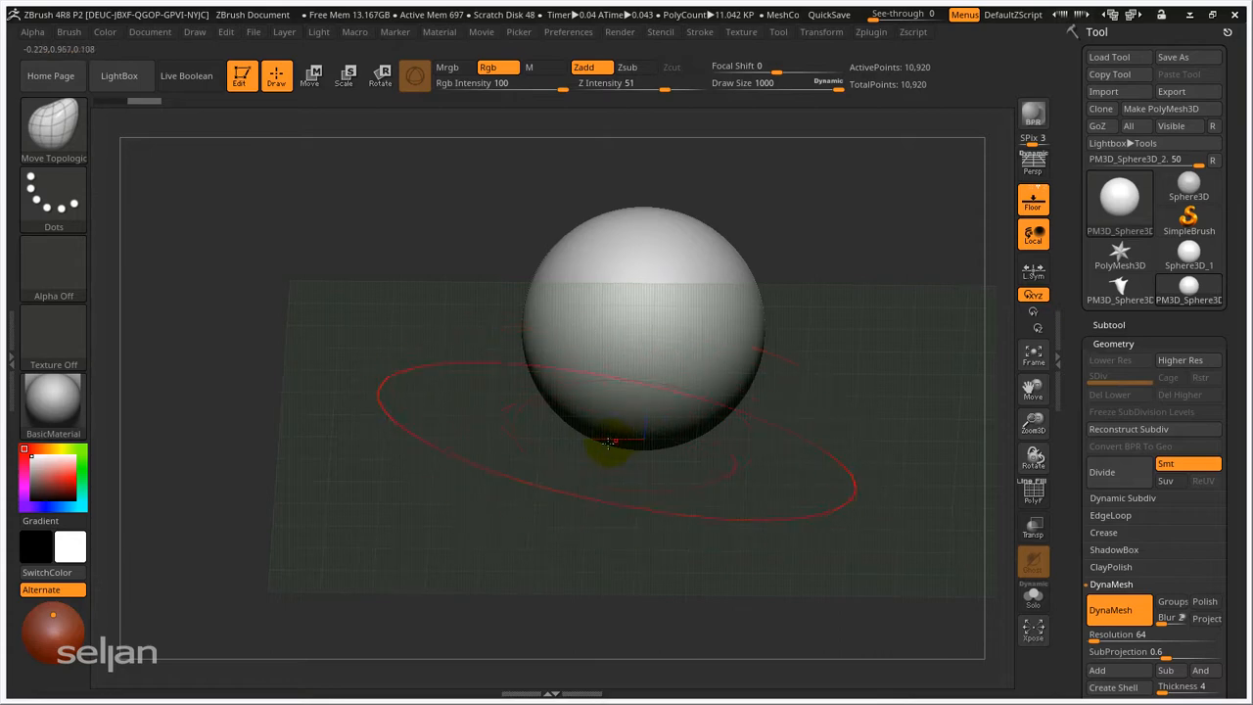
drag(619, 428, 590, 454)
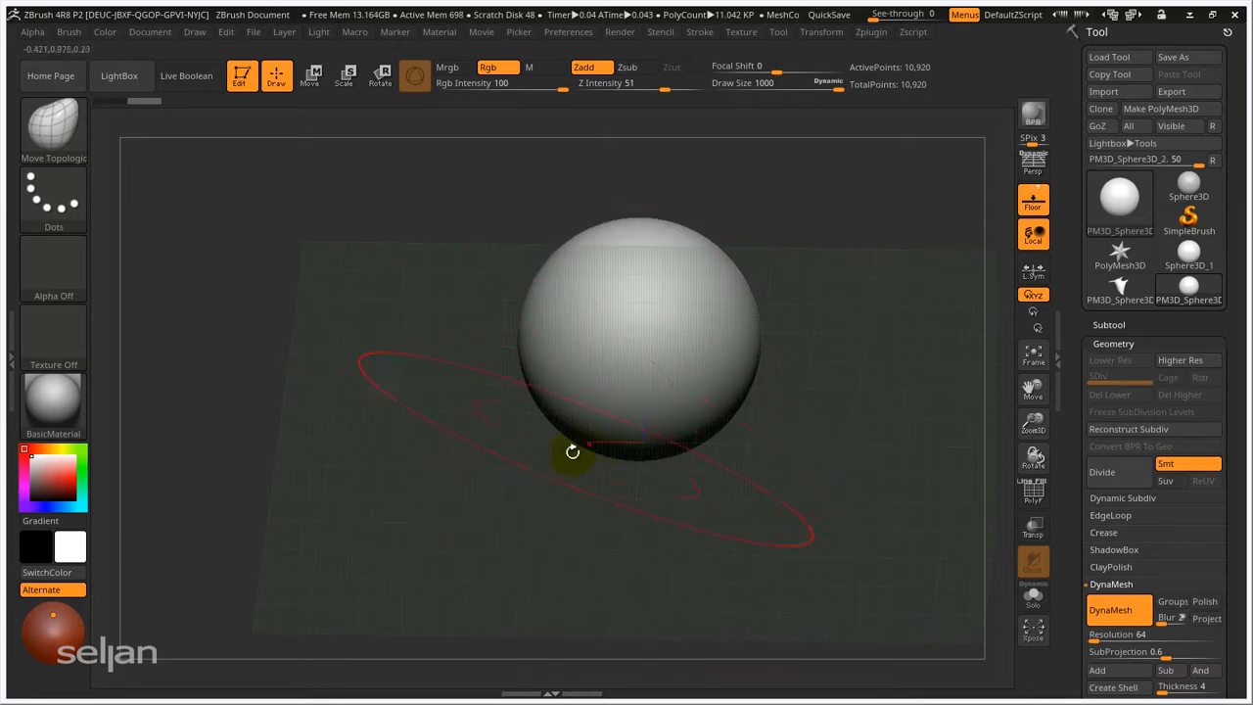
drag(572, 451, 696, 464)
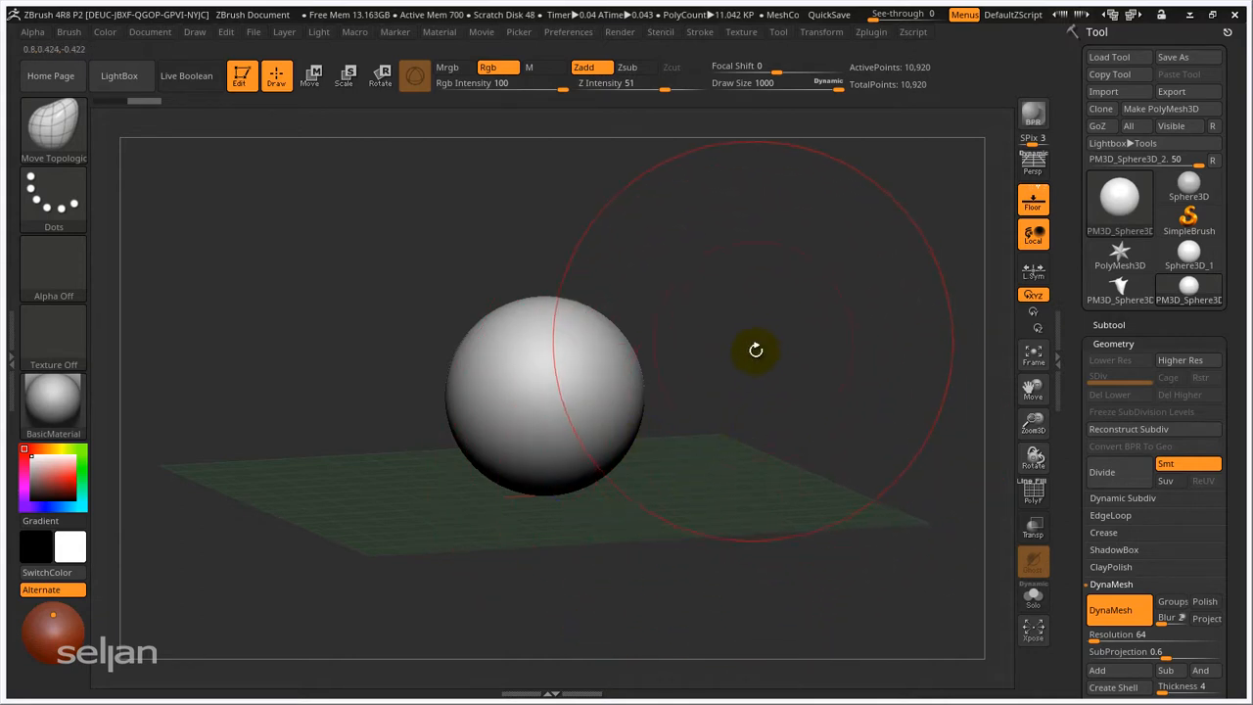
- Turn on the perspective view for the sphere and floor grid
drag(756, 350, 758, 344)
key(p)
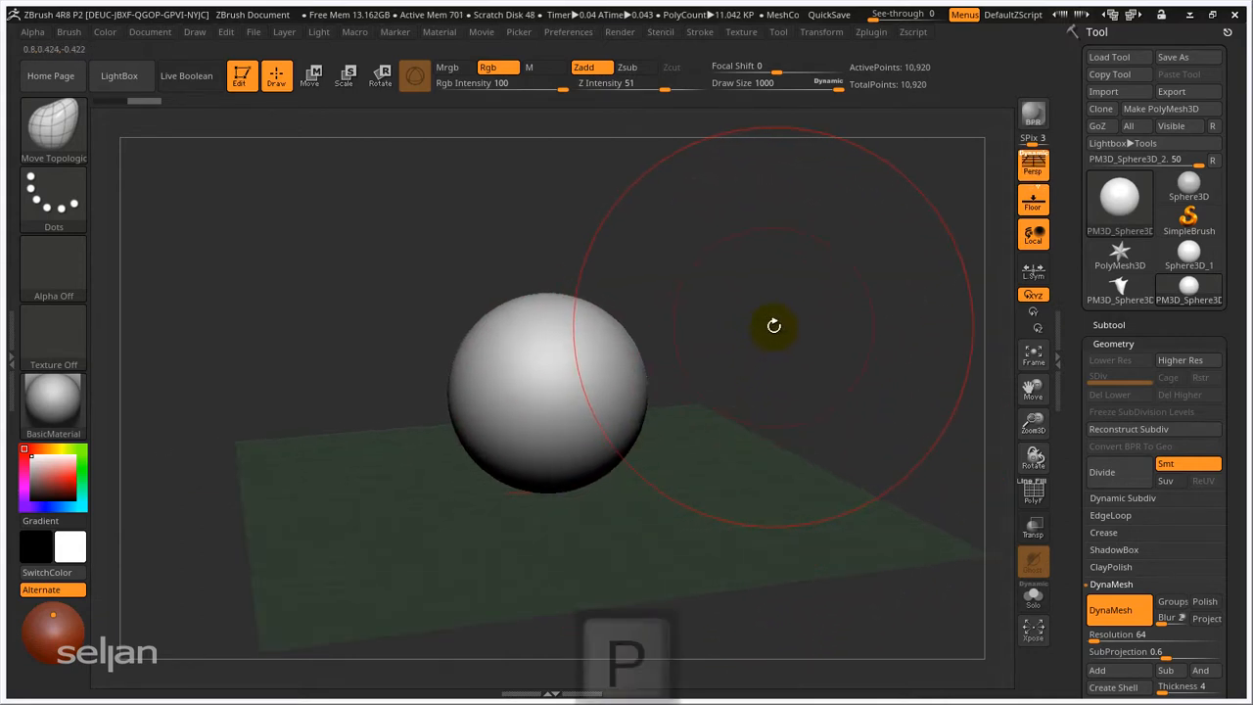
mouse_move(781, 374)
alt+right_down()
mouse_move(771, 381)
mouse_move(745, 347)
mouse_move(790, 418)
mouse_move(767, 372)
mouse_move(800, 405)
mouse_move(766, 394)
alt+right_up()
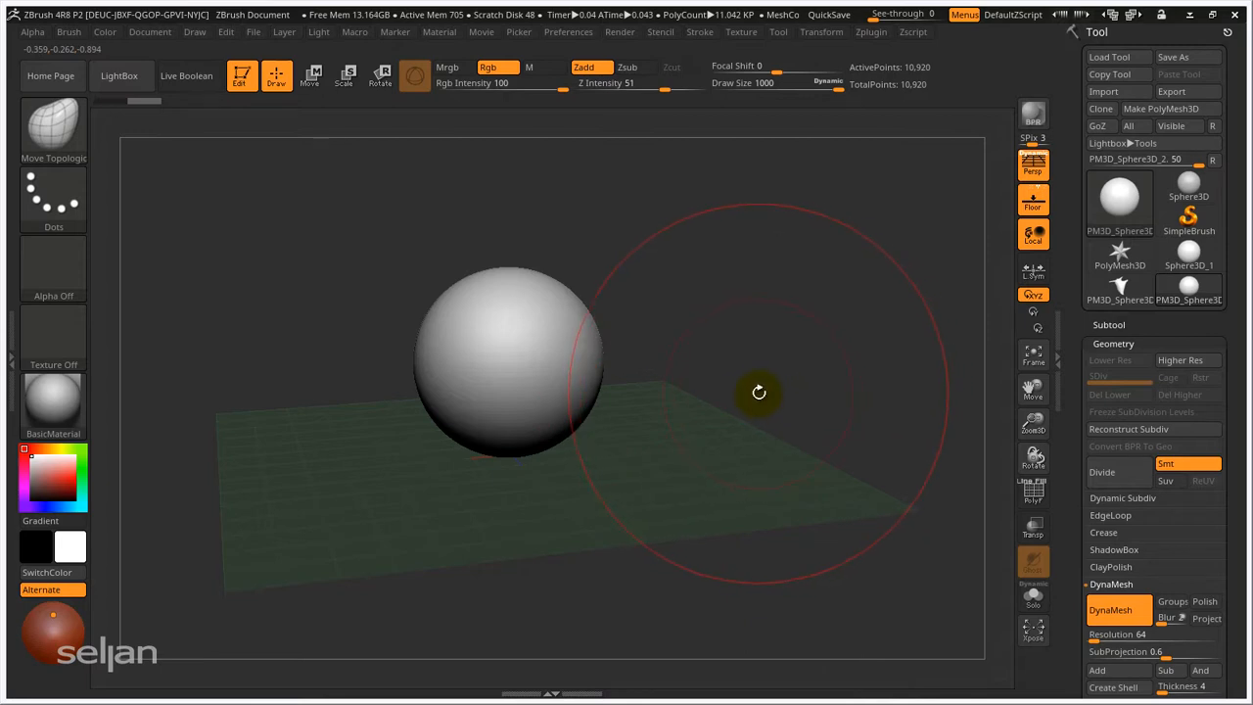
right_drag(763, 389, 775, 384)
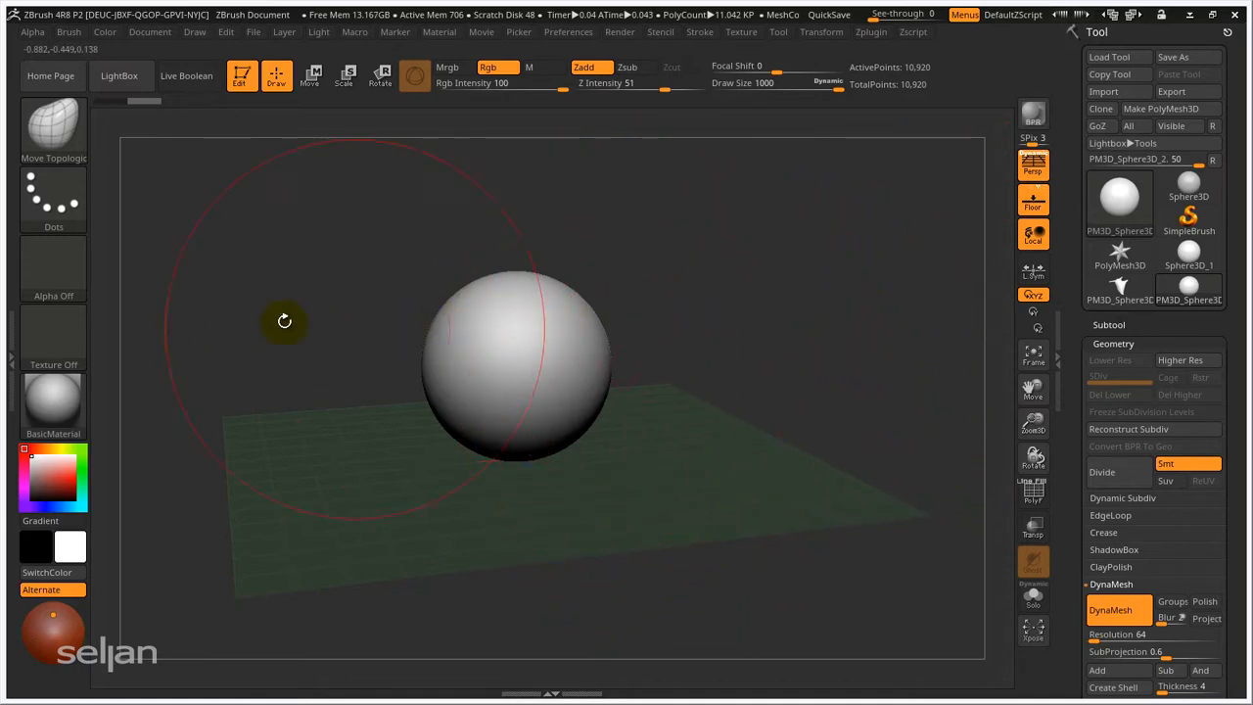
- Set the perspective camera's Angle of View to about 38.77
click(195, 32)
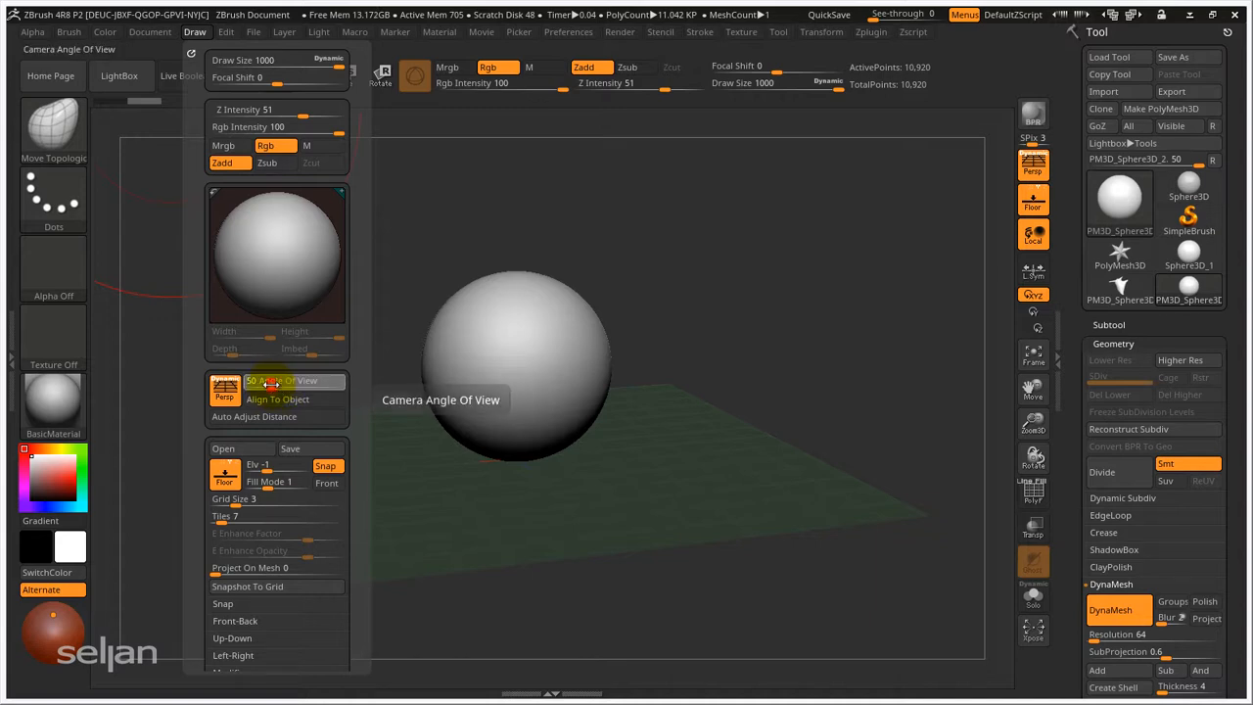
click(267, 383)
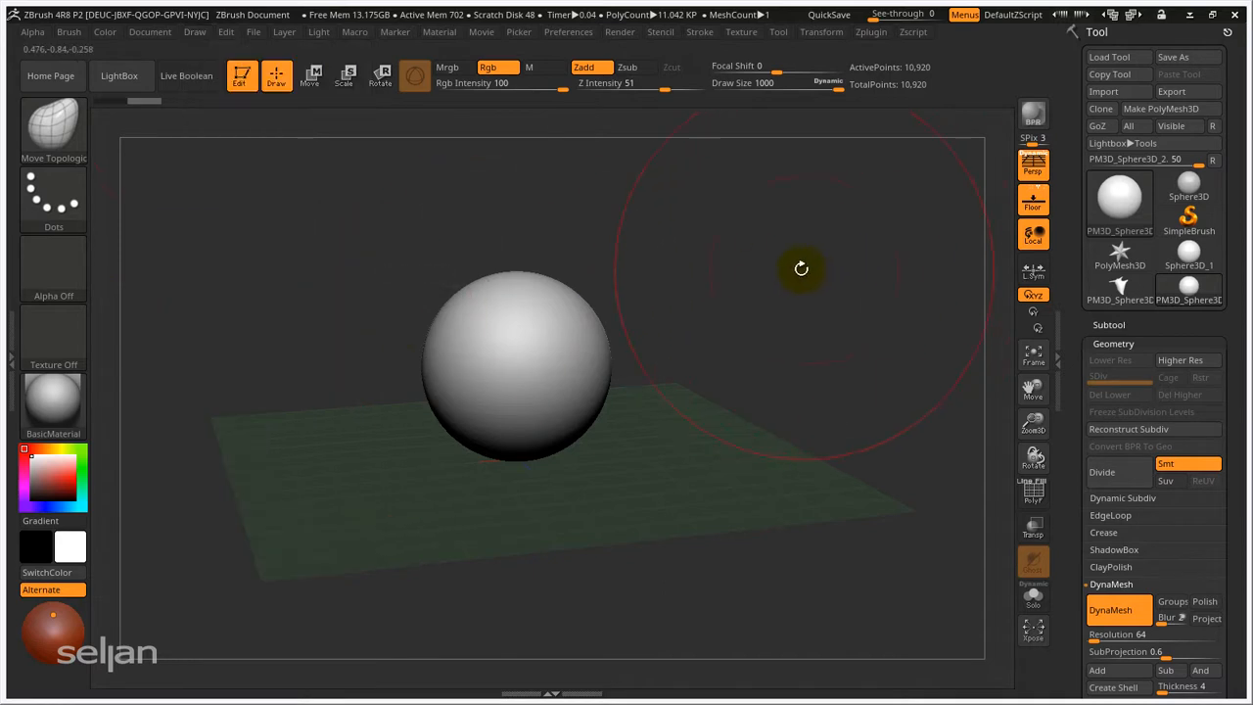
mouse_move(751, 333)
ctrl+right_down()
mouse_move(734, 299)
mouse_move(792, 424)
mouse_move(752, 337)
mouse_move(754, 364)
mouse_move(789, 400)
mouse_move(748, 320)
mouse_move(747, 368)
ctrl+right_up()
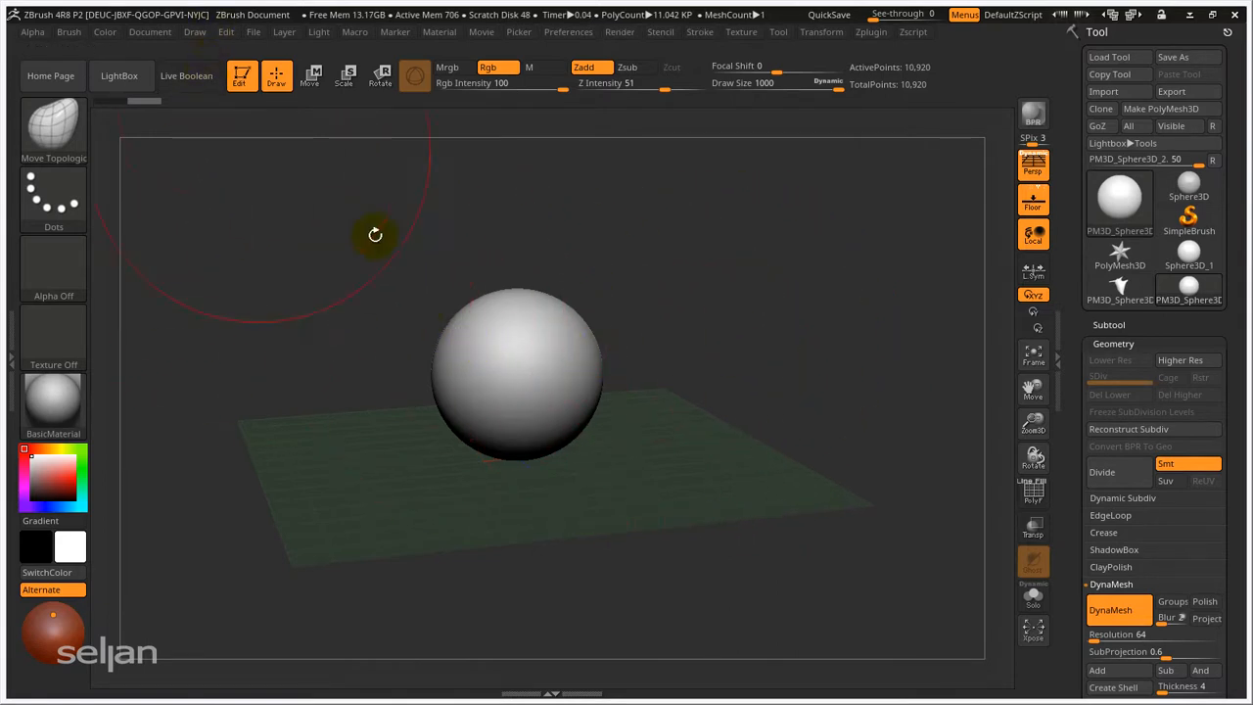
- Expand the empty-able side tray beside the brush shelf and remove the Material palette from it
click(195, 34)
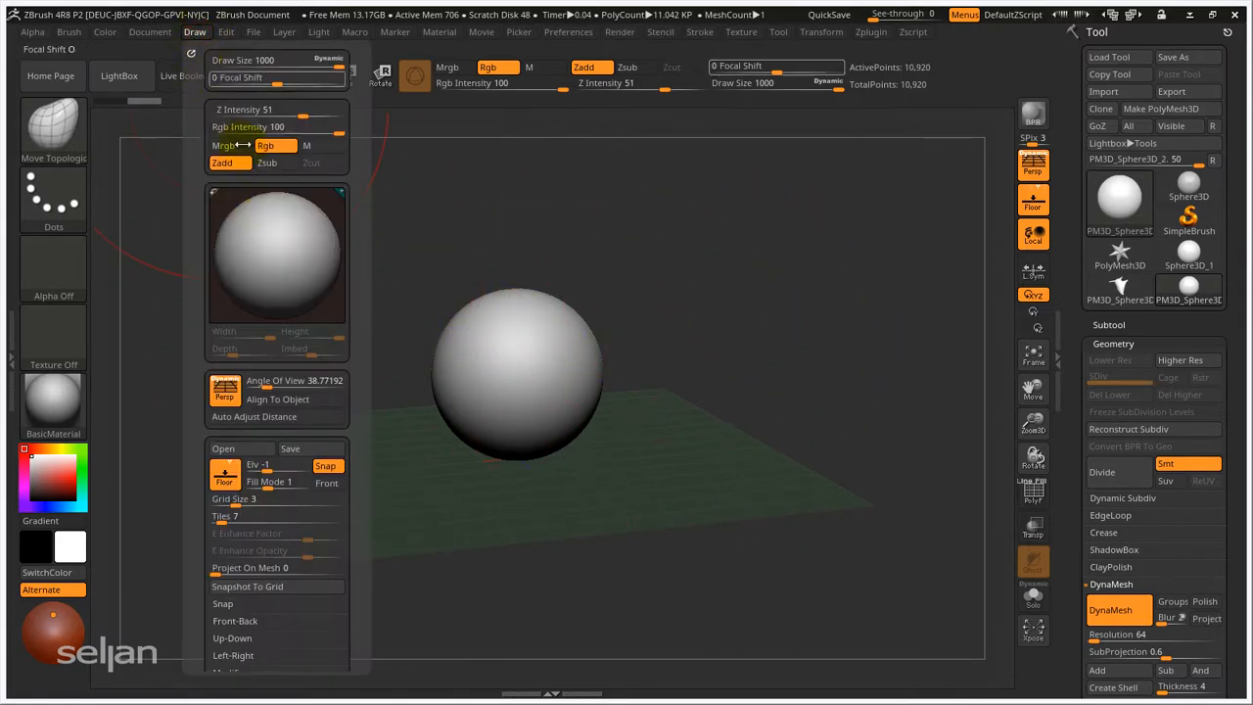
click(11, 360)
double_click(10, 362)
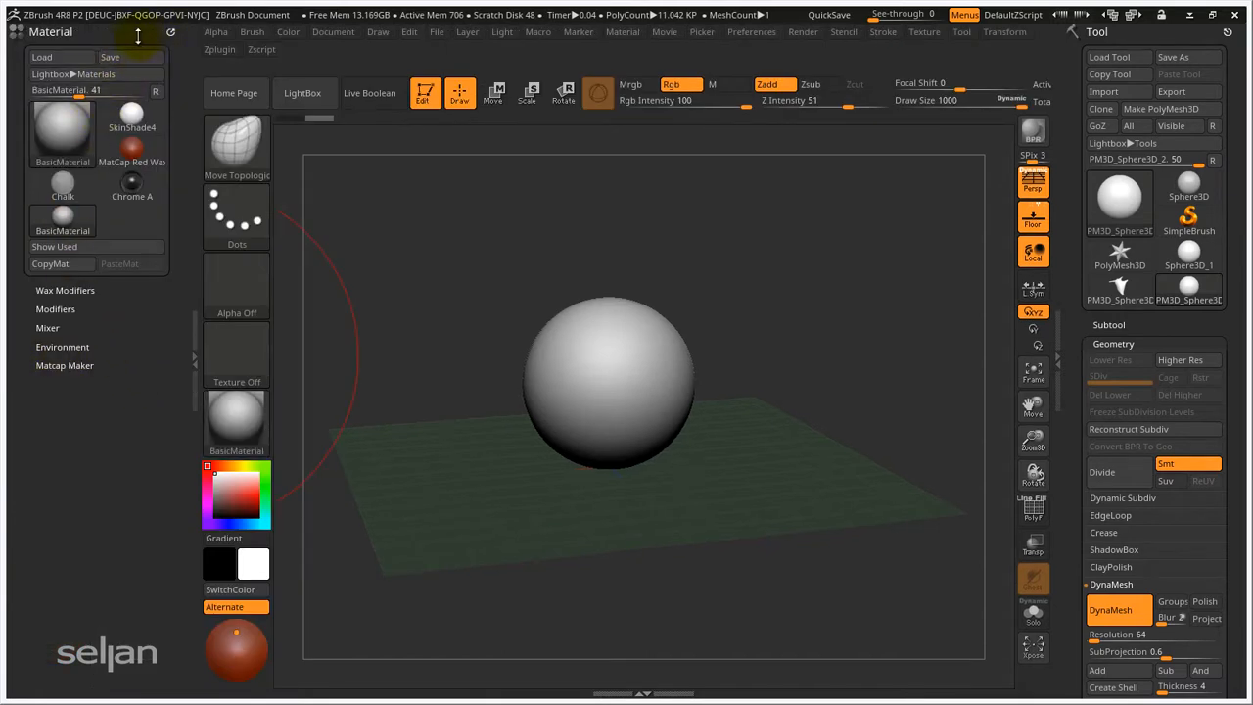
drag(170, 32, 631, 245)
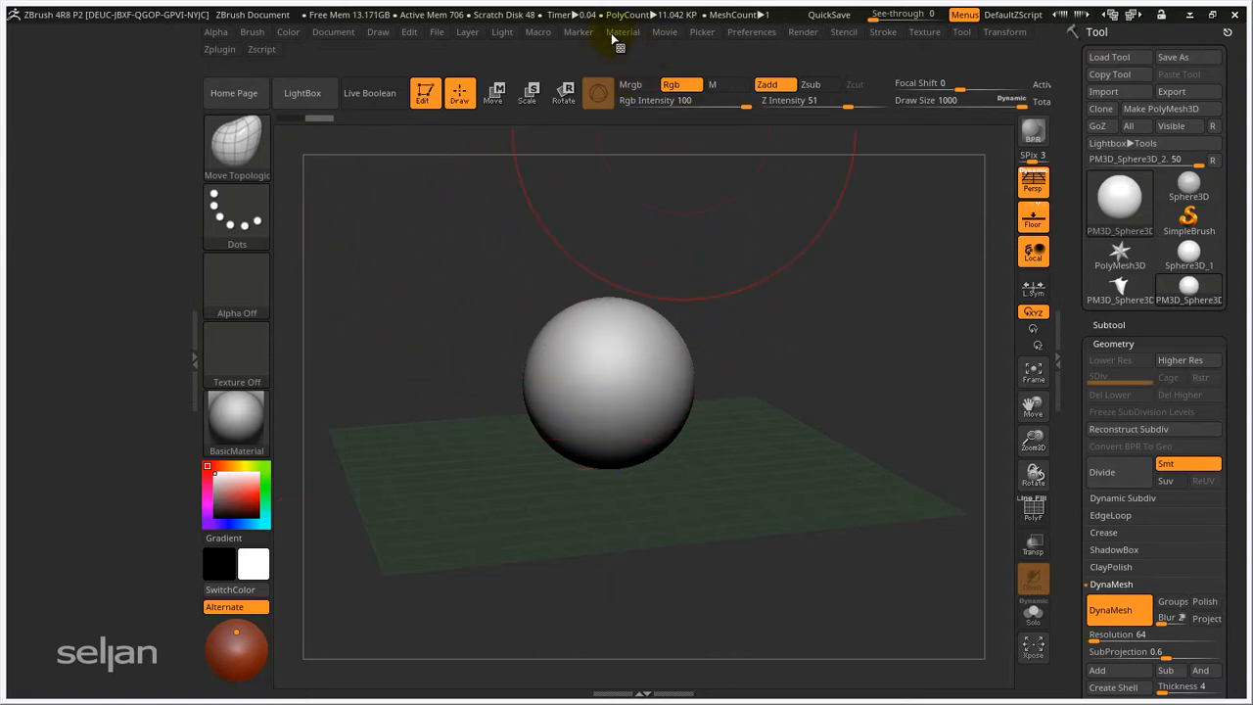
click(615, 33)
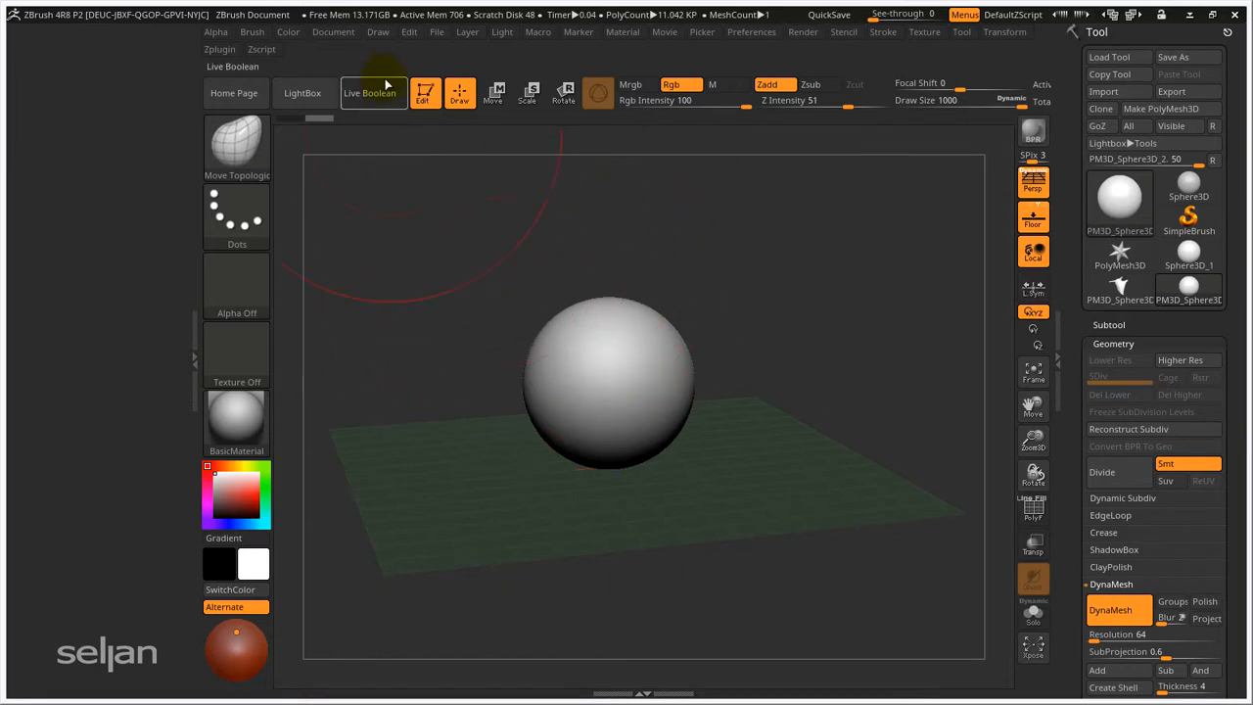
- Dock the Draw palette in the side tray and set the Angle of View to about 40.31
click(377, 34)
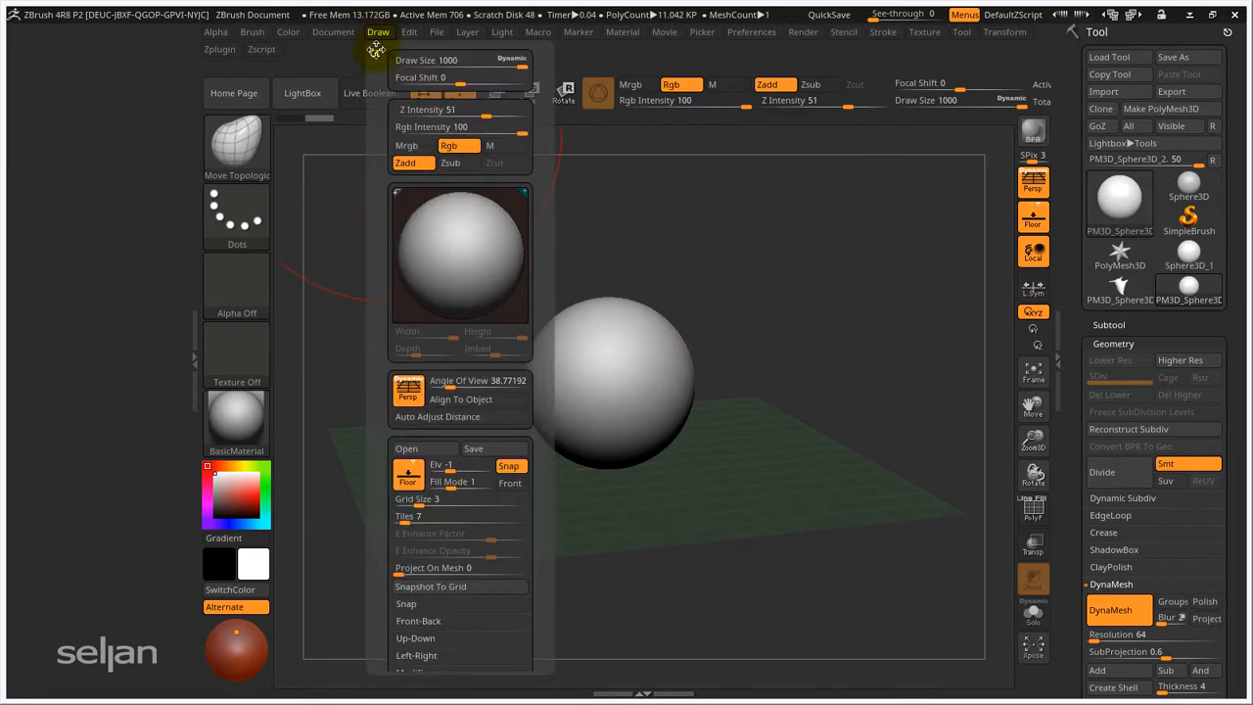
mouse_move(375, 52)
mouse_down()
mouse_move(322, 79)
mouse_move(170, 110)
mouse_move(86, 112)
mouse_up()
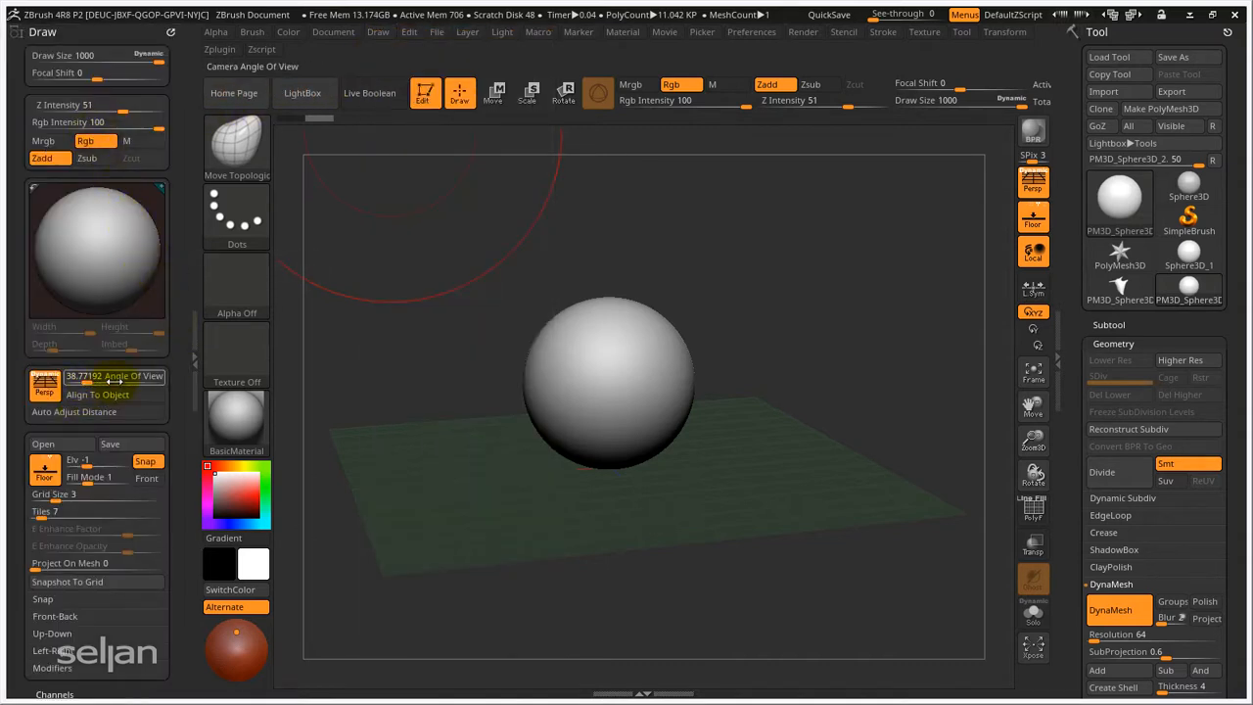
drag(79, 381, 90, 381)
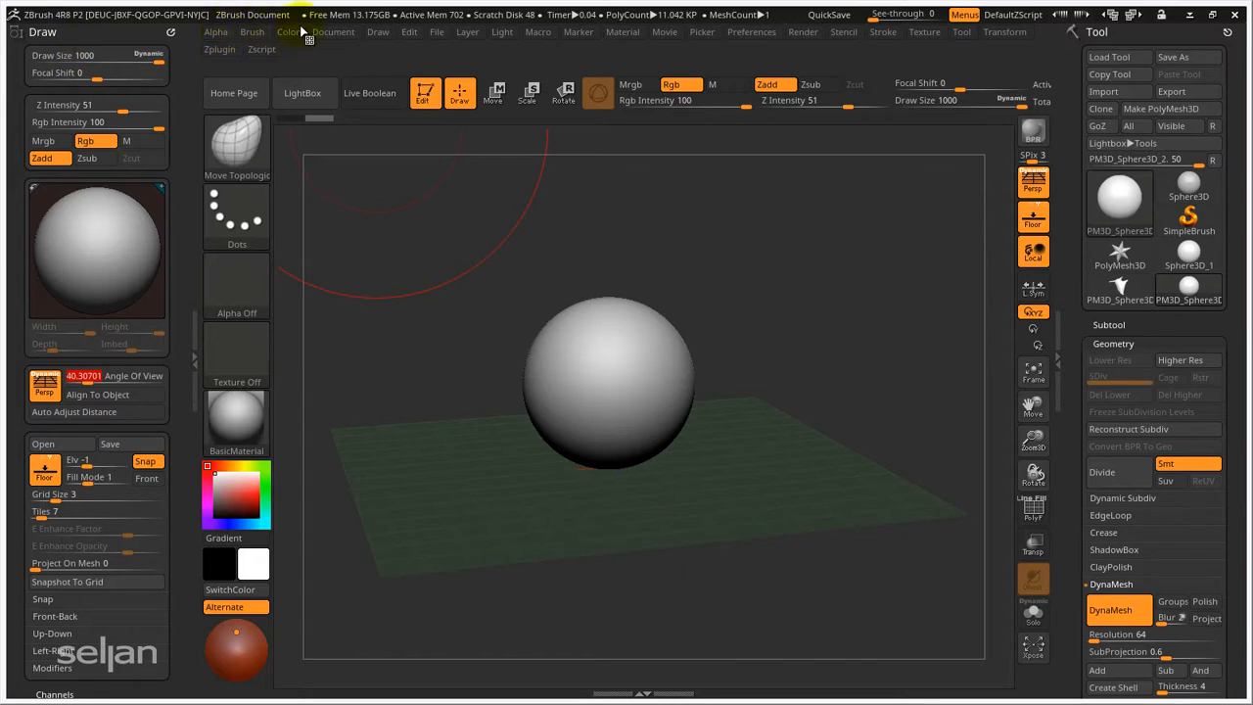
- Dock the Draw palette in the side tray again and set the Angle of View to about 44.91
click(377, 32)
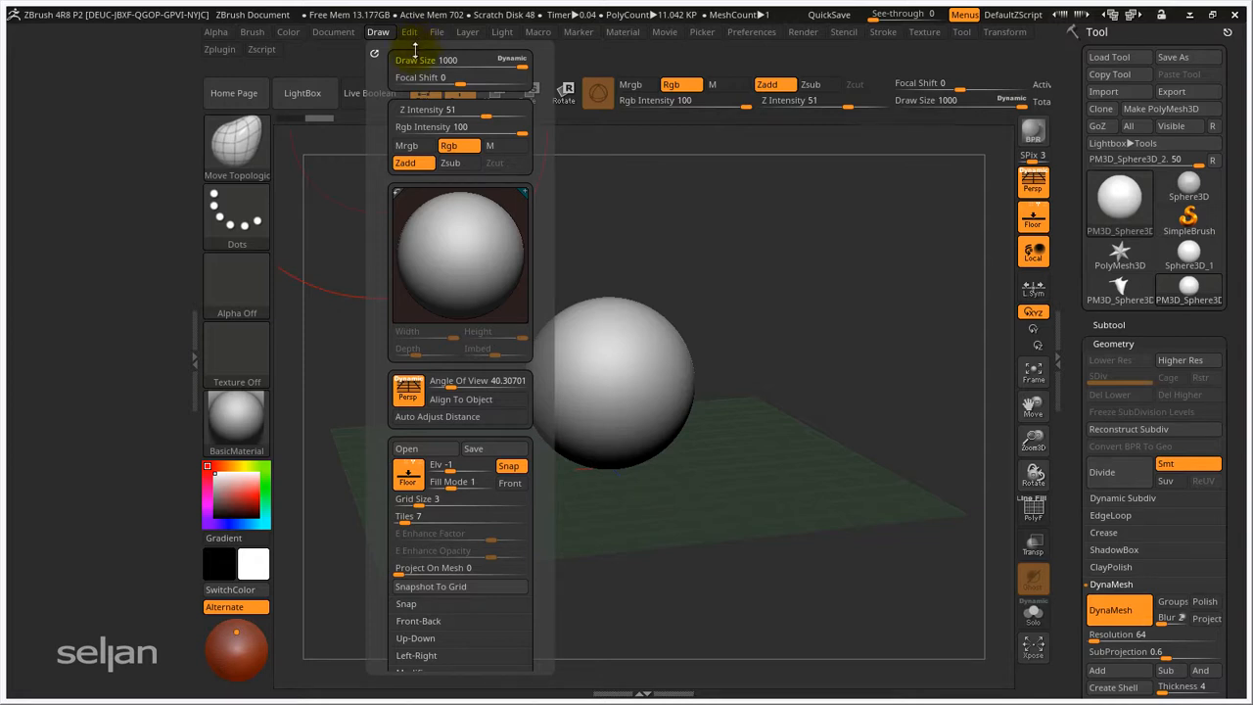
click(373, 54)
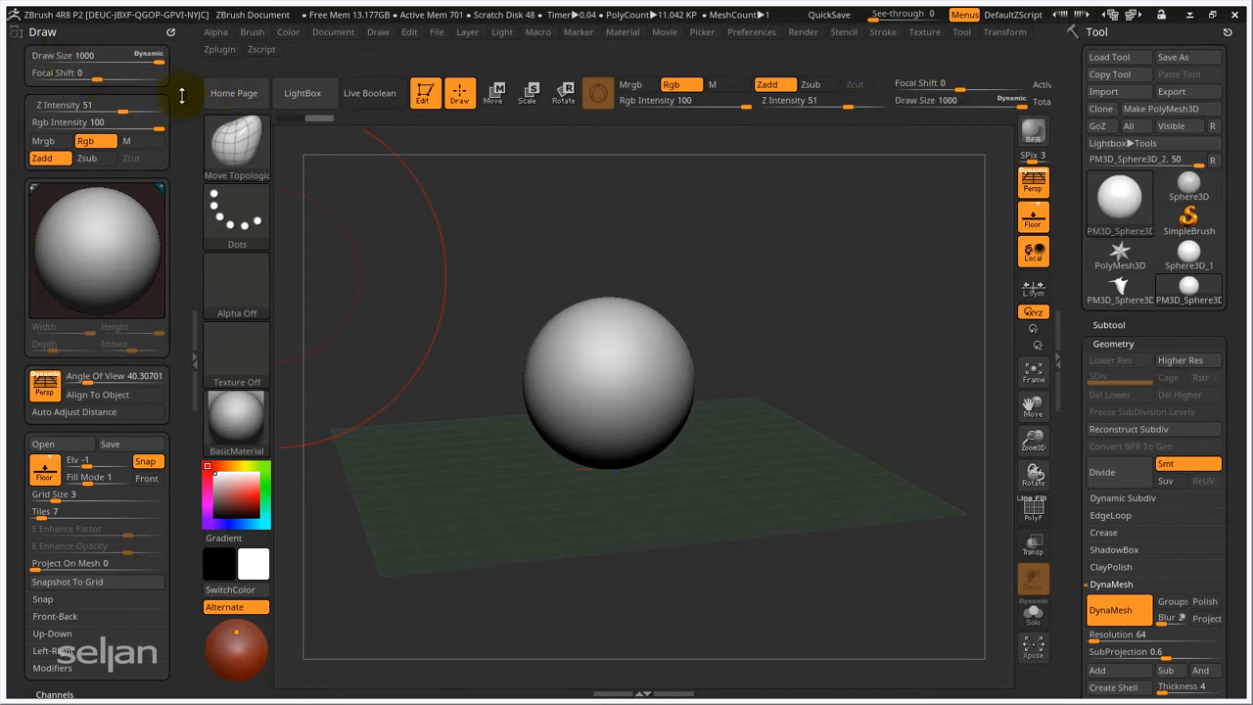
drag(180, 127, 179, 129)
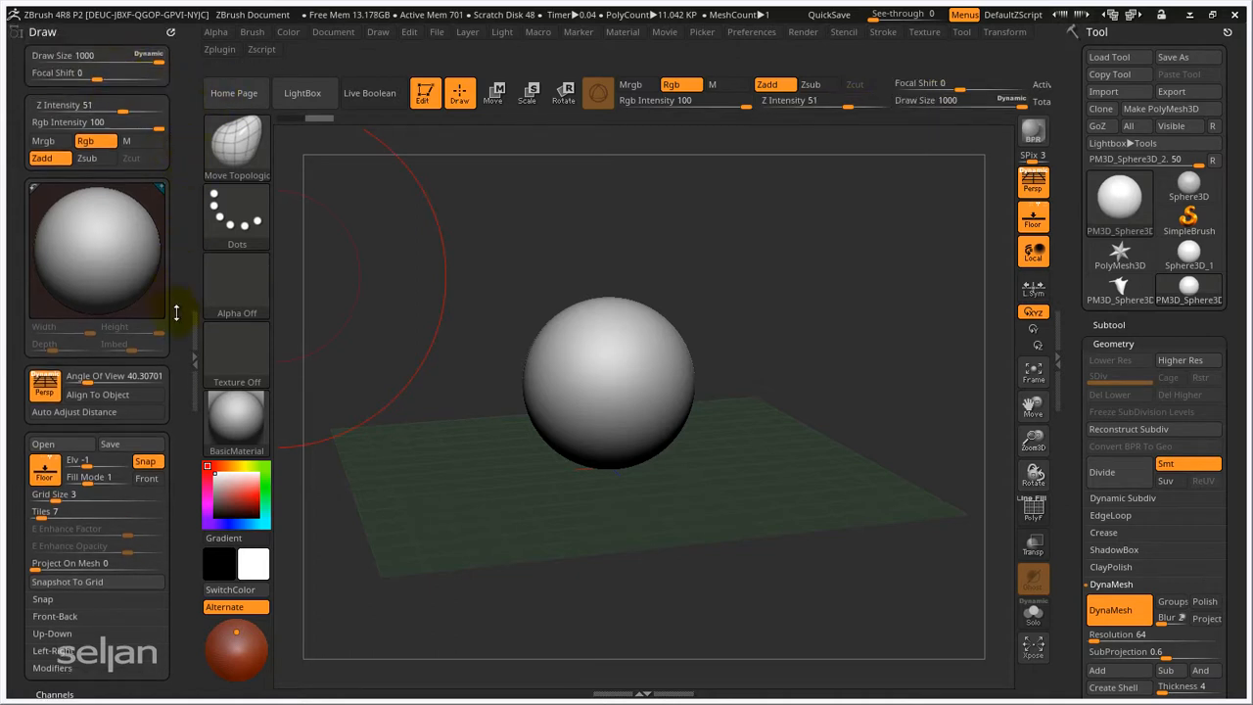
drag(183, 258, 184, 238)
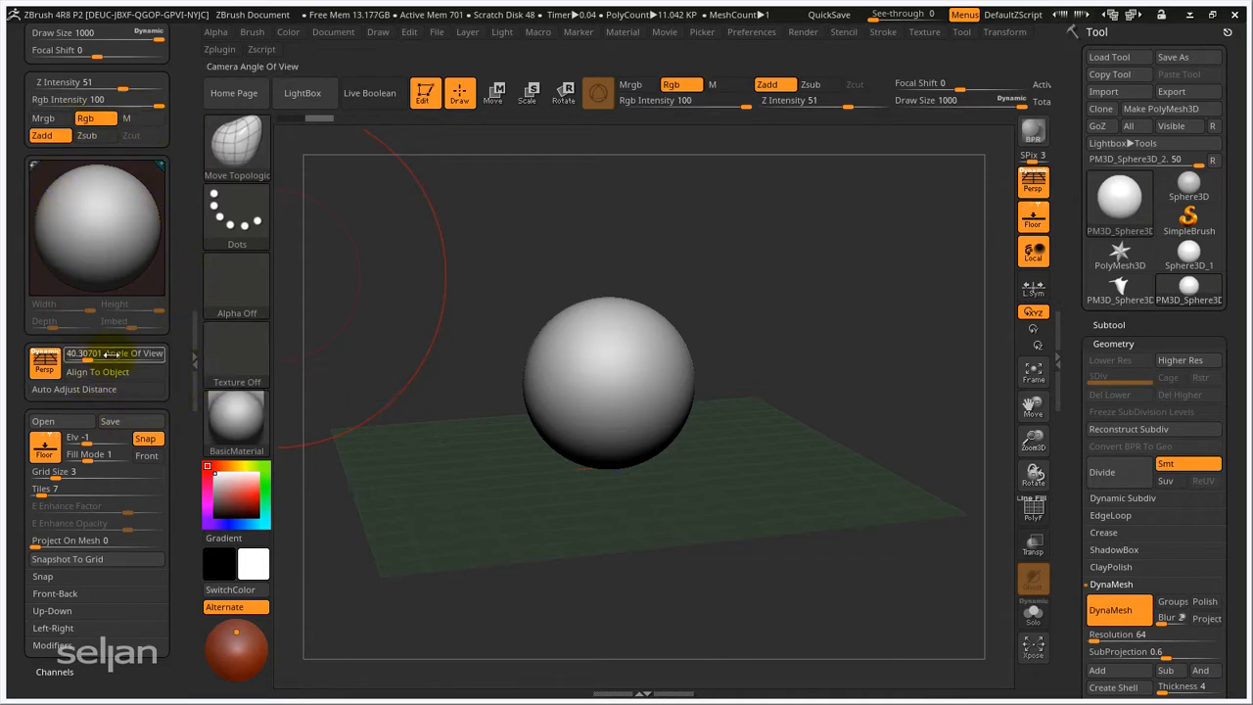
drag(87, 356, 89, 360)
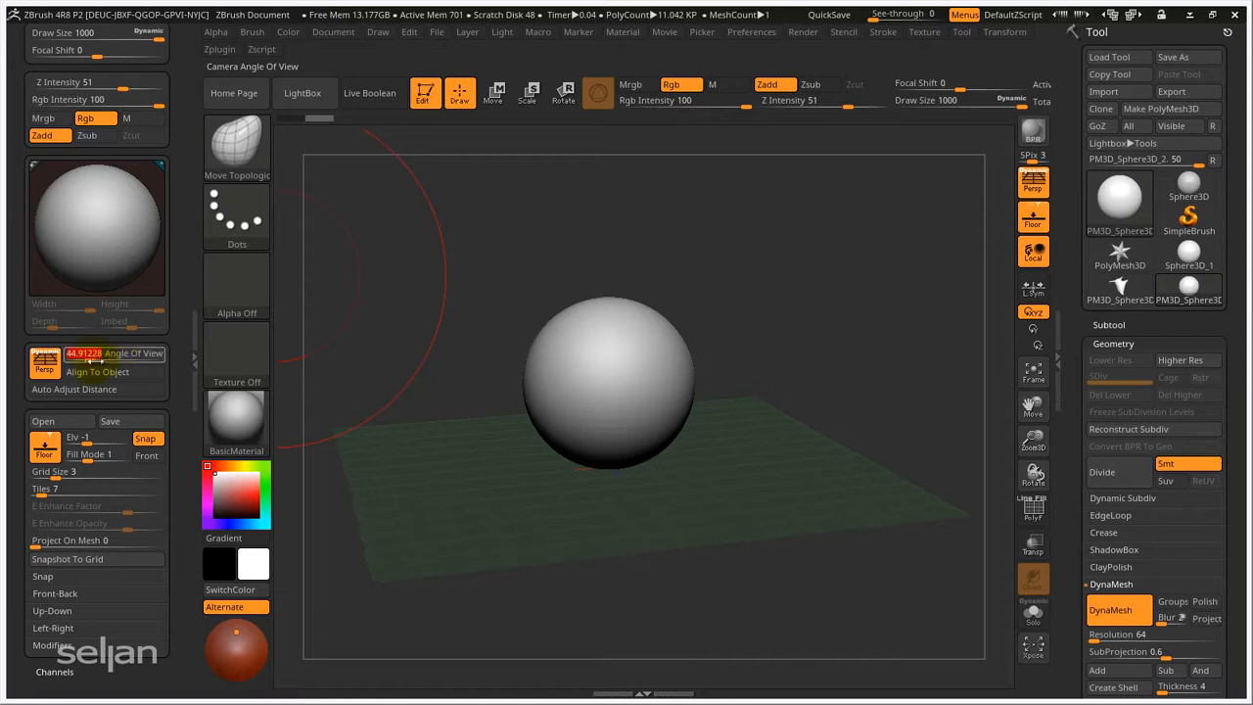
drag(186, 236, 185, 271)
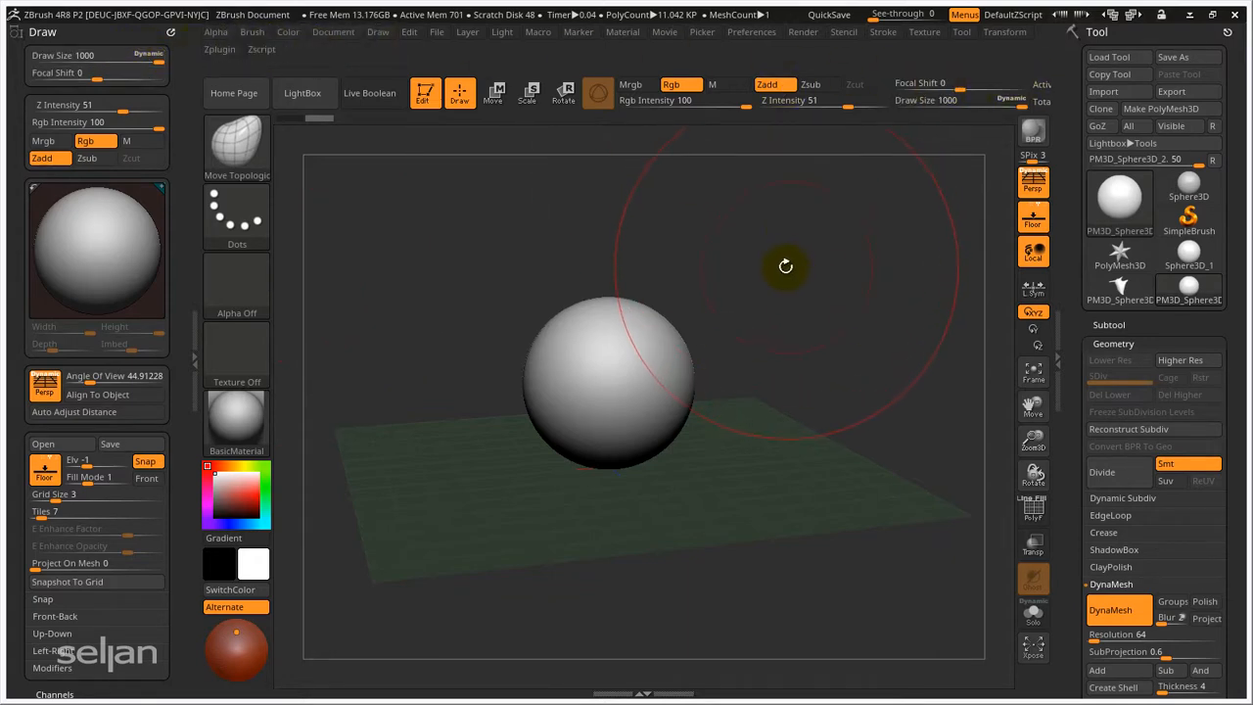
- Collapse the side tray holding the Draw palette and set the brush's Draw Size to 459
key(s)
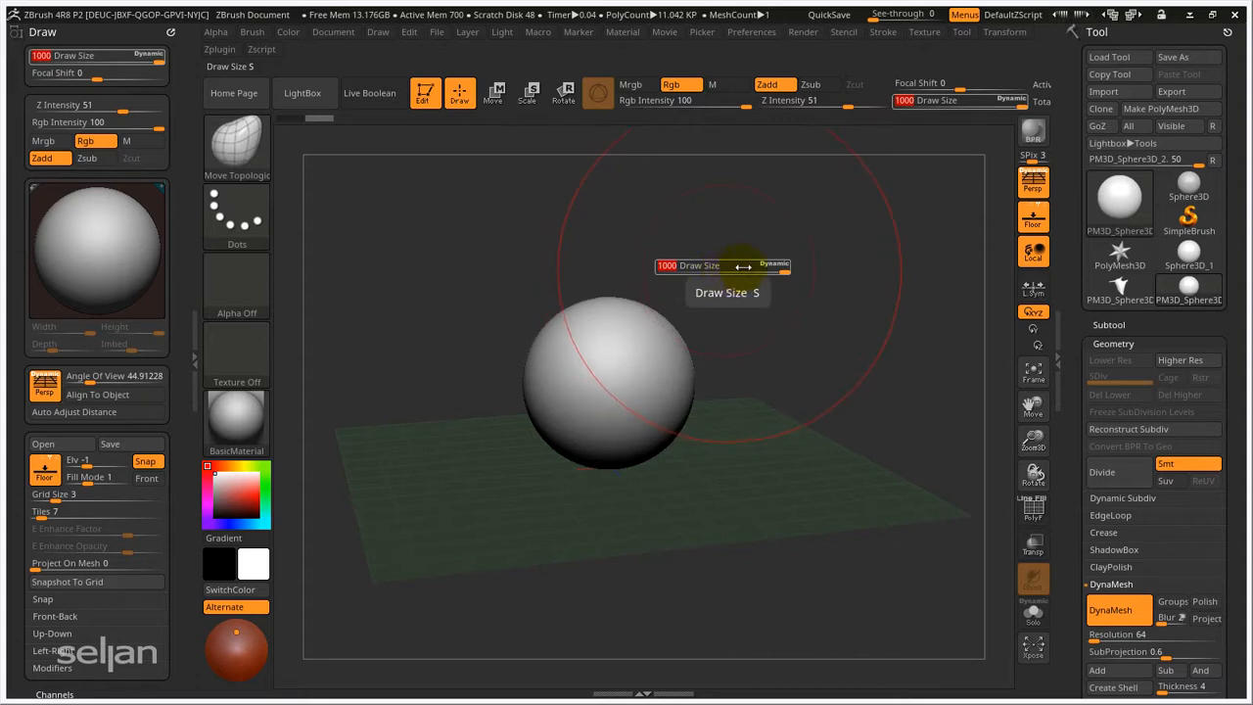
key(s)
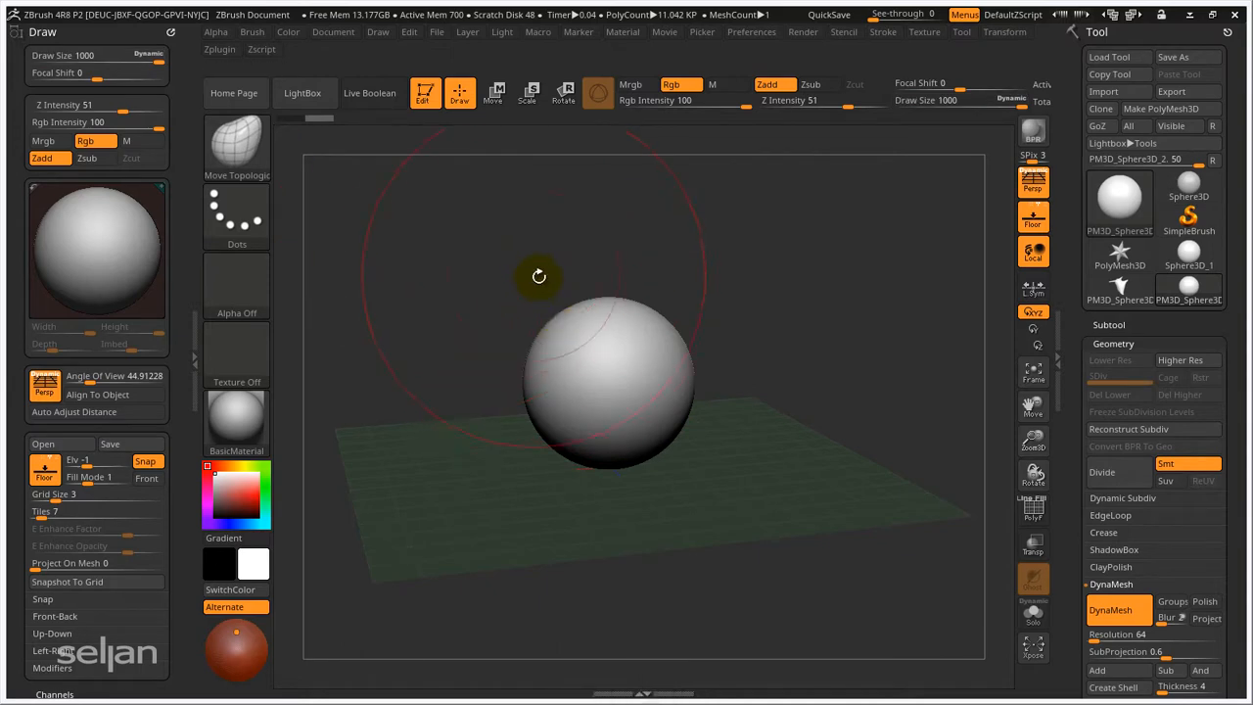
key(s)
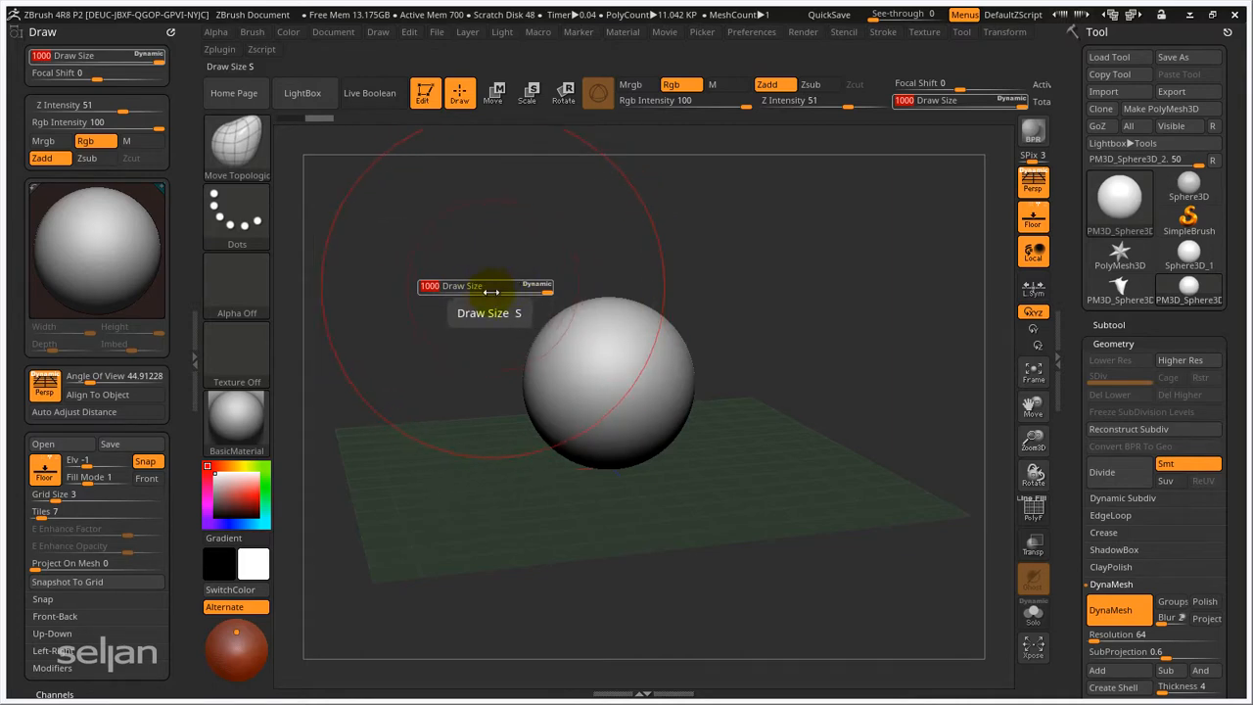
key(s)
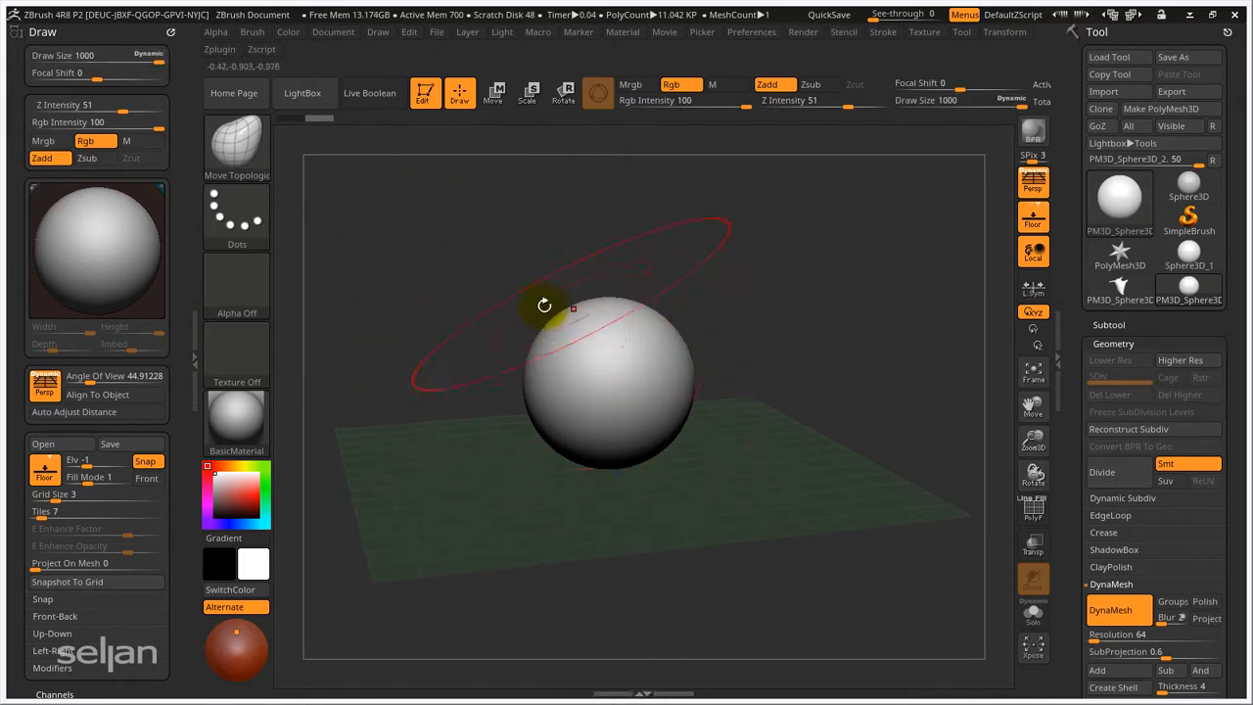
click(190, 358)
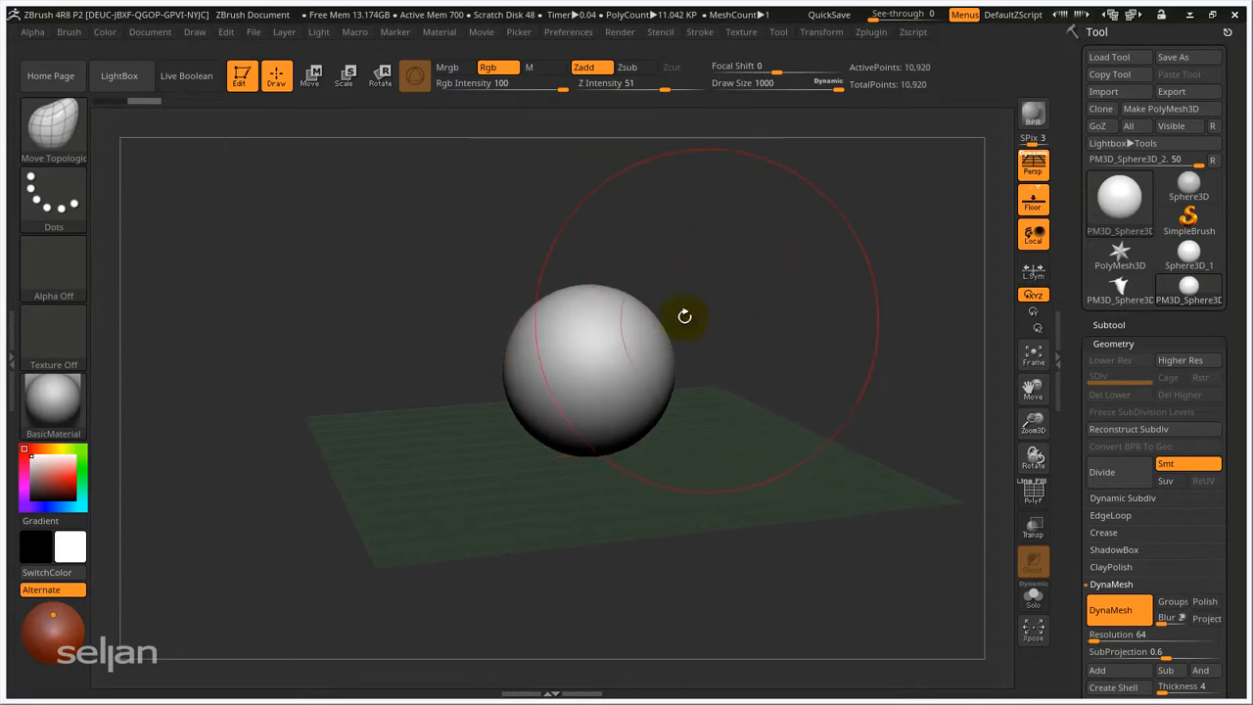
key(s)
click(636, 365)
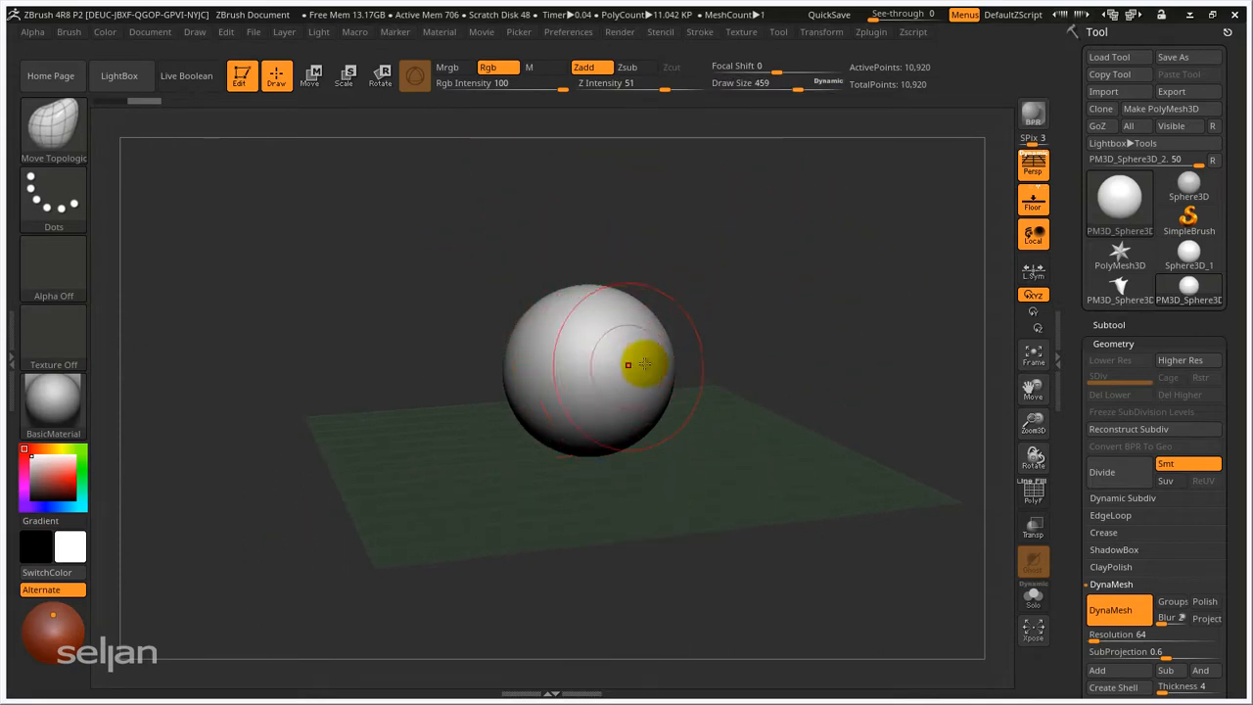
- Compare orbiting the sphere with all-axis rotation and with Y-axis-only rotation, leaving Y-axis rotation active
mouse_move(705, 358)
mouse_down()
mouse_move(719, 355)
mouse_move(714, 330)
mouse_move(693, 409)
mouse_move(744, 336)
mouse_move(674, 327)
mouse_move(708, 394)
mouse_move(757, 359)
mouse_move(721, 265)
mouse_move(686, 344)
mouse_move(770, 352)
mouse_move(761, 290)
mouse_move(682, 268)
mouse_move(549, 307)
mouse_move(578, 359)
mouse_move(619, 281)
mouse_move(671, 392)
mouse_move(593, 372)
mouse_move(637, 378)
mouse_move(759, 320)
mouse_move(755, 358)
mouse_move(735, 316)
mouse_move(712, 354)
mouse_move(827, 336)
mouse_up()
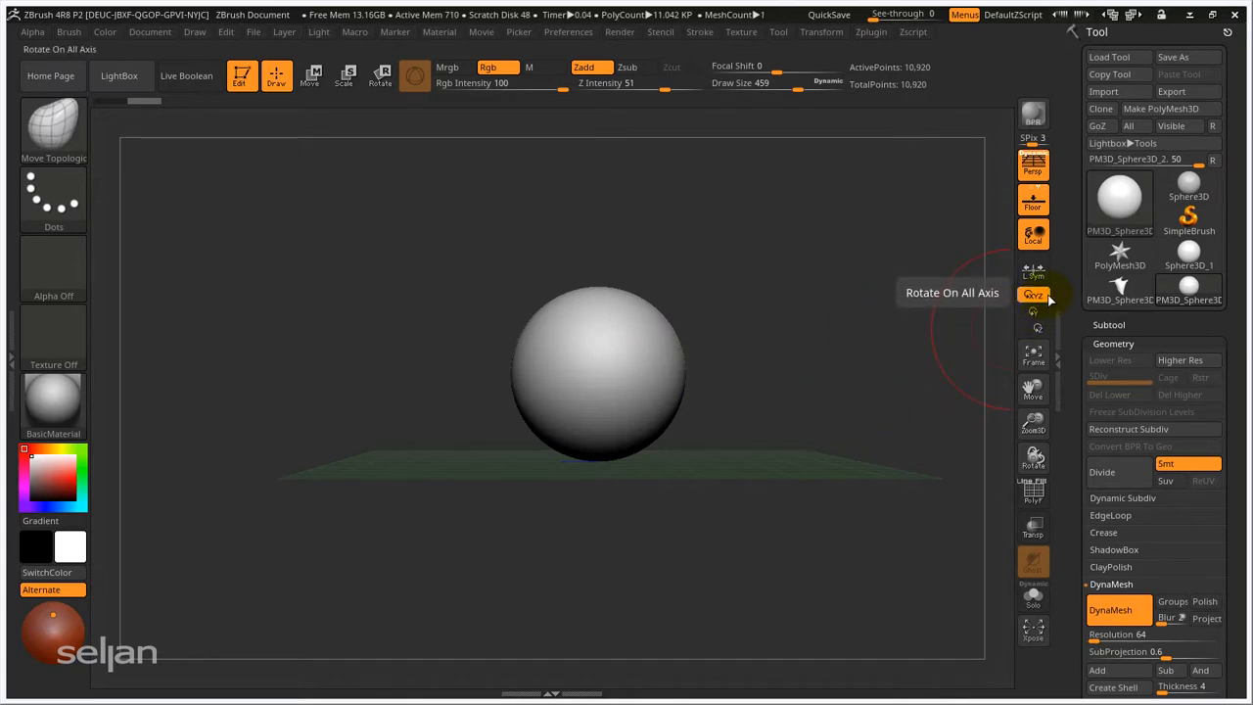
mouse_move(798, 360)
mouse_down()
mouse_move(705, 456)
mouse_move(685, 322)
mouse_move(784, 385)
mouse_move(775, 297)
mouse_move(794, 287)
mouse_move(904, 322)
mouse_move(878, 341)
mouse_move(763, 363)
mouse_move(833, 330)
mouse_move(712, 322)
mouse_move(741, 335)
mouse_up()
mouse_move(724, 331)
ctrl+right_down()
mouse_move(727, 347)
mouse_move(794, 343)
ctrl+right_up()
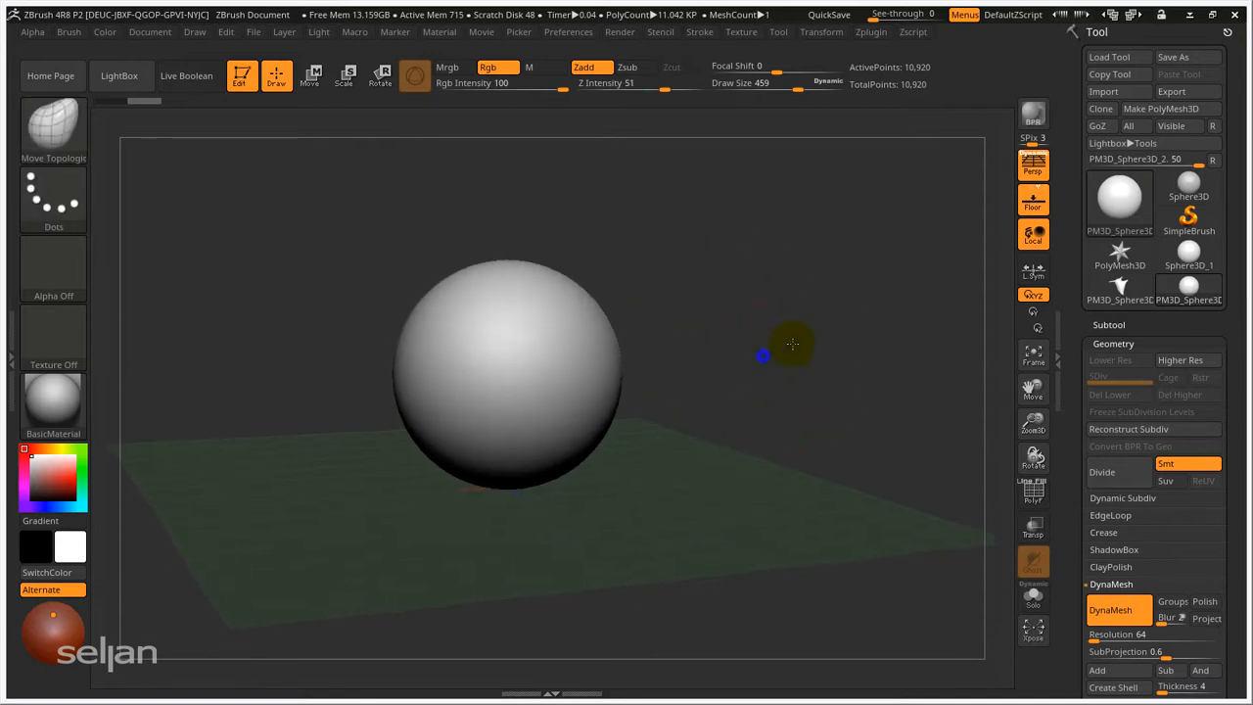
drag(794, 343, 776, 335)
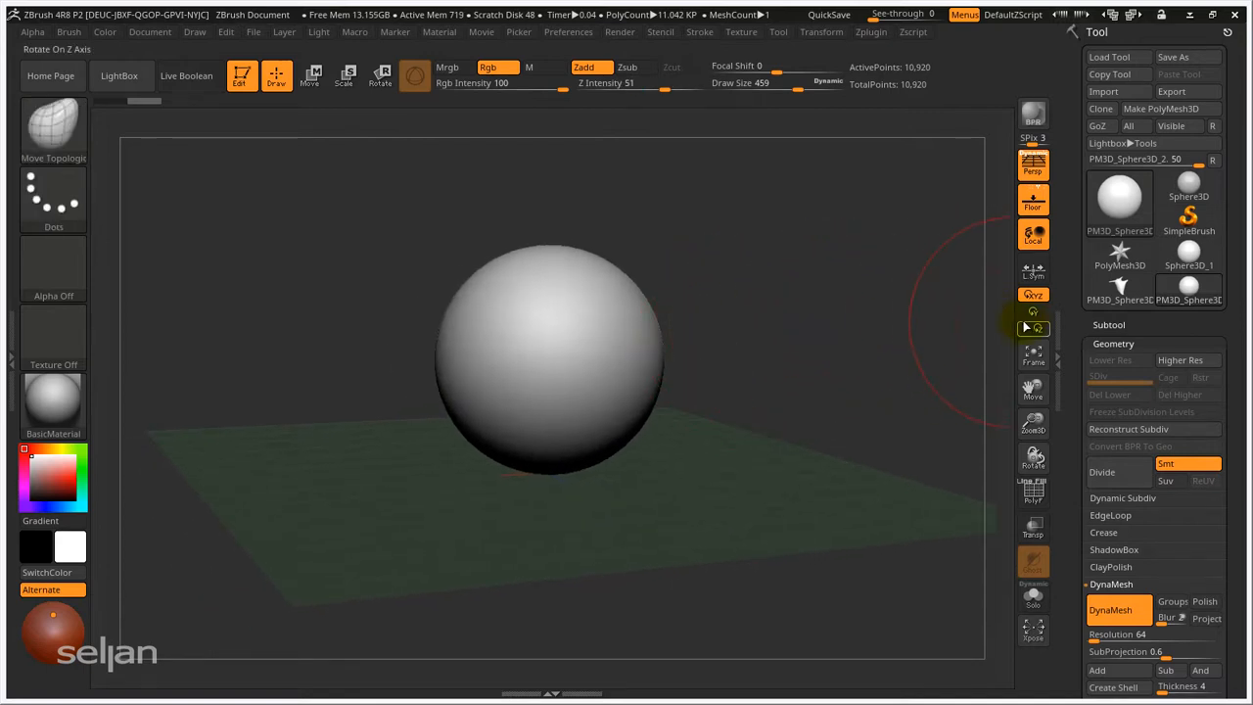
mouse_move(791, 344)
mouse_down()
mouse_move(787, 359)
mouse_move(825, 378)
mouse_move(753, 386)
mouse_move(789, 440)
mouse_move(747, 408)
mouse_move(792, 383)
mouse_move(791, 397)
mouse_up()
mouse_move(791, 398)
ctrl+right_down()
mouse_move(753, 338)
mouse_move(758, 461)
ctrl+right_up()
drag(757, 462, 721, 447)
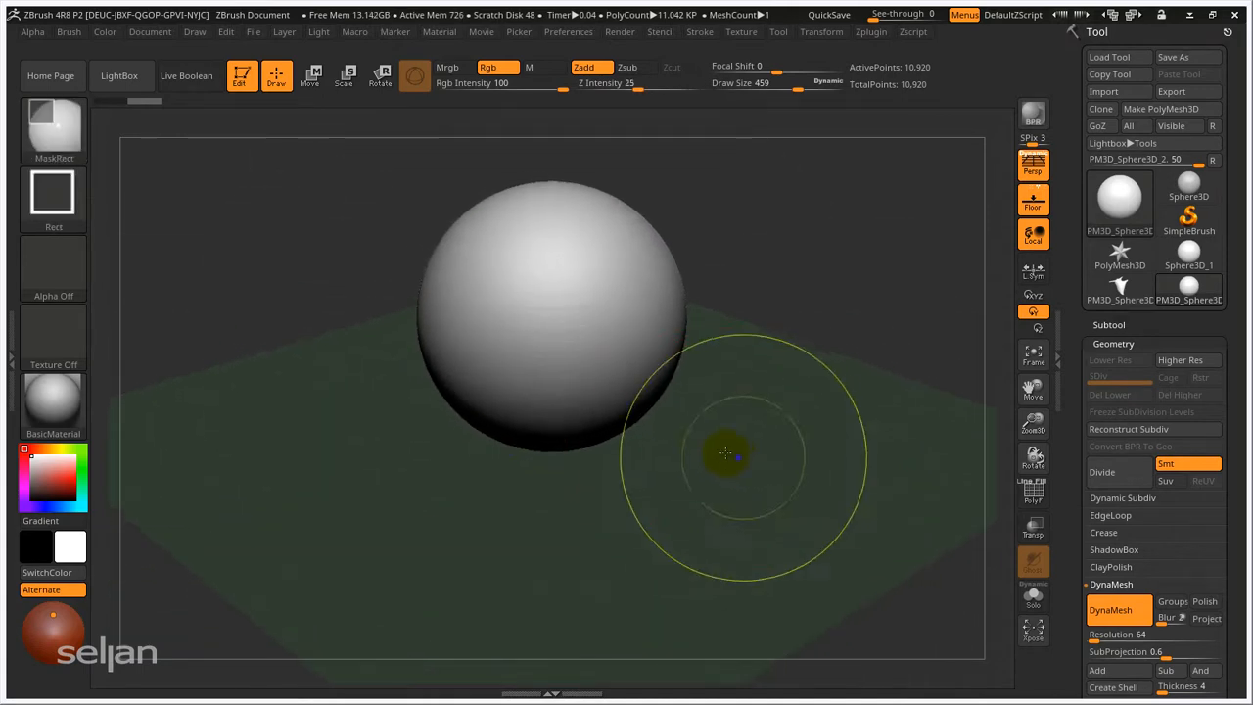
ctrl+right_drag(722, 447, 886, 327)
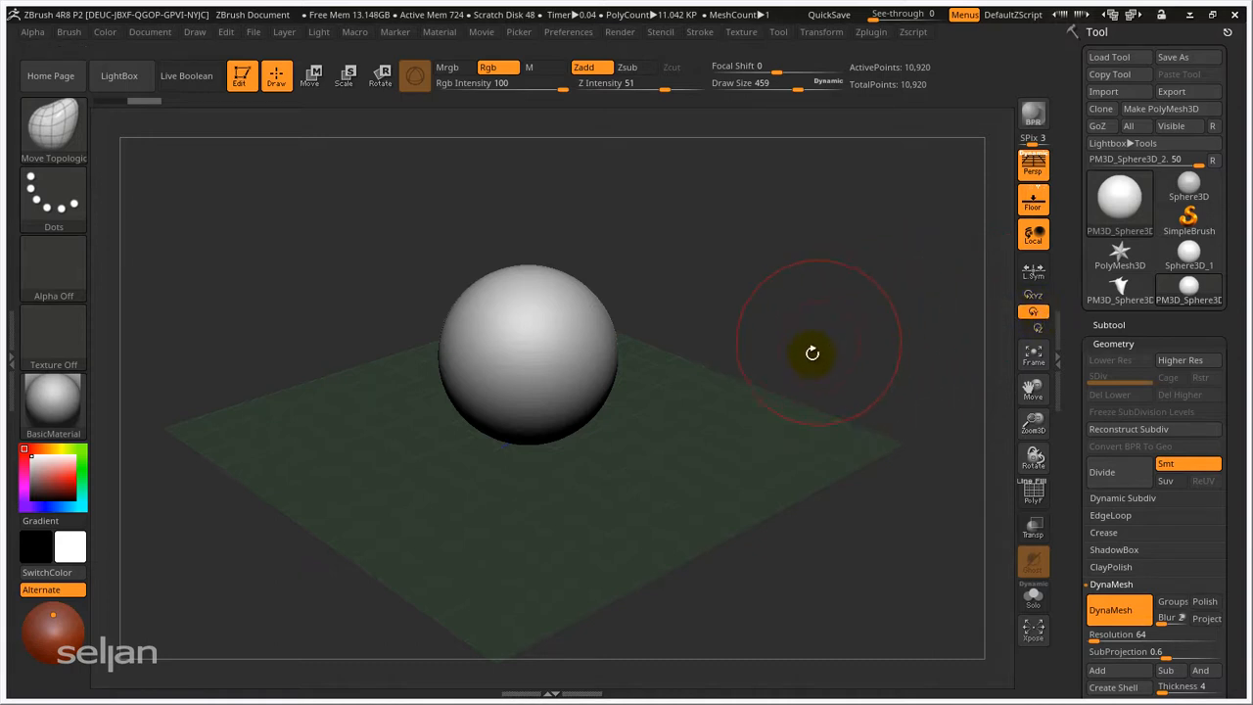
drag(813, 353, 777, 271)
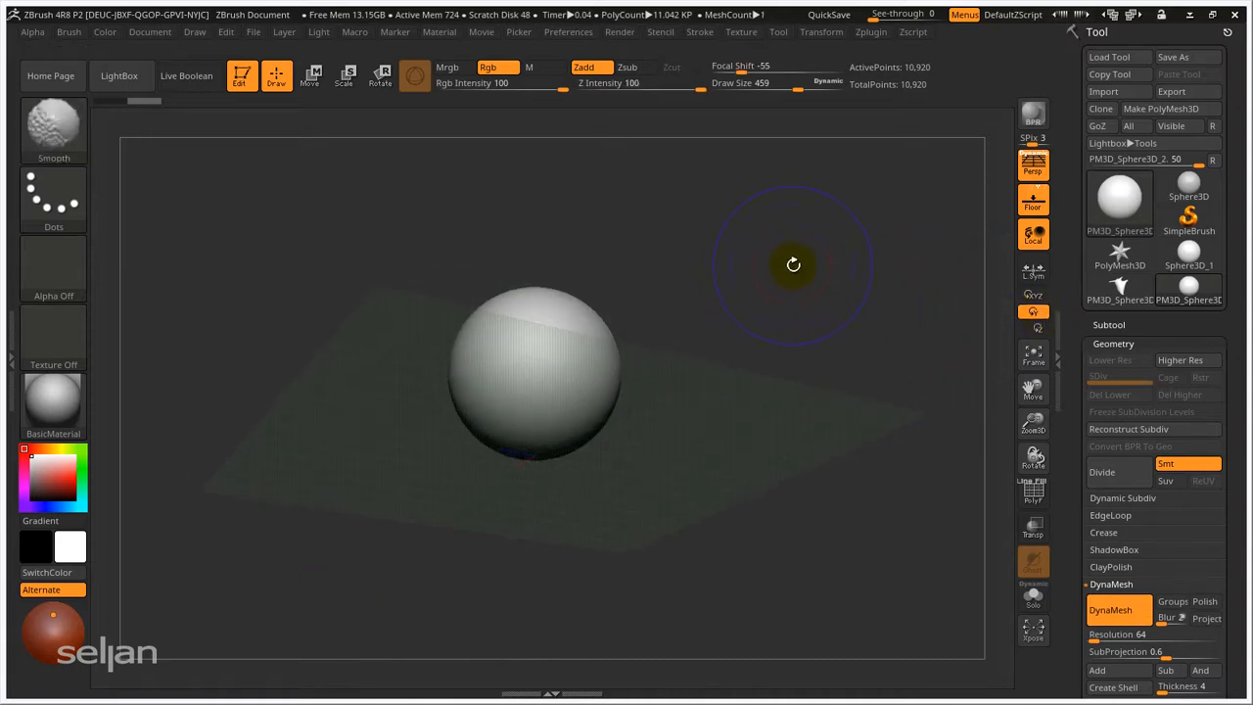
- Inspect the sphere's underside with the magnifying glass, and switch the PolyFrame wireframe on and off
drag(623, 417, 596, 372)
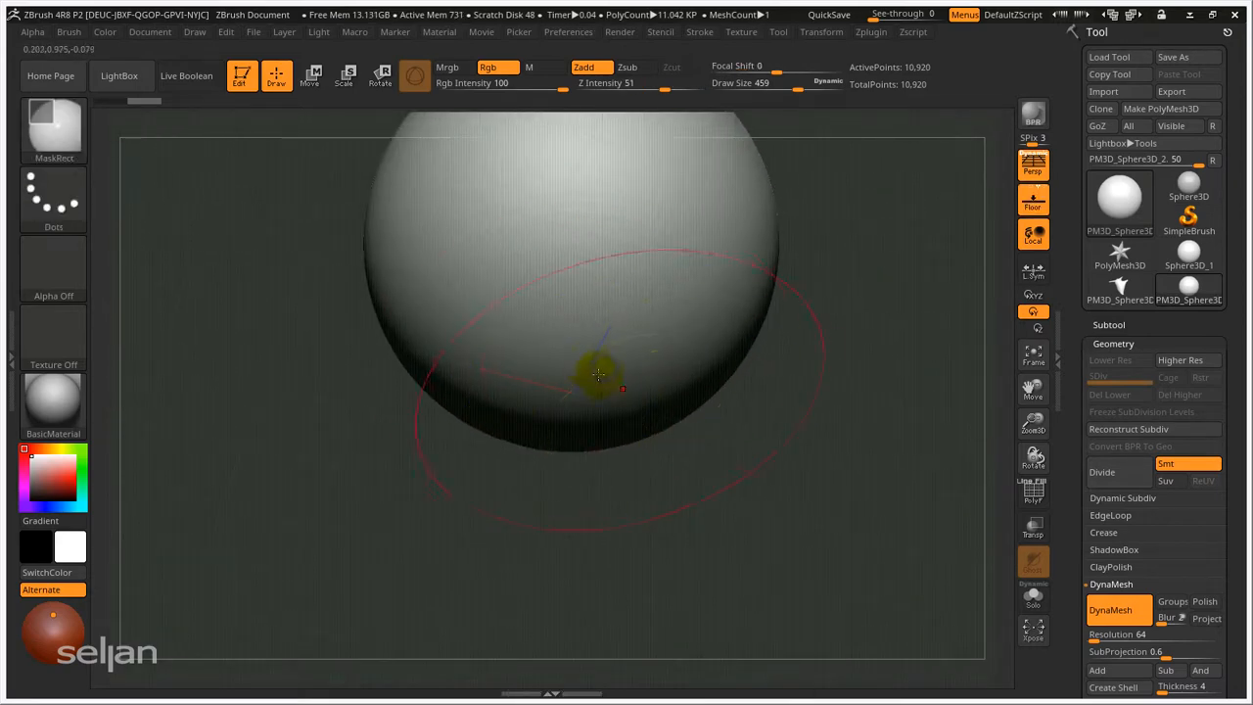
key(shift+m)
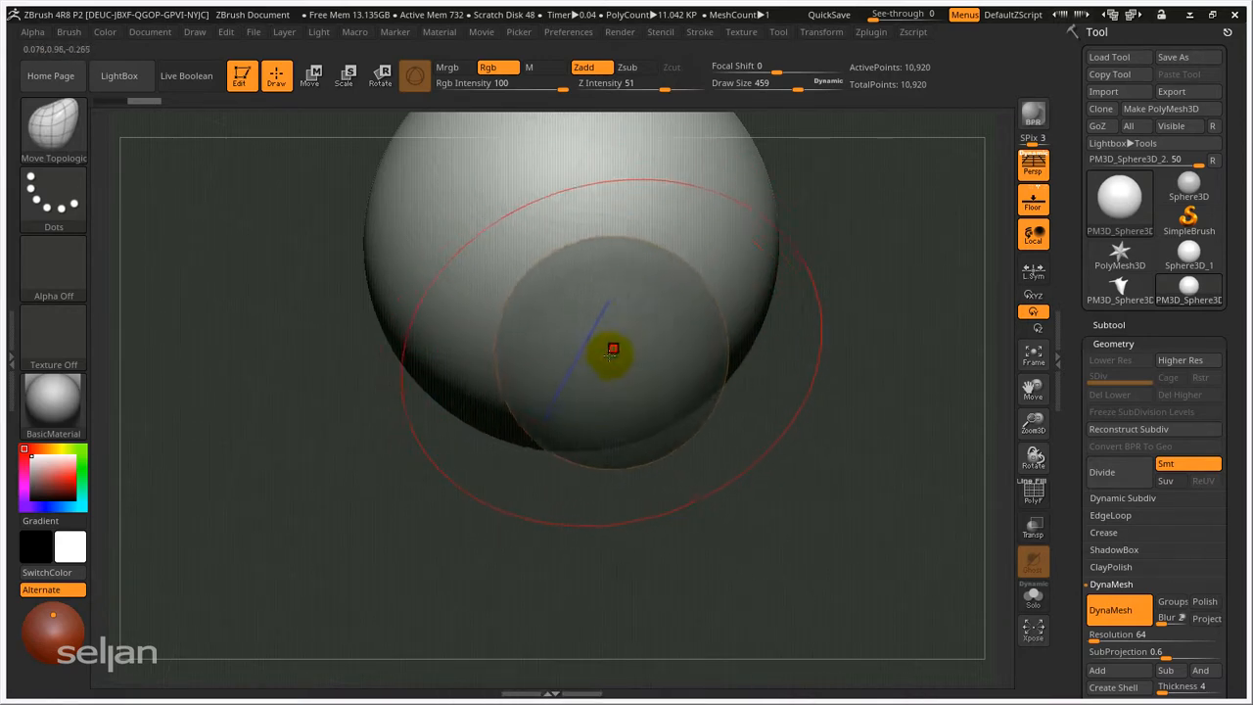
key(shift+m)
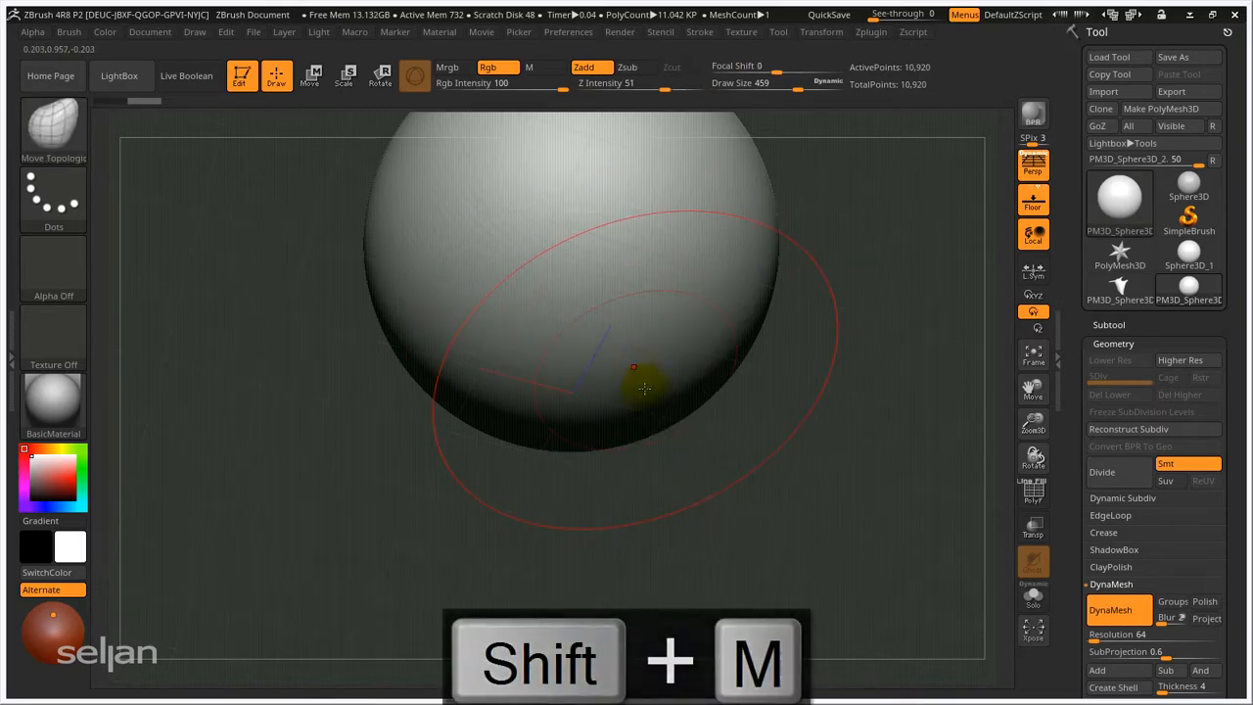
mouse_move(640, 380)
ctrl+right_down()
mouse_move(598, 313)
mouse_move(633, 453)
mouse_move(632, 391)
mouse_move(615, 426)
ctrl+right_up()
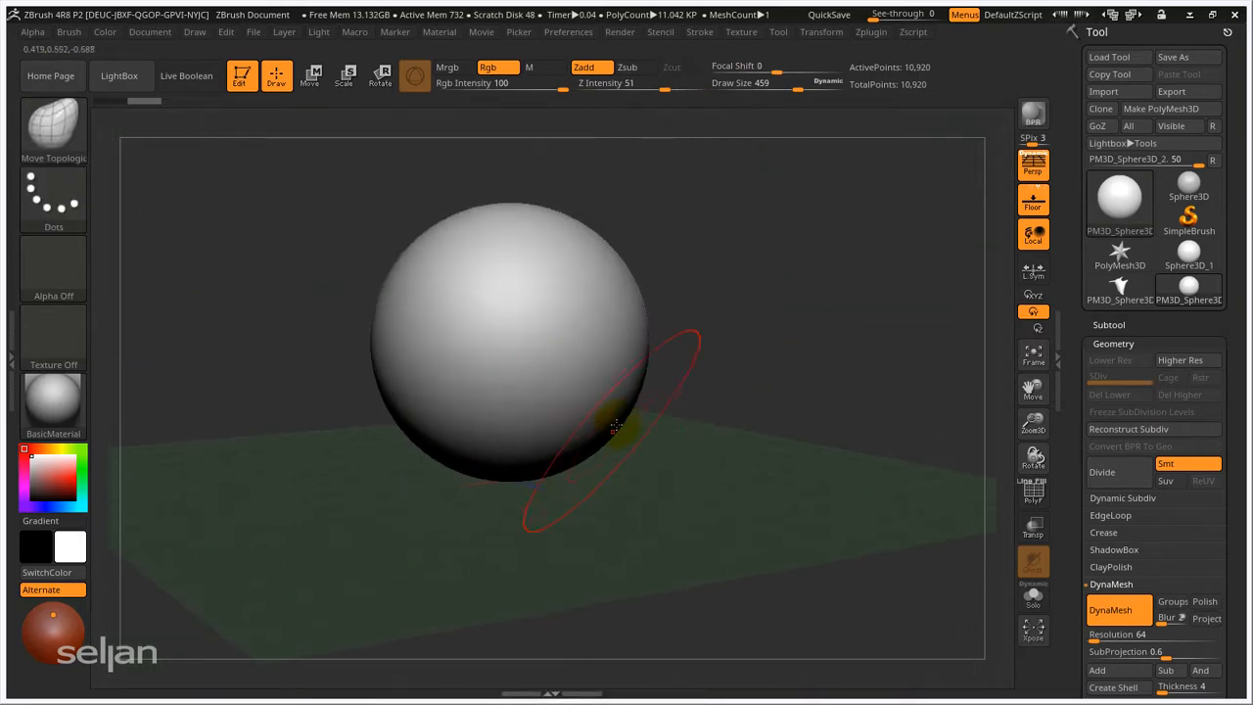
key(shift+f)
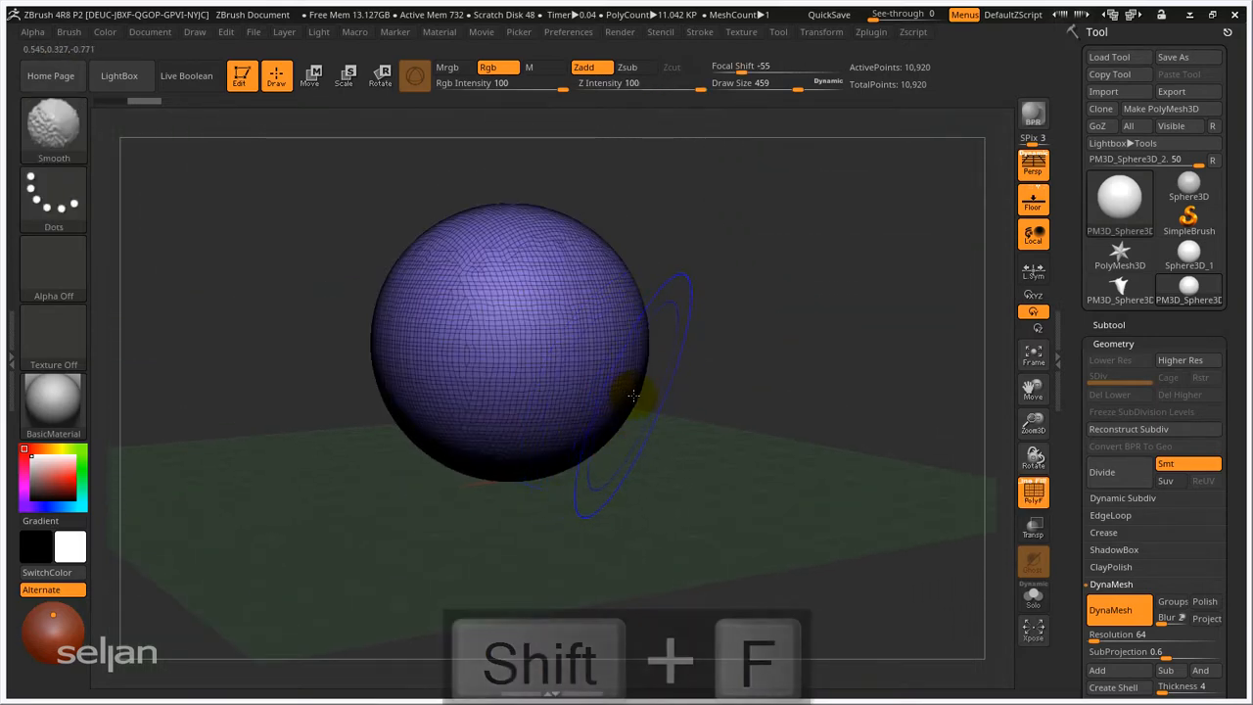
key(shift+f)
- Turn on X symmetry and test it with a Move Topological stroke on the sphere's side, undoing the stroke
alt+right_drag(683, 393, 818, 411)
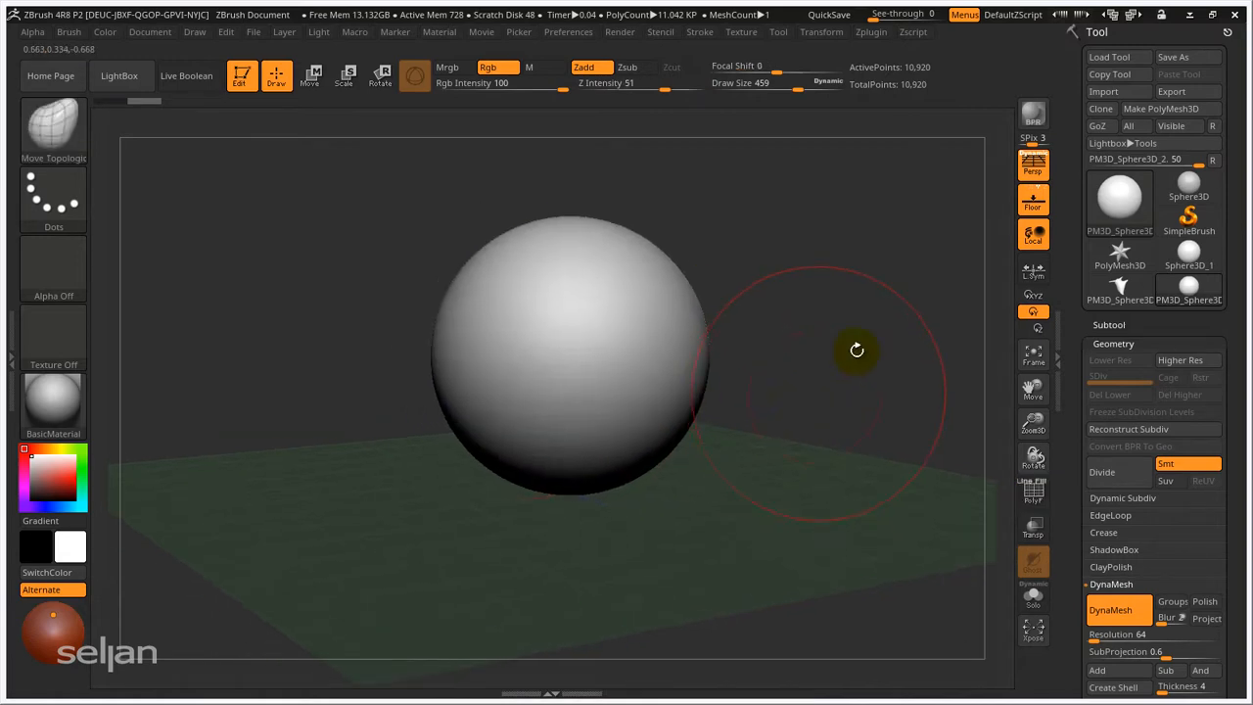
mouse_move(848, 299)
right_down()
mouse_move(808, 302)
mouse_move(839, 335)
mouse_move(741, 385)
right_up()
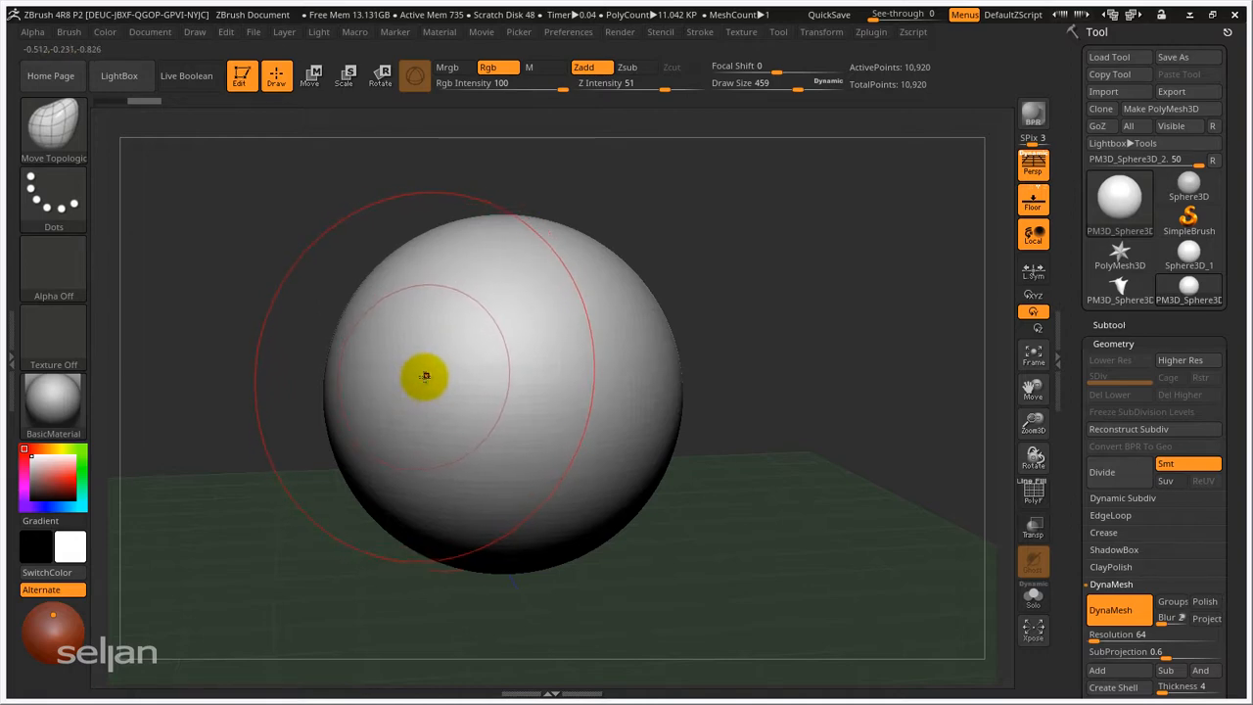
key(x)
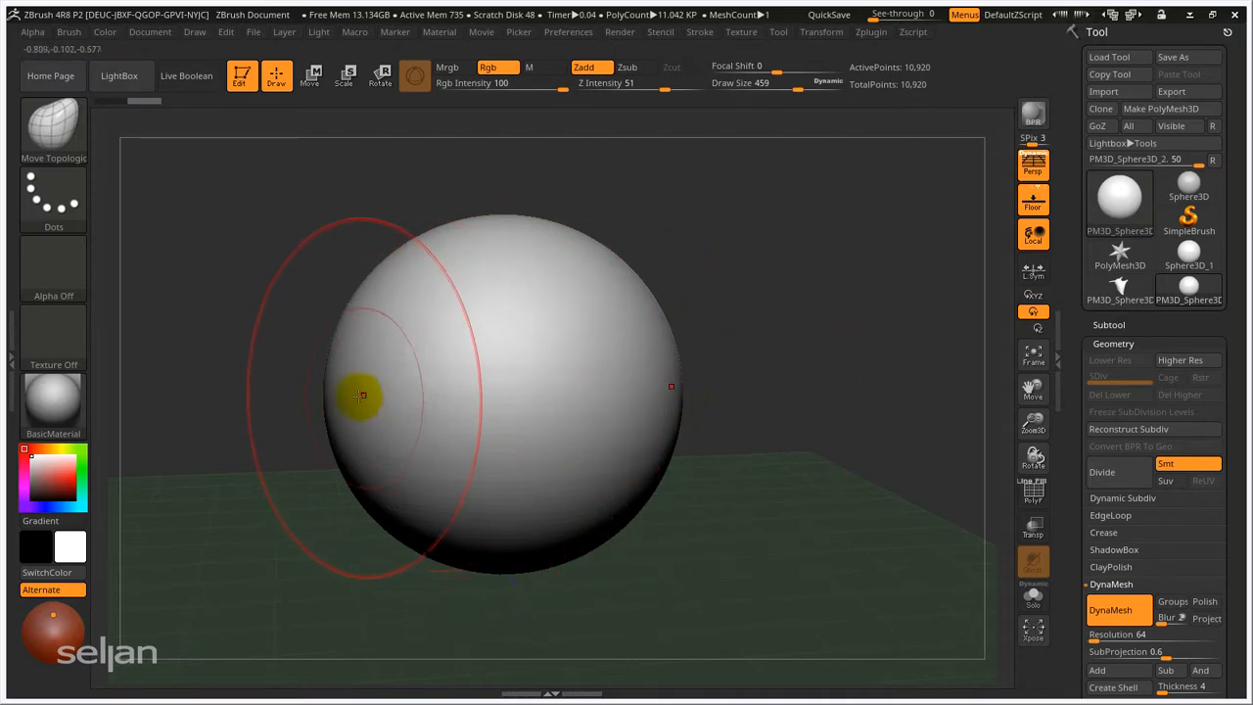
mouse_move(363, 395)
mouse_down()
mouse_move(251, 372)
mouse_move(469, 386)
mouse_up()
key(ctrl+z)
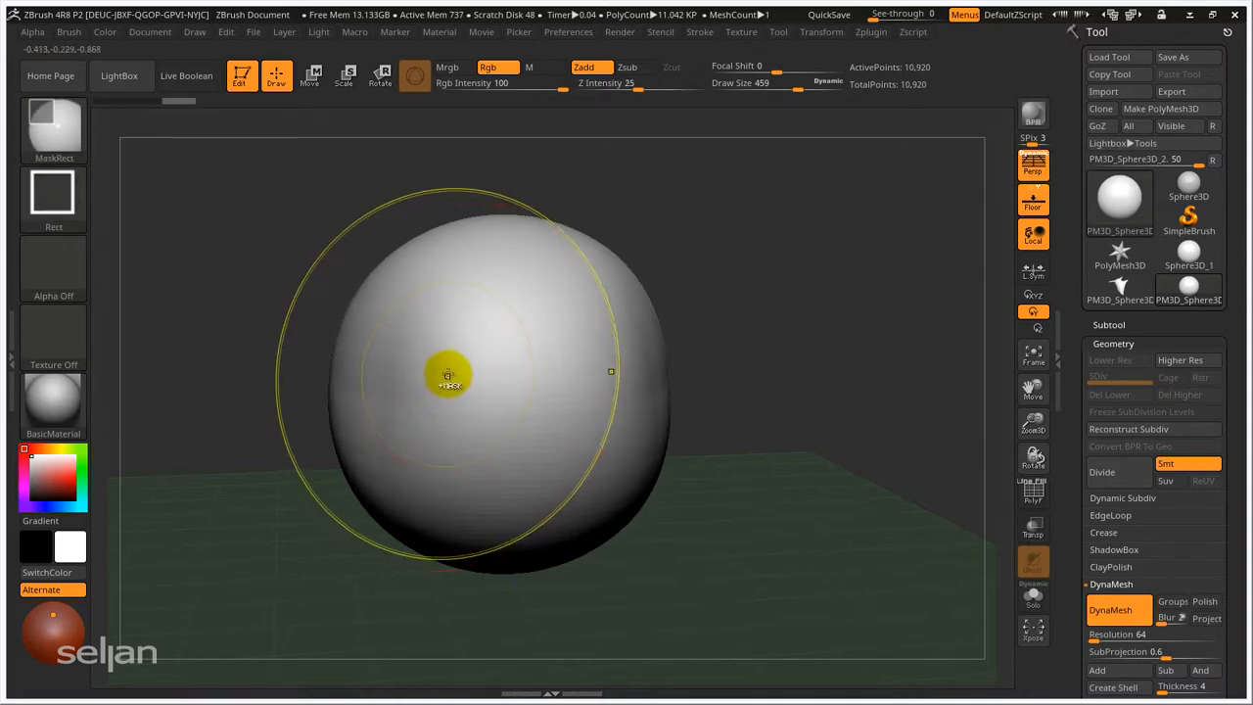
key(ctrl+z)
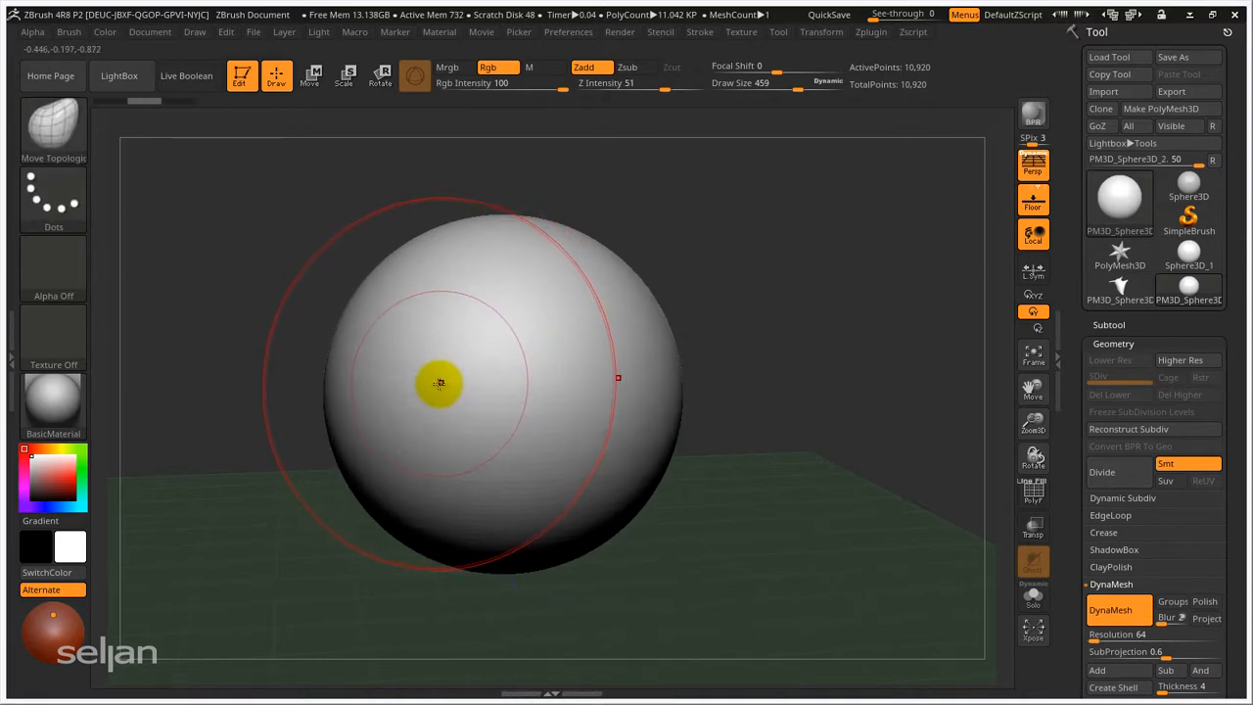
- Toggle symmetry off and on over the sphere and examine the X symmetry setting among the Transform options
key(x)
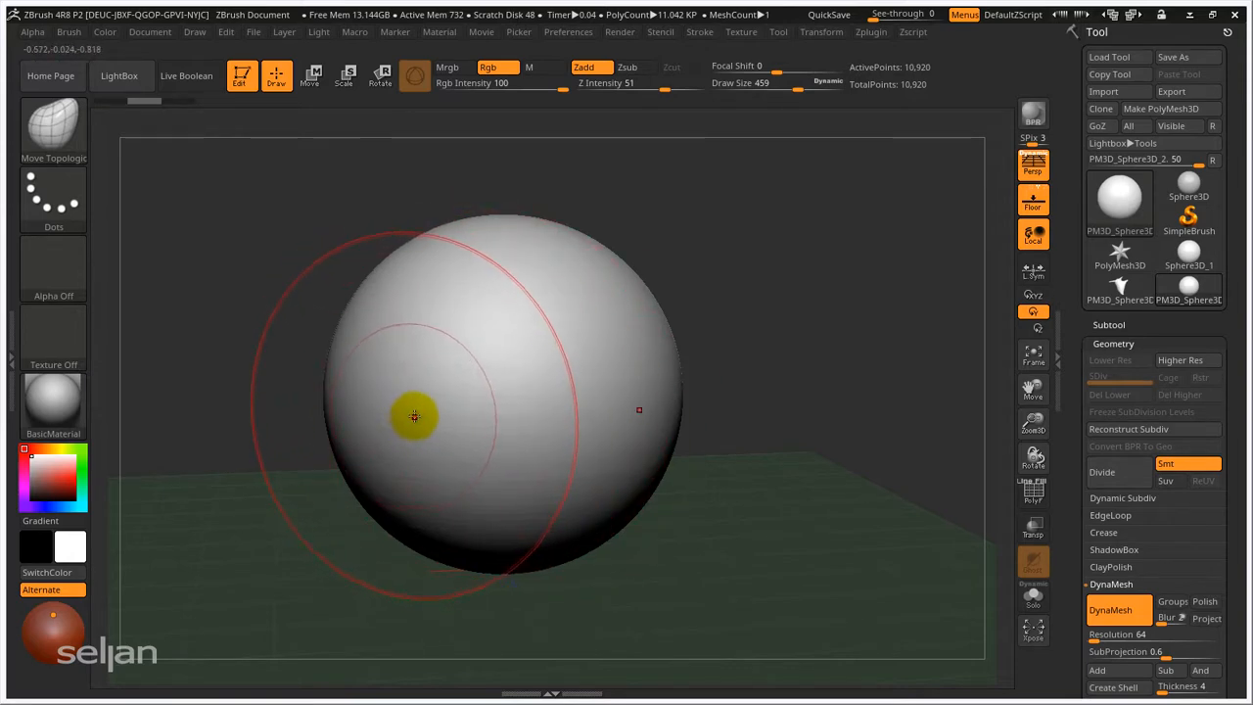
key(x)
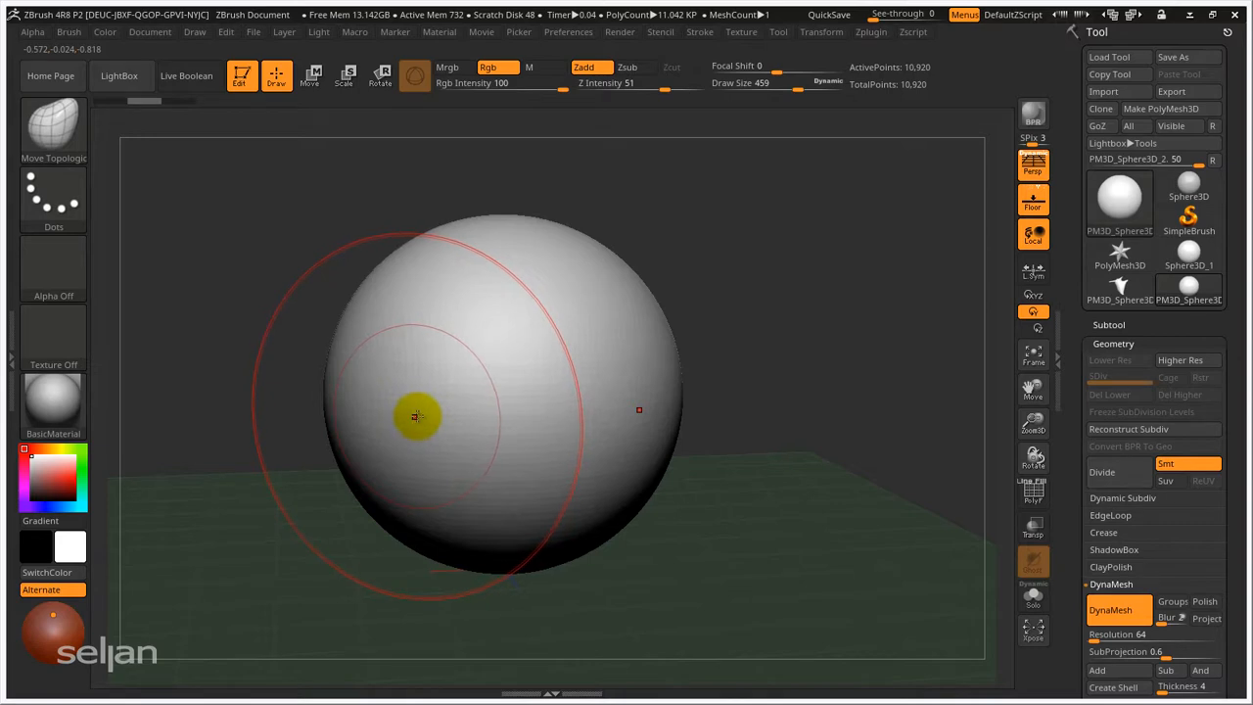
key(x)
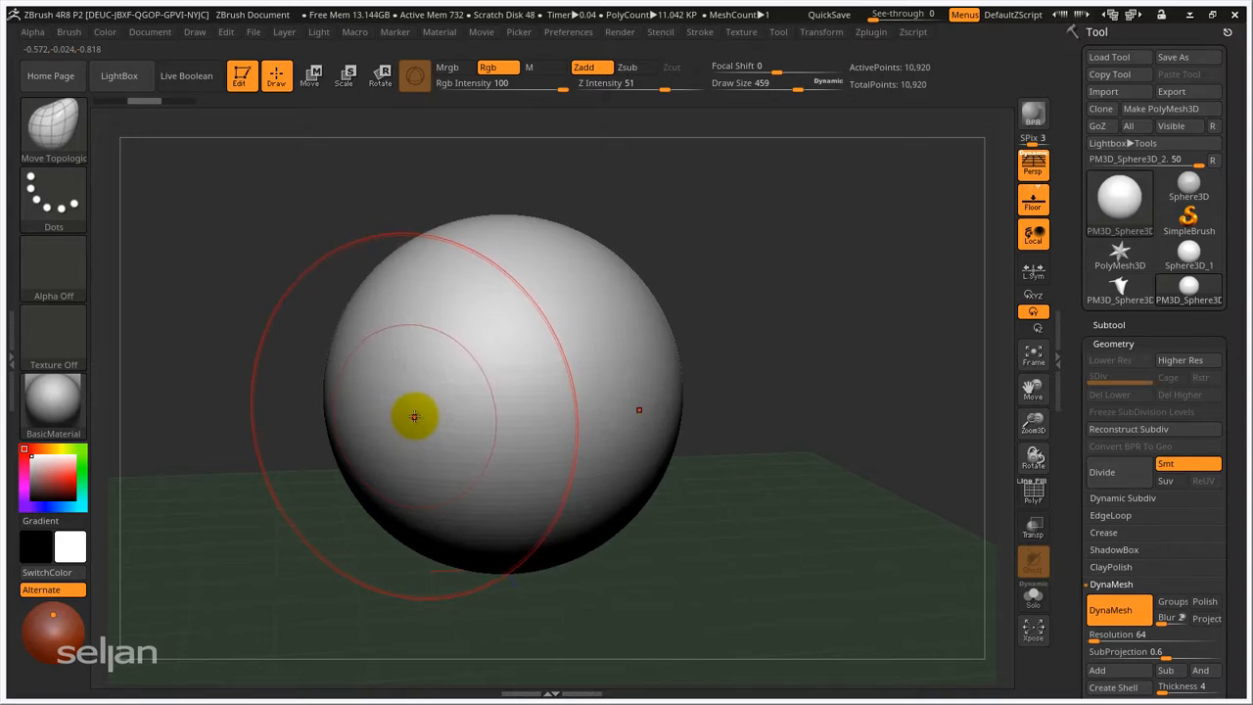
key(x)
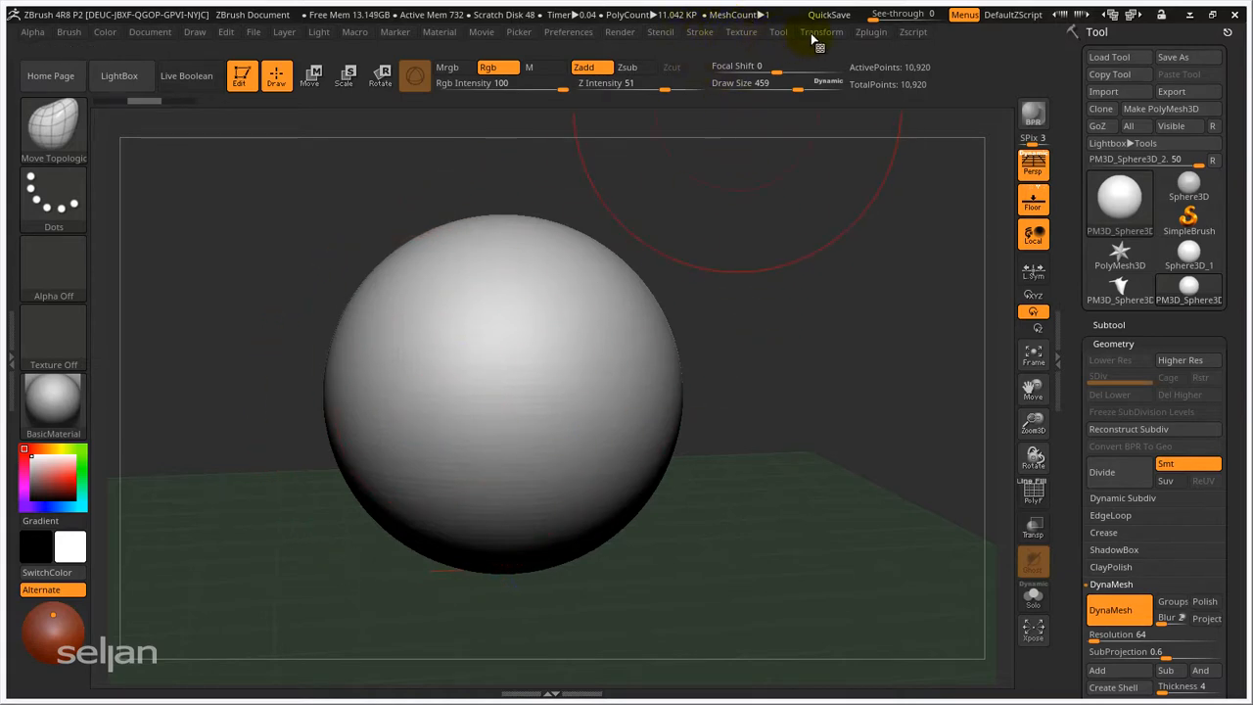
click(699, 33)
mouse_move(821, 33)
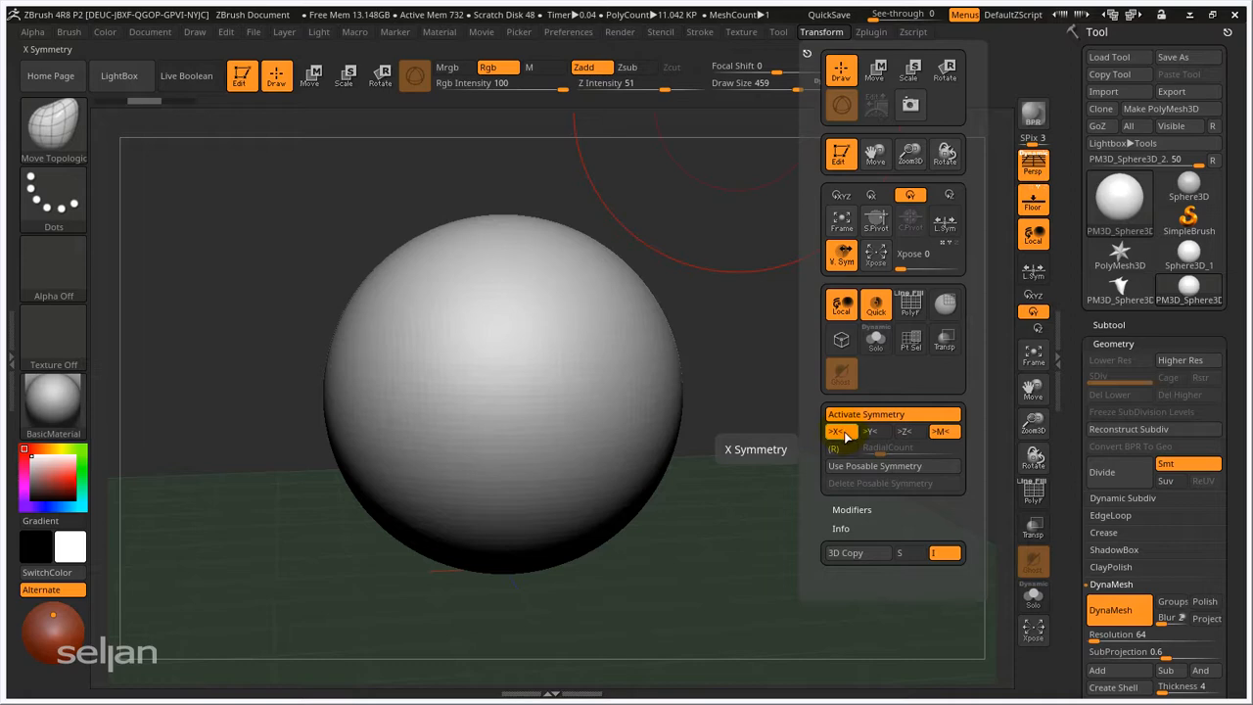
- Push both sides of the sphere inward symmetrically with the Move Topological brush
mouse_move(454, 577)
mouse_down()
mouse_move(439, 539)
mouse_move(435, 574)
mouse_up()
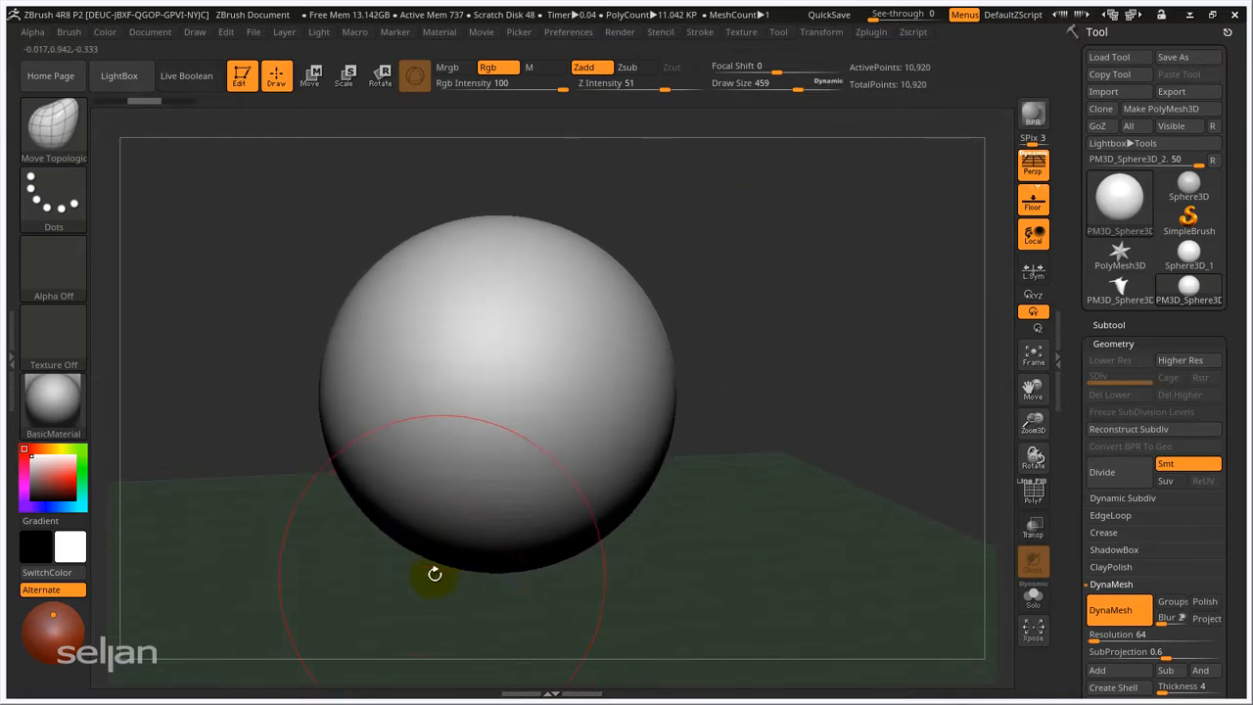
mouse_move(328, 421)
mouse_down()
mouse_move(372, 402)
mouse_move(394, 411)
mouse_move(375, 394)
mouse_up()
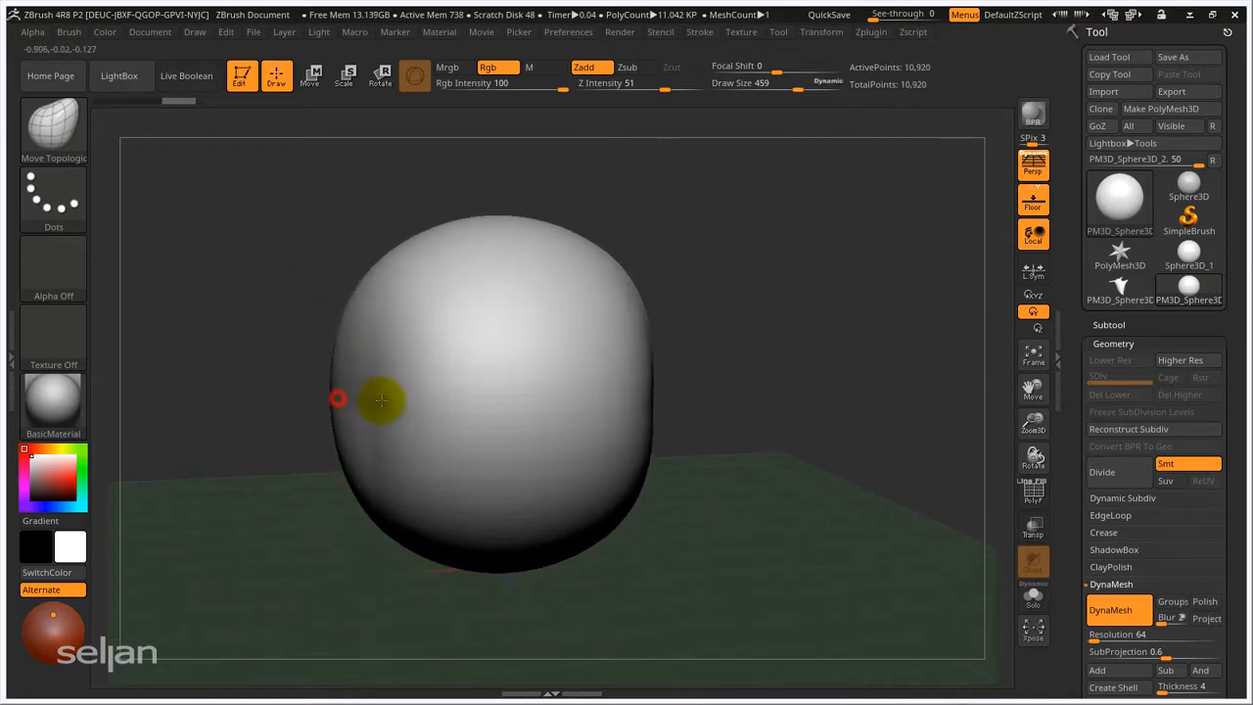
key(ctrl+z)
key(ctrl+z)
key(ctrl+z)
key(ctrl+z)
key(ctrl+z)
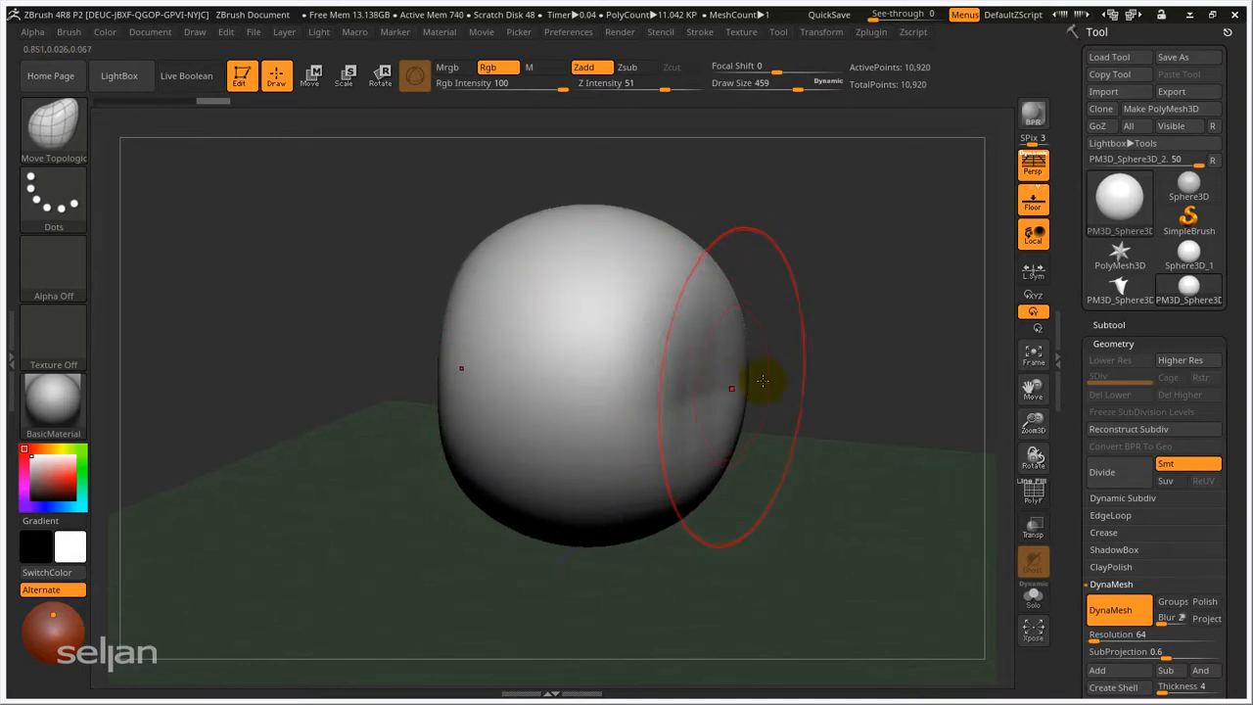
key(ctrl+z)
key(ctrl+z)
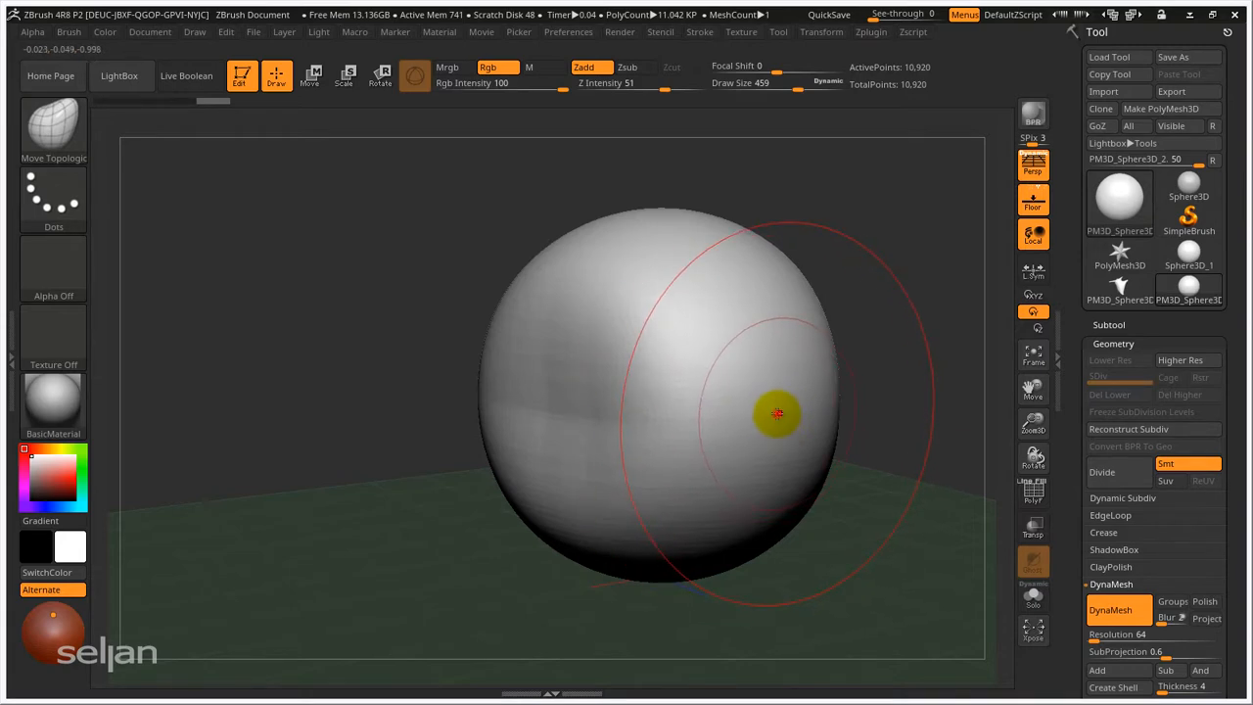
- Deform the sphere into an irregular lump with several Move Topological strokes along its front and side
drag(771, 366, 826, 437)
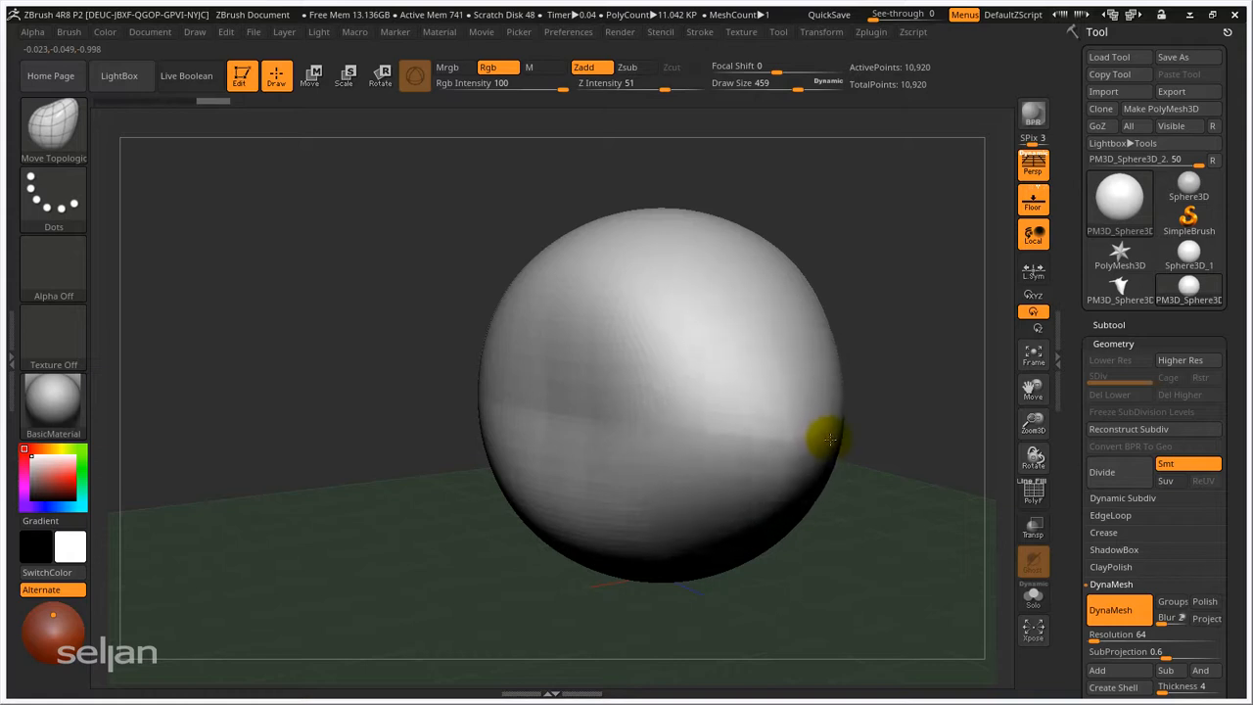
drag(777, 338, 813, 302)
drag(789, 357, 812, 410)
mouse_move(753, 375)
ctrl+right_down()
mouse_move(780, 382)
mouse_move(682, 388)
ctrl+right_up()
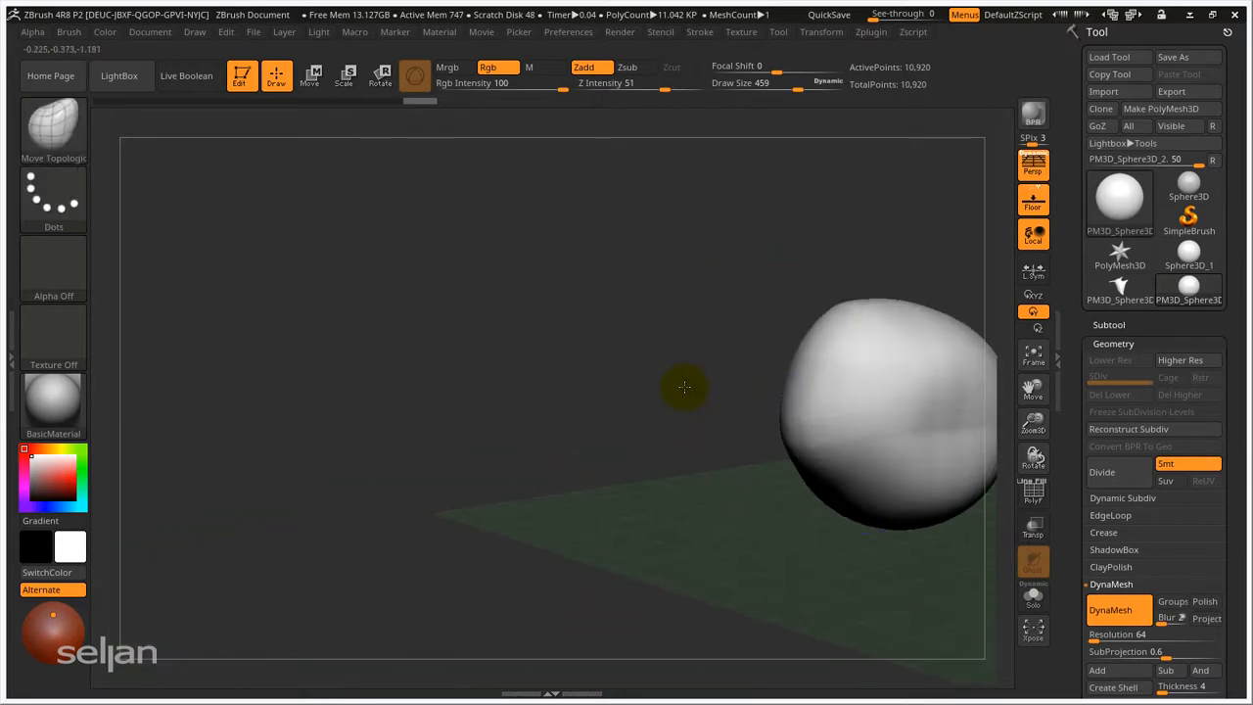
mouse_move(834, 369)
alt+right_down()
mouse_move(588, 336)
mouse_move(641, 434)
alt+right_up()
mouse_move(660, 388)
right_down()
mouse_move(528, 429)
mouse_move(632, 381)
mouse_move(608, 371)
right_up()
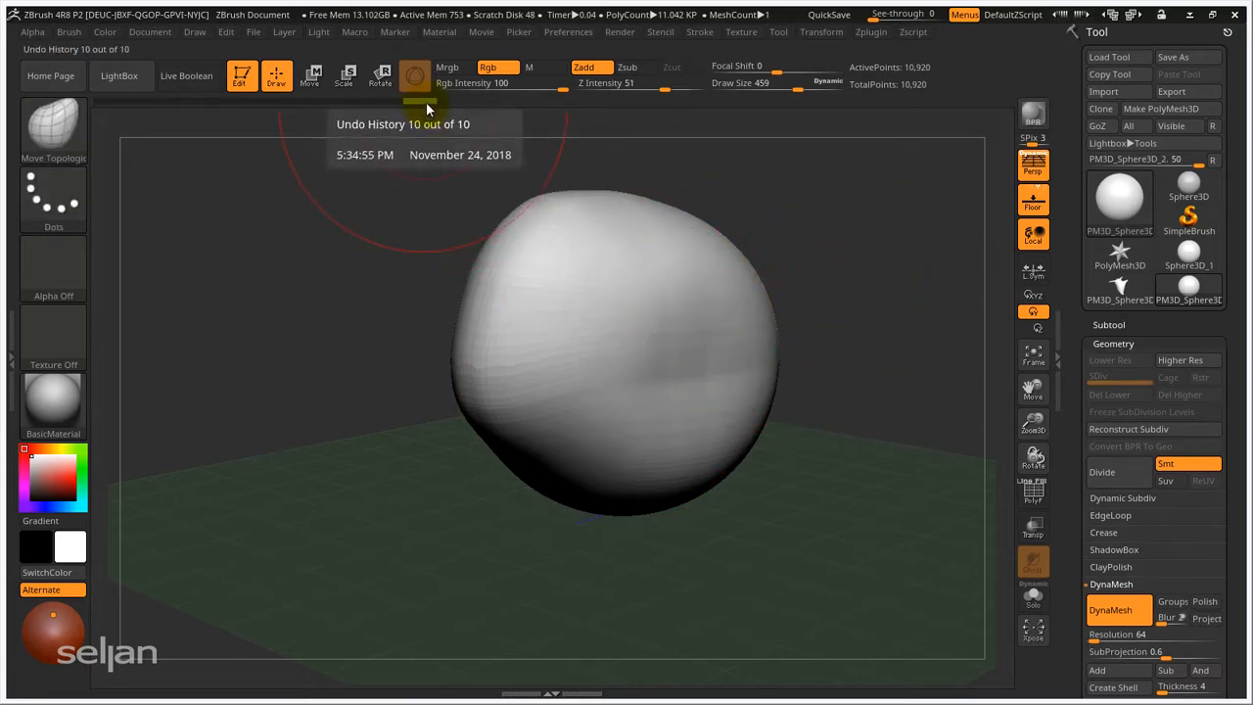
- Rewind the undo history to its first entry to restore the undeformed sphere from before DynaMesh
drag(425, 101, 172, 127)
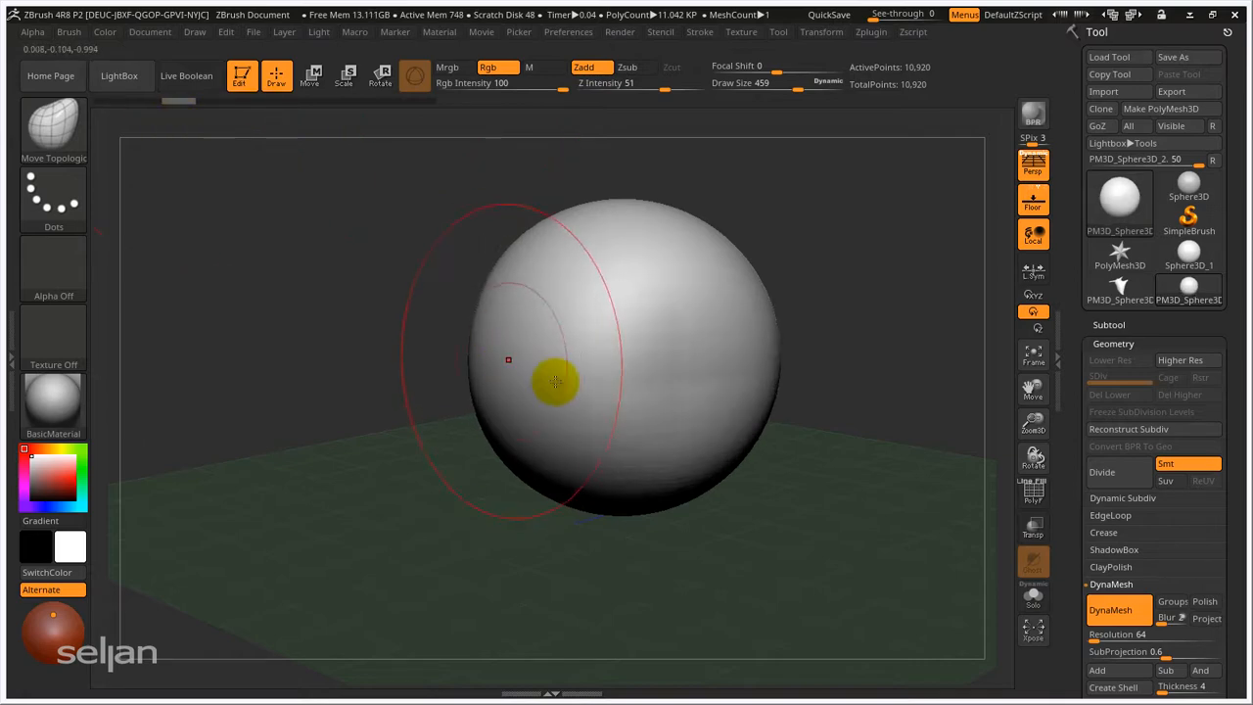
drag(551, 378, 604, 324)
mouse_move(162, 101)
mouse_down()
mouse_move(133, 102)
mouse_move(133, 114)
mouse_up()
mouse_move(522, 345)
mouse_down()
mouse_move(526, 382)
mouse_move(456, 375)
mouse_move(473, 392)
mouse_move(448, 399)
mouse_move(531, 377)
mouse_move(476, 358)
mouse_move(531, 391)
mouse_up()
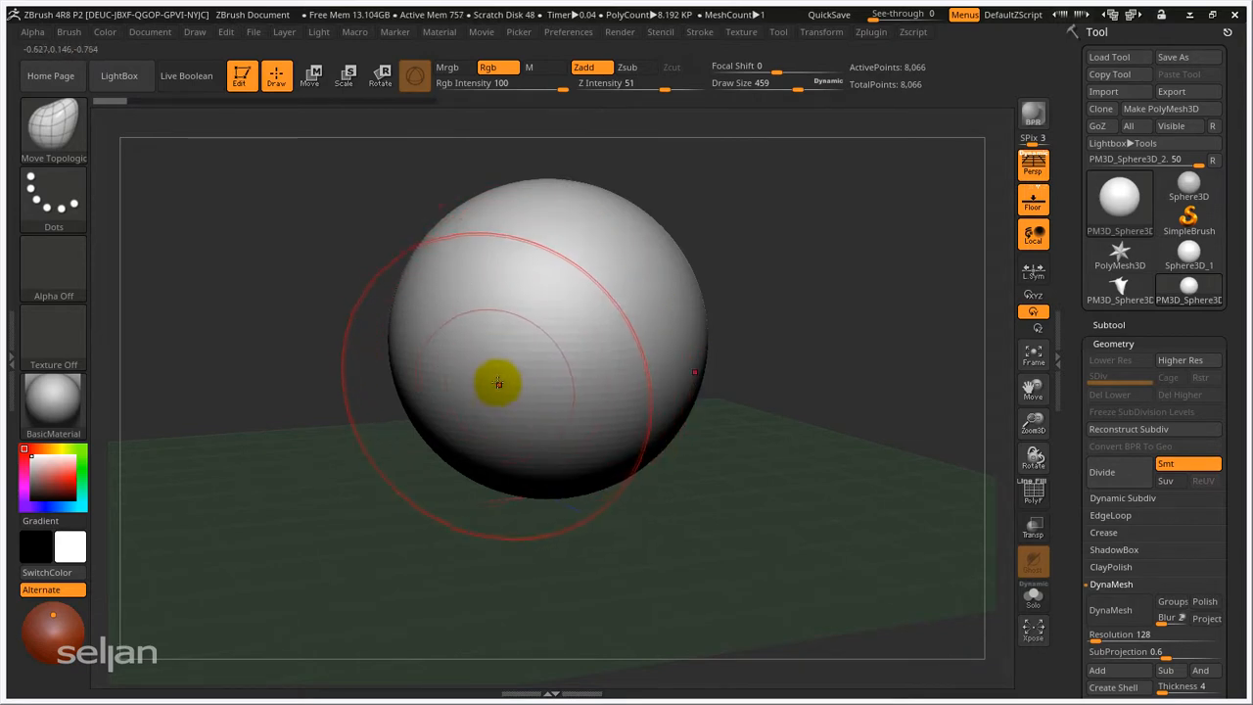